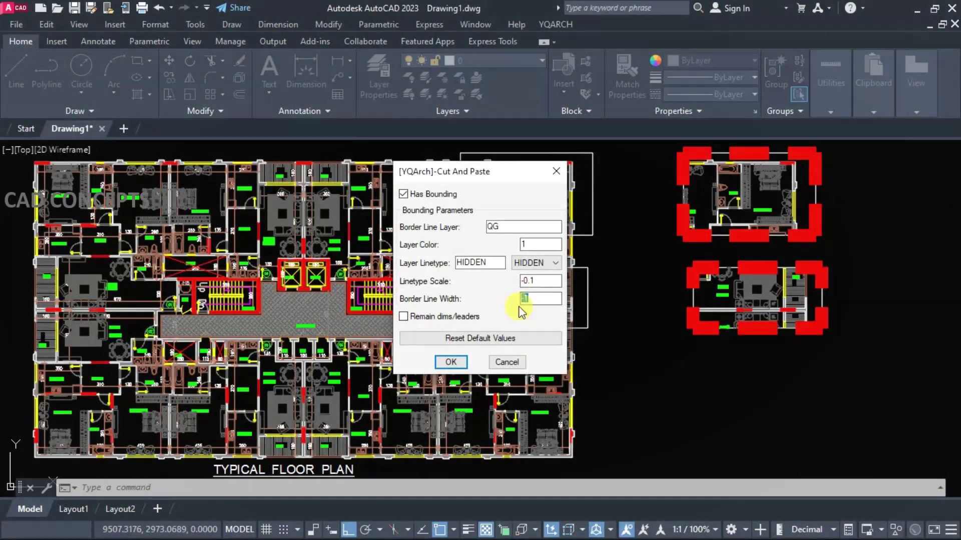
# - Accept the Cut And Paste settings and copy the plan's lower-right area out below the two existing details
pyautogui.click(451, 362)
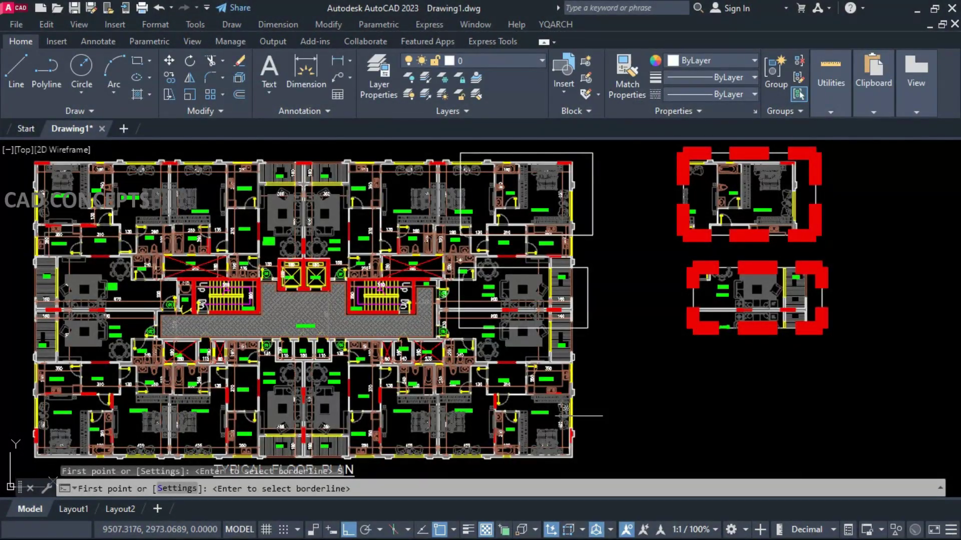
pyautogui.click(478, 353)
pyautogui.click(571, 418)
pyautogui.click(696, 352)
pyautogui.press('Return')
# - Cut a rectangular detail from the plan's upper-middle area and paste it beside the uppermost extracted detail
pyautogui.click(325, 188)
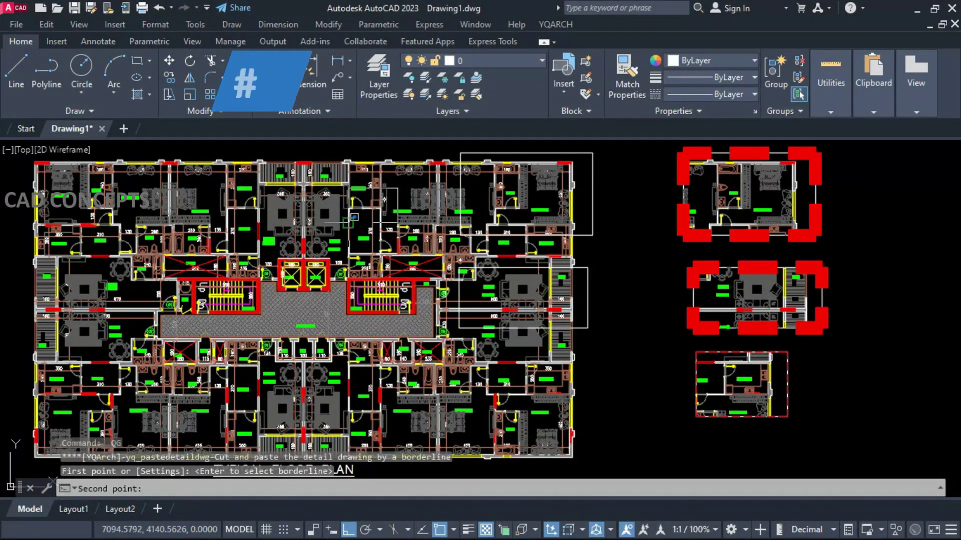
pyautogui.click(398, 235)
pyautogui.click(845, 188)
pyautogui.press('Return')
# - Erase the leftover boundary rectangles along the right side of the floor plan
pyautogui.click(622, 340)
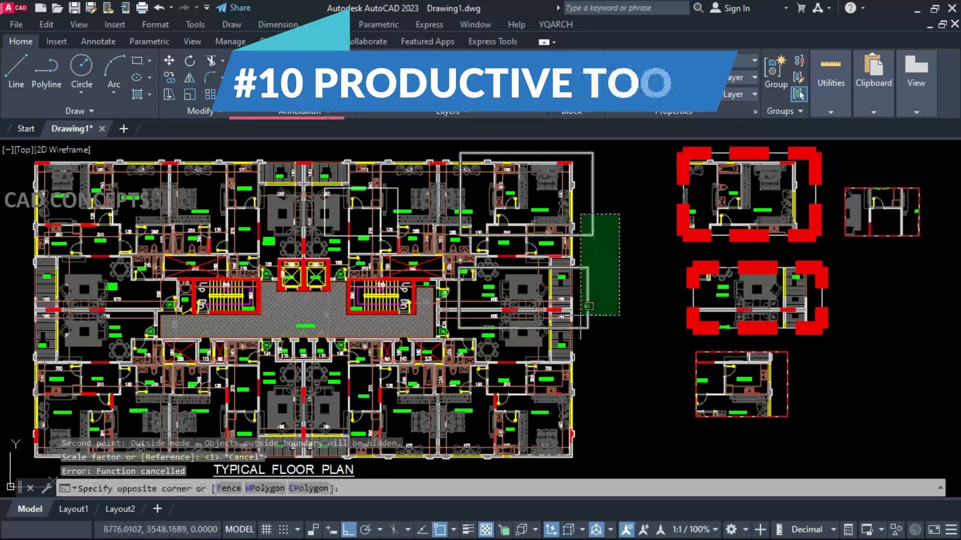
pyautogui.click(458, 150)
pyautogui.write('e')
pyautogui.press('Return')
# - Run QG on a rectangle around the top-right bedroom corner and paste the clipped detail horizontally beside the plan
pyautogui.scroll(10, 896, 196)
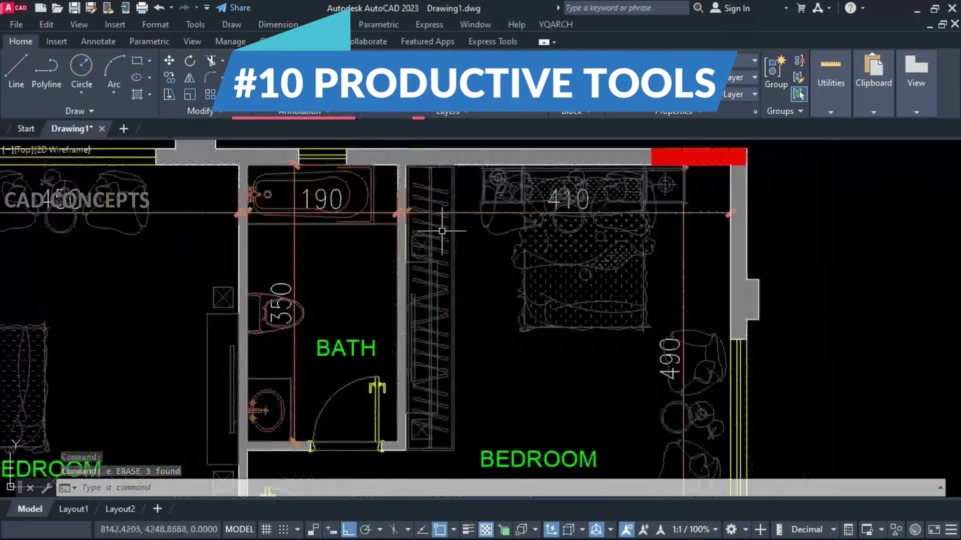
pyautogui.scroll(-1, 895, 196)
pyautogui.press('Escape')
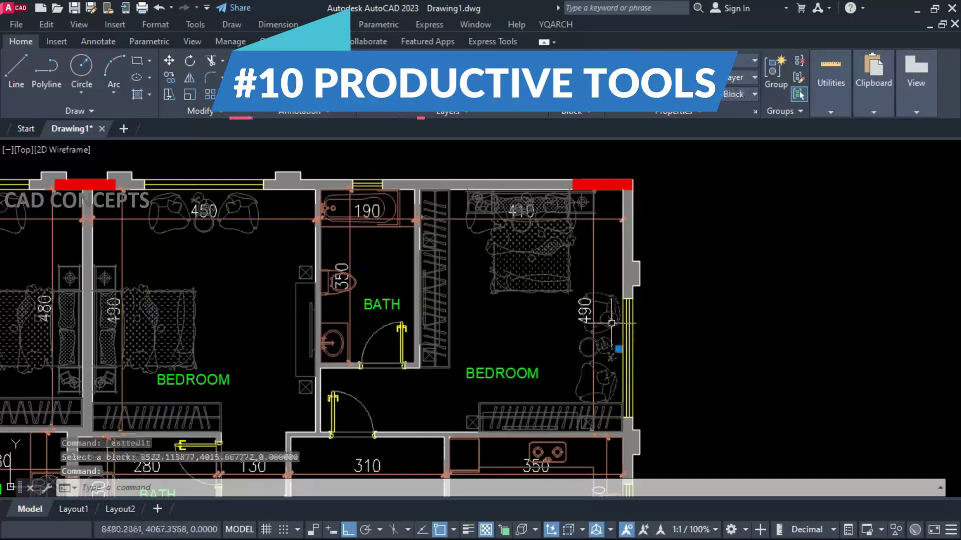
pyautogui.write('qg')
pyautogui.press('Return')
pyautogui.click(515, 154)
pyautogui.click(683, 349)
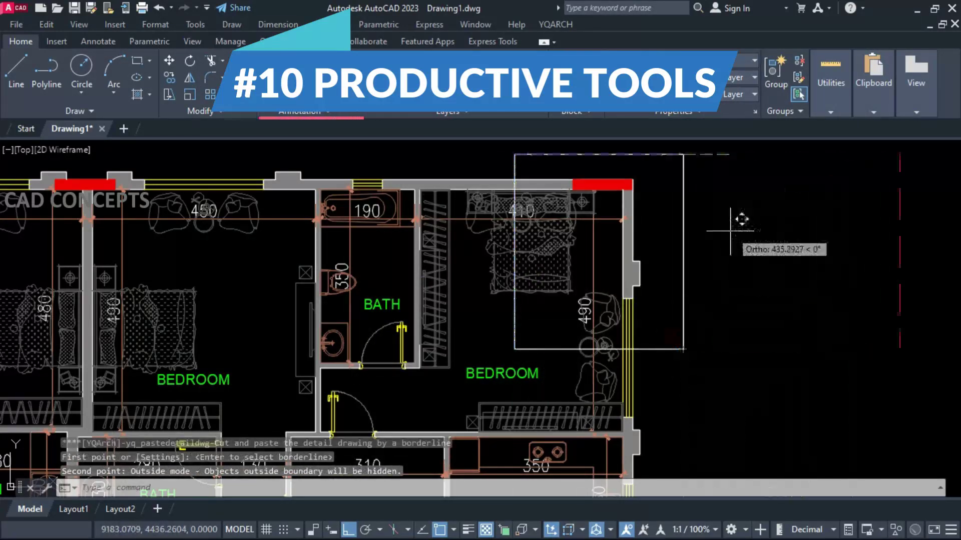
pyautogui.click(776, 329)
pyautogui.press('Escape')
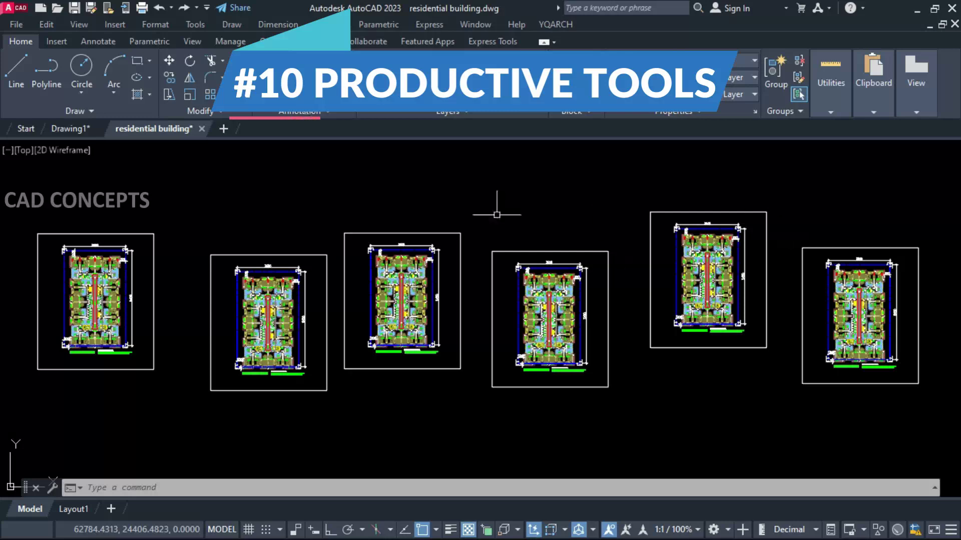
# - In residential building.dwg, start DWGA and pick a frame so the frames are identified by the PLOT layer
pyautogui.write('DWG')
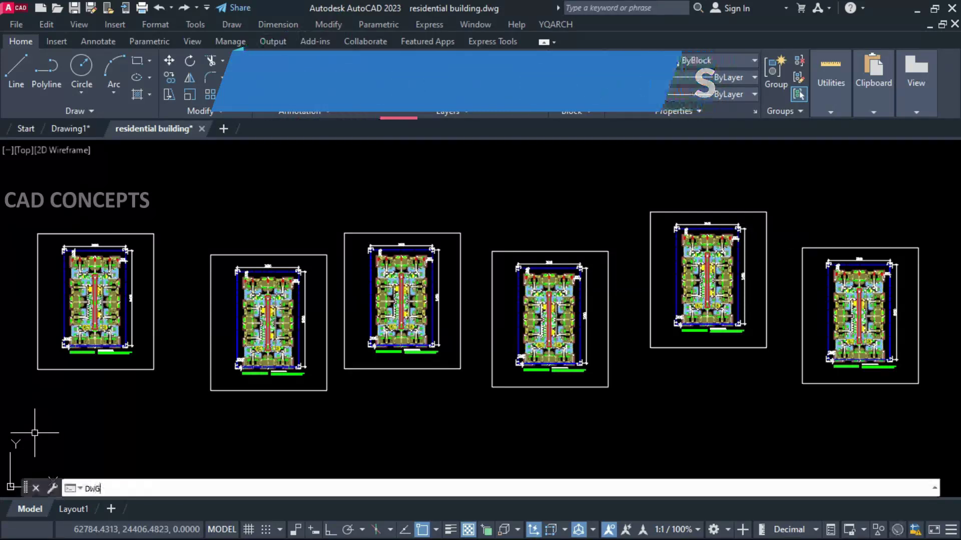
pyautogui.write('A')
pyautogui.press('Return')
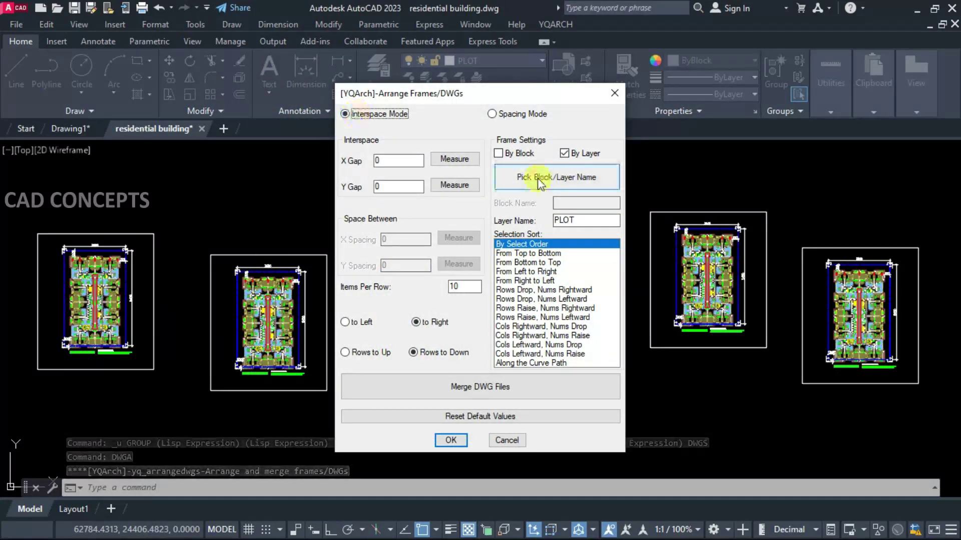
pyautogui.click(539, 183)
pyautogui.click(344, 300)
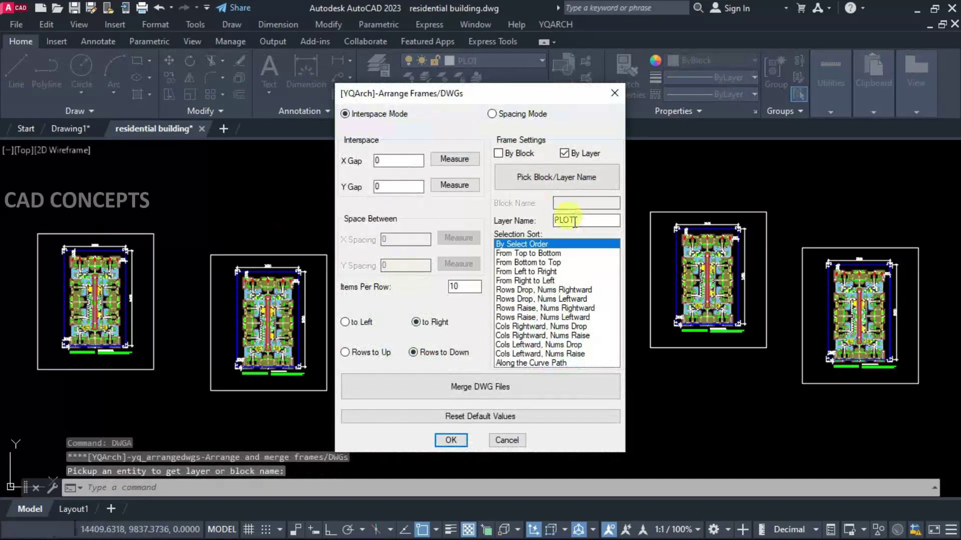
# - Arrange the six plan frames, selecting them in order from left to right and picking the placement point
pyautogui.click(450, 439)
pyautogui.click(152, 236)
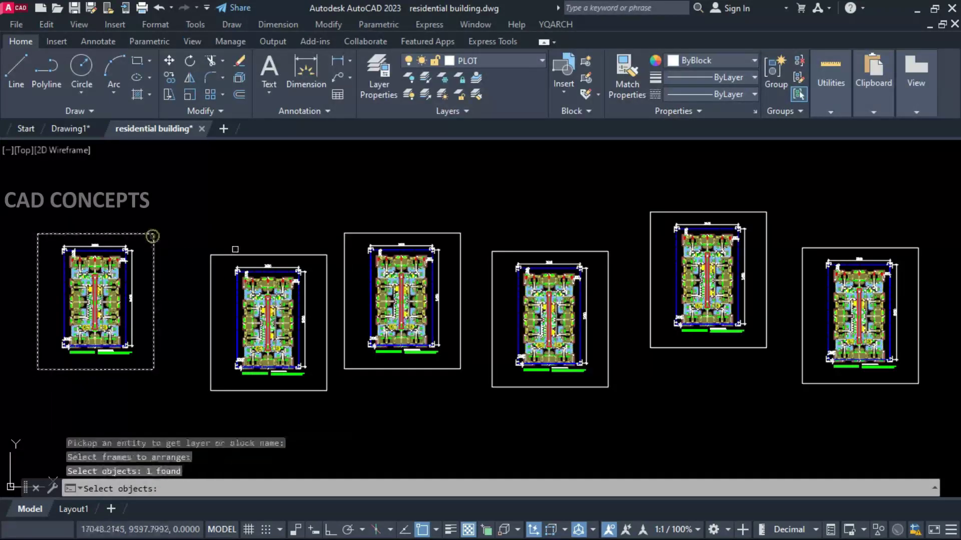
pyautogui.click(235, 249)
pyautogui.click(354, 235)
pyautogui.click(493, 253)
pyautogui.click(651, 213)
pyautogui.click(803, 249)
pyautogui.press('Return')
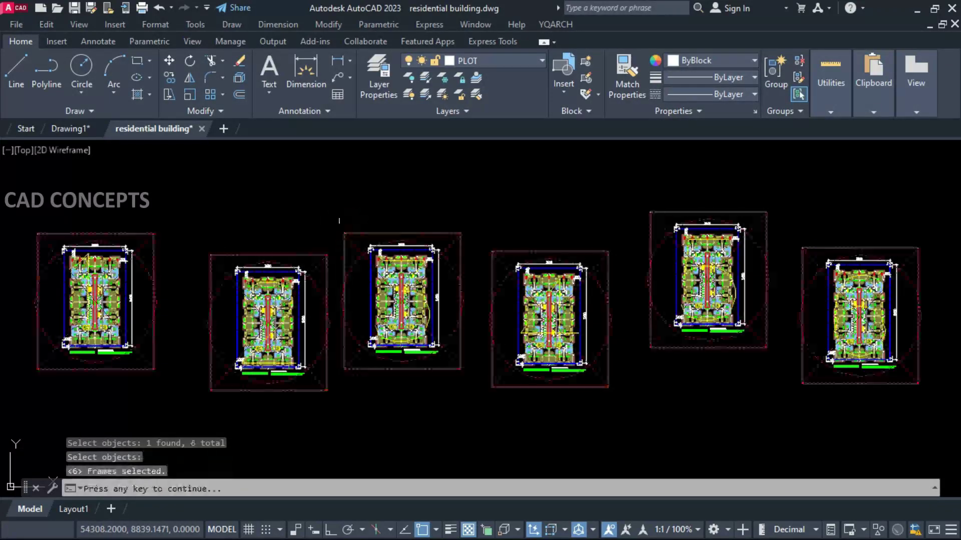
pyautogui.click(180, 306)
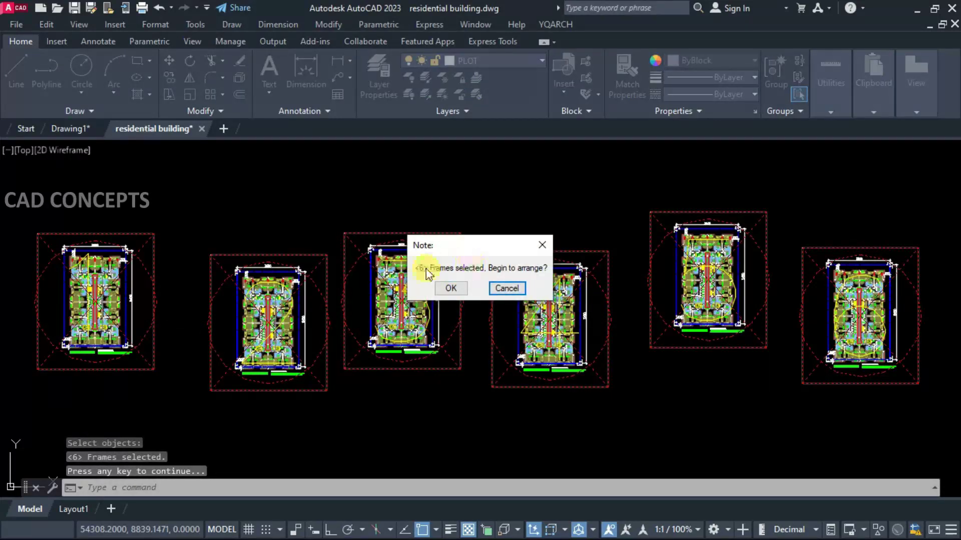
pyautogui.click(452, 287)
pyautogui.click(172, 255)
pyautogui.click(251, 417)
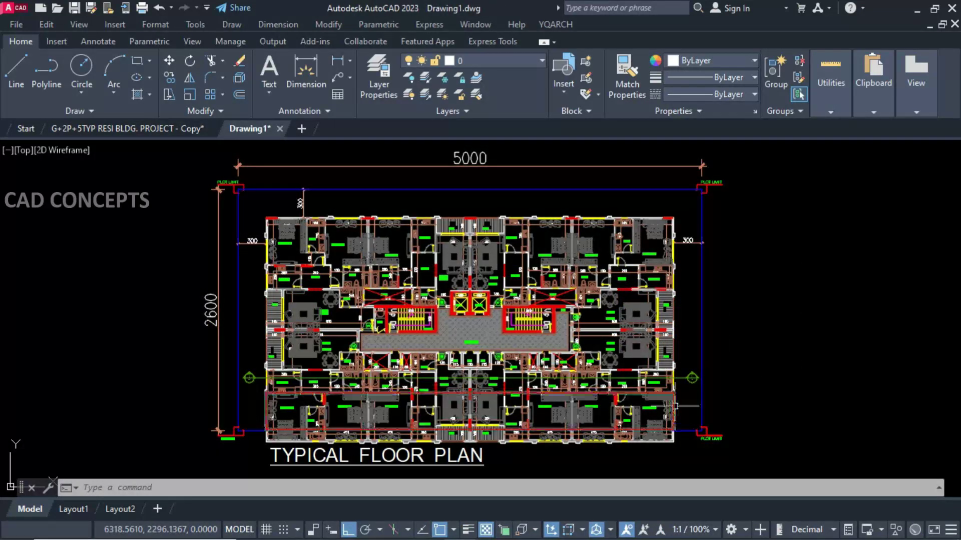
# - In Drawing1, use ZZ to add a wipeout to the red rectangle crossing the lower apartments
pyautogui.press('Escape')
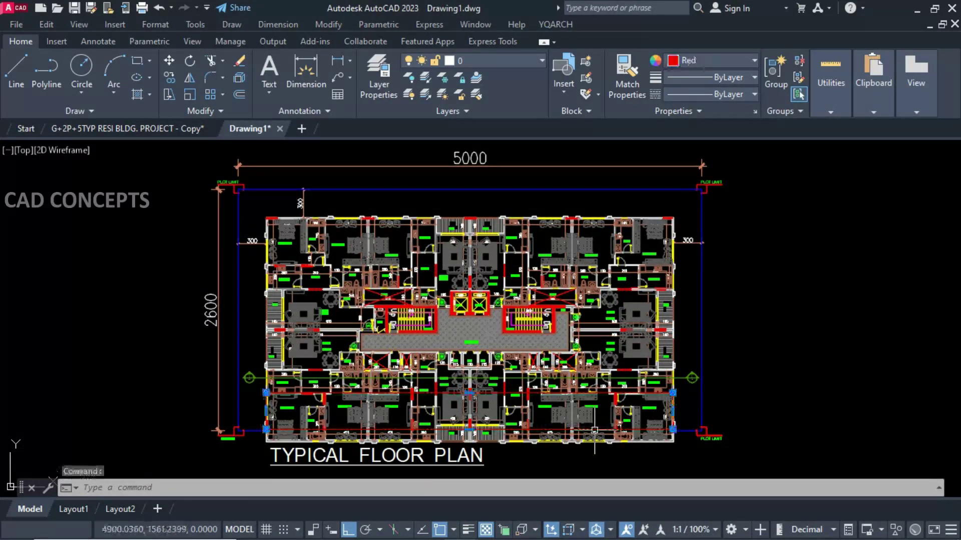
pyautogui.press('Escape')
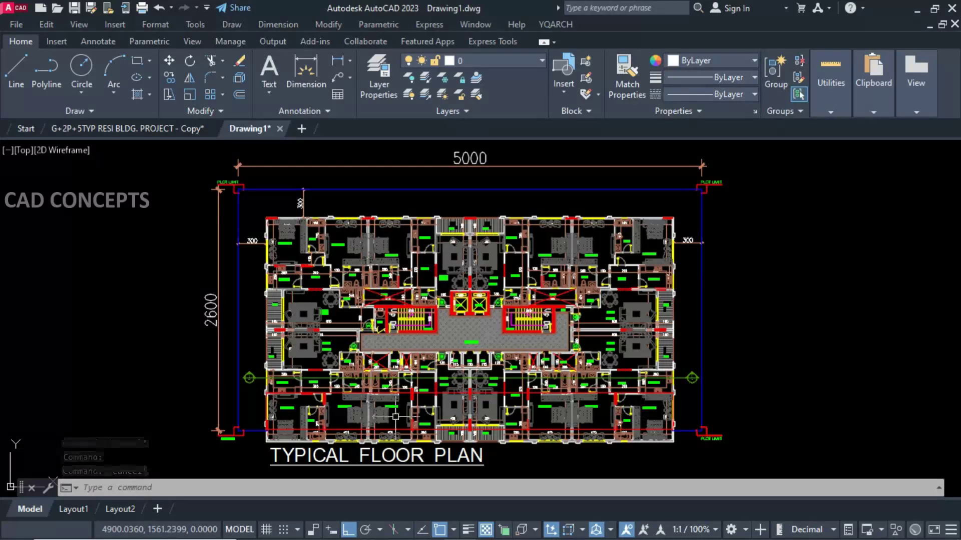
pyautogui.write('zz')
pyautogui.press('Return')
pyautogui.click(513, 397)
pyautogui.click(719, 401)
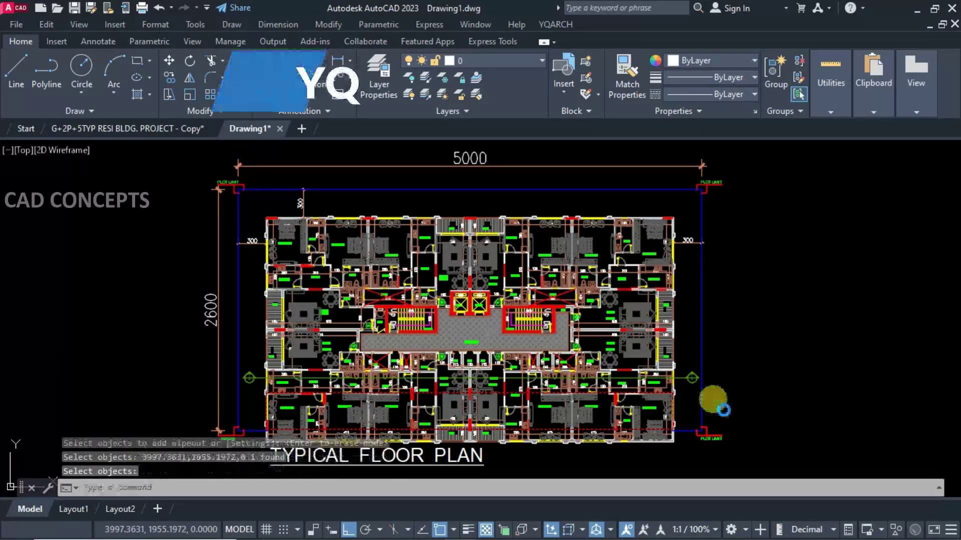
pyautogui.press('Return')
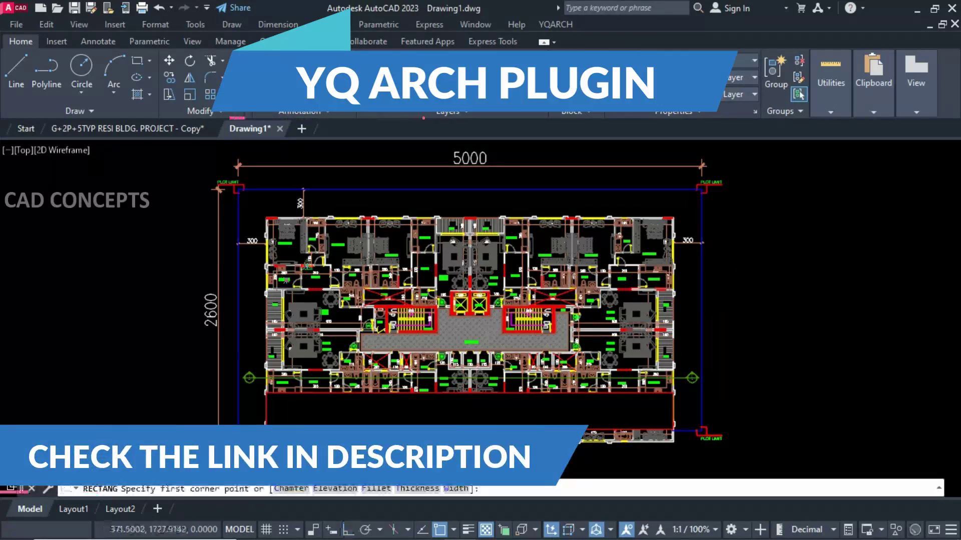
# - Draw a tall rectangle over the plan's left half and start the ZZ wipeout command
pyautogui.click(328, 213)
pyautogui.click(369, 390)
pyautogui.write('zz')
pyautogui.press('Return')
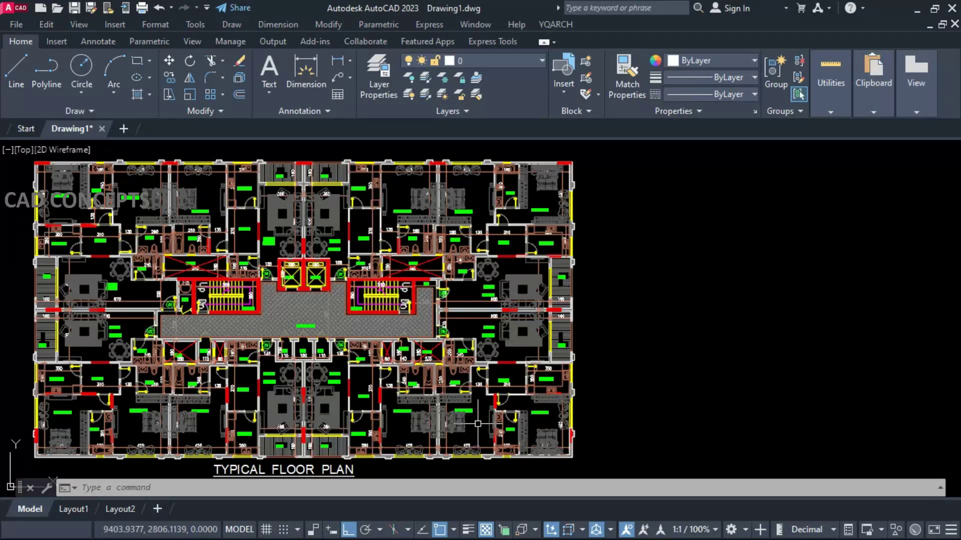
# - Start QG and turn off Remain dims/leaders in its settings, keeping the bounding border enabled
pyautogui.write('qg')
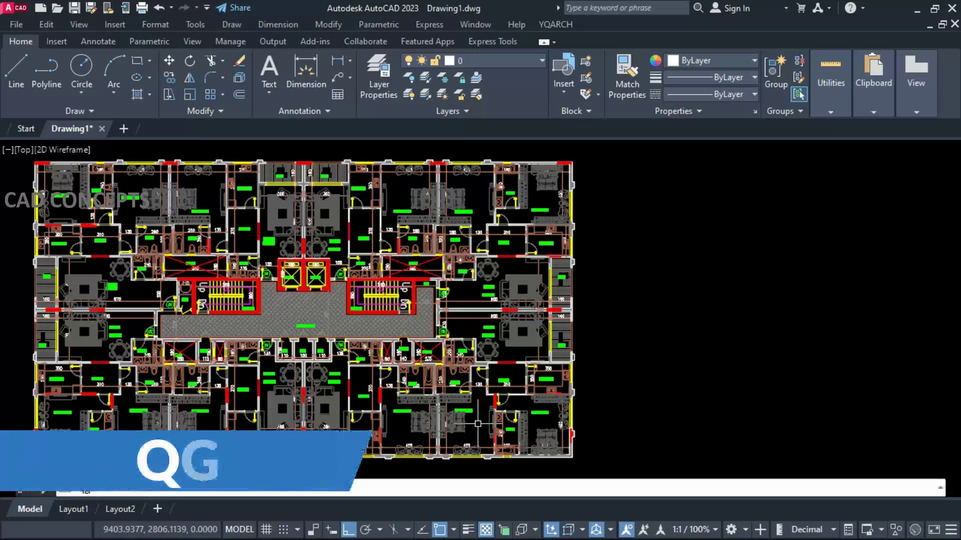
pyautogui.press('Return')
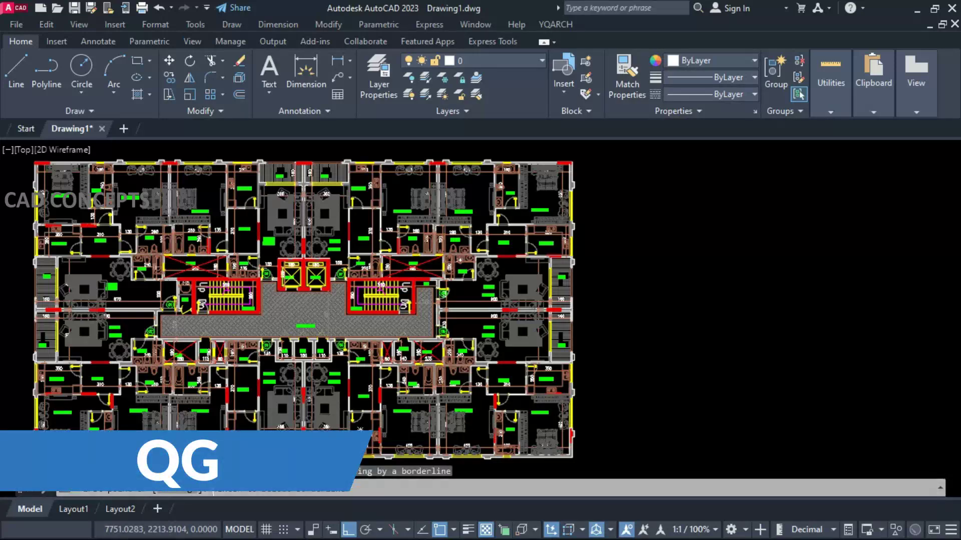
pyautogui.click(175, 489)
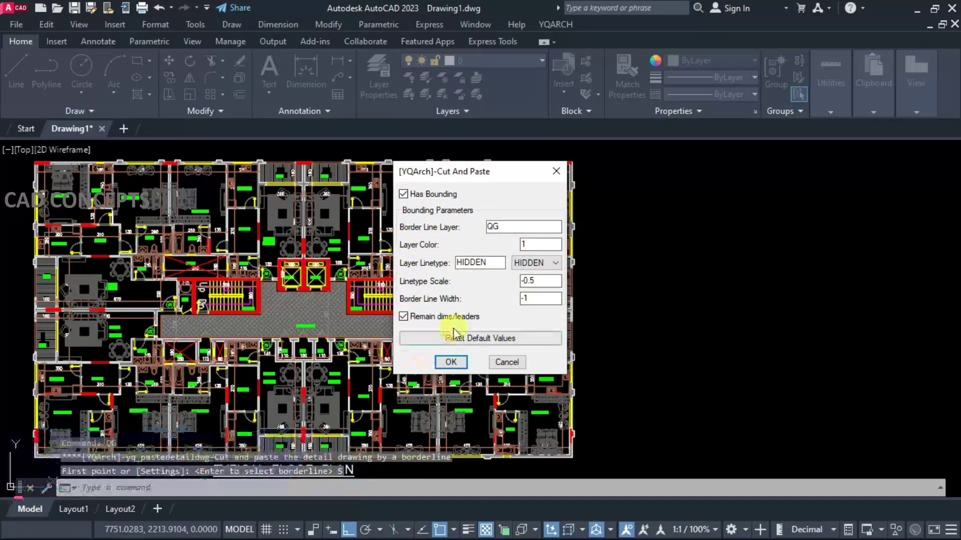
pyautogui.click(468, 321)
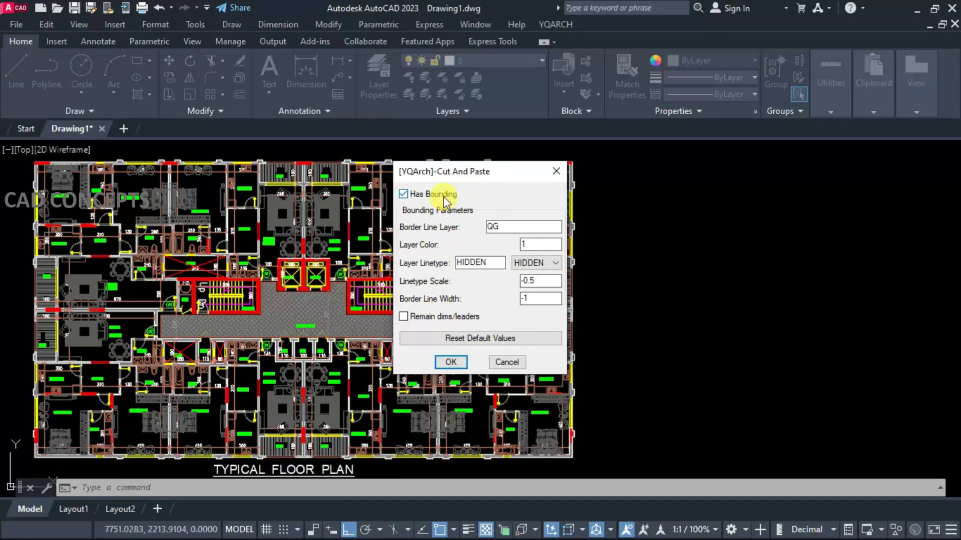
pyautogui.click(525, 300)
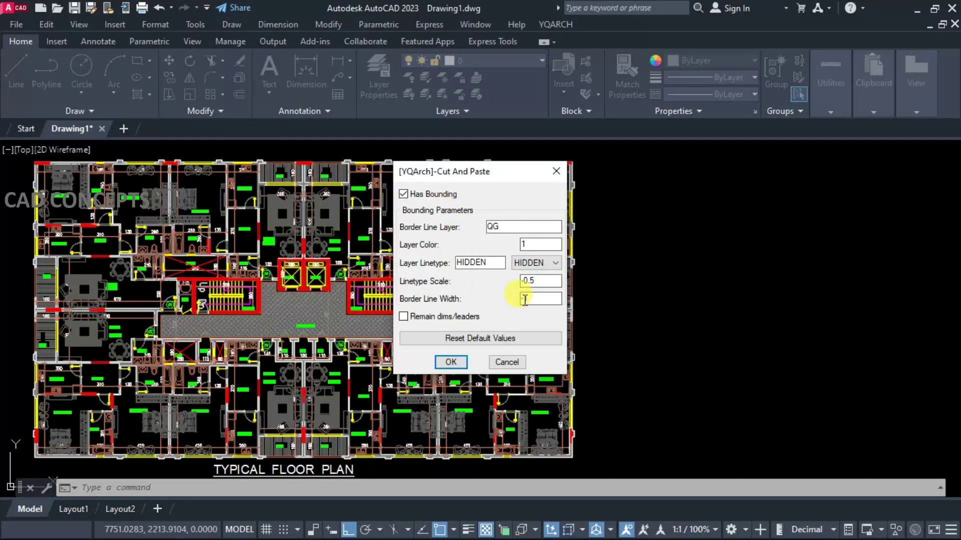
pyautogui.click(452, 364)
# - Cut a rectangle around the plan's upper-right corner and paste the detail to the right at scale factor 1
pyautogui.click(458, 153)
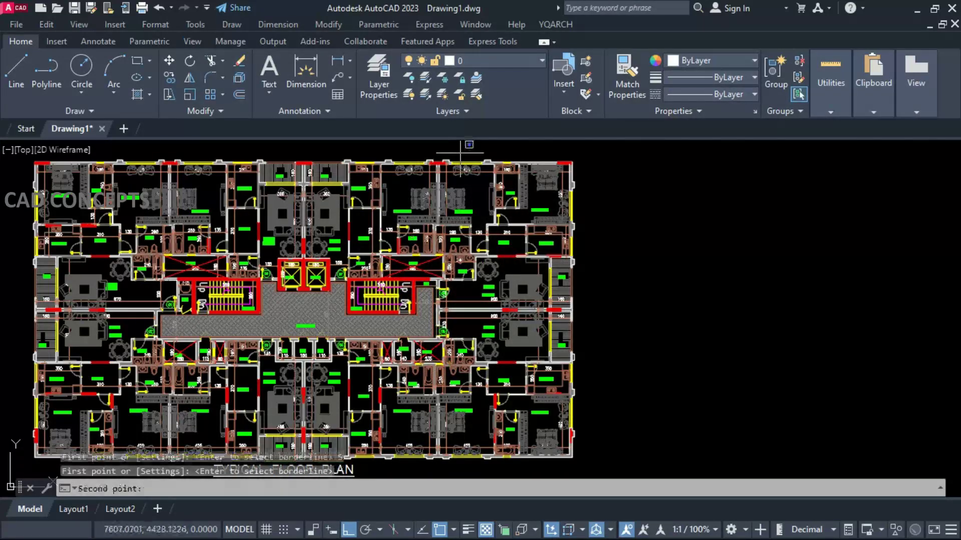
pyautogui.click(592, 235)
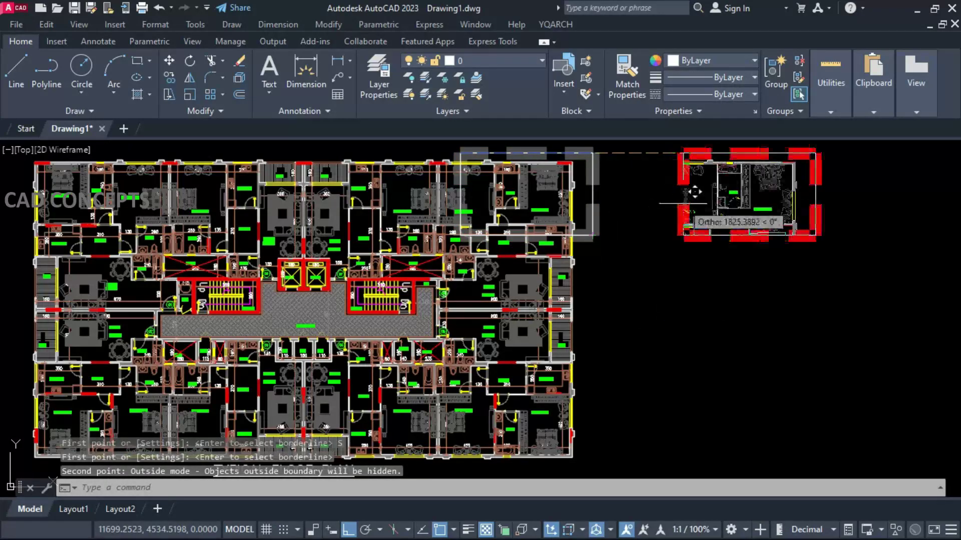
pyautogui.click(696, 193)
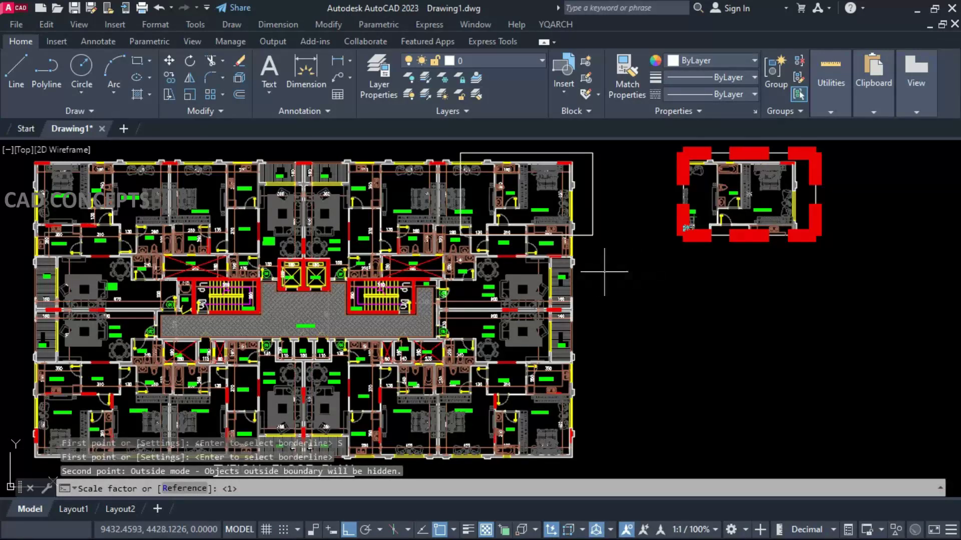
pyautogui.press('Return')
# - Repeat the cut and paste for the plan's middle-right apartments, placing the detail beneath the first one
pyautogui.press('Return')
pyautogui.click(458, 258)
pyautogui.click(587, 333)
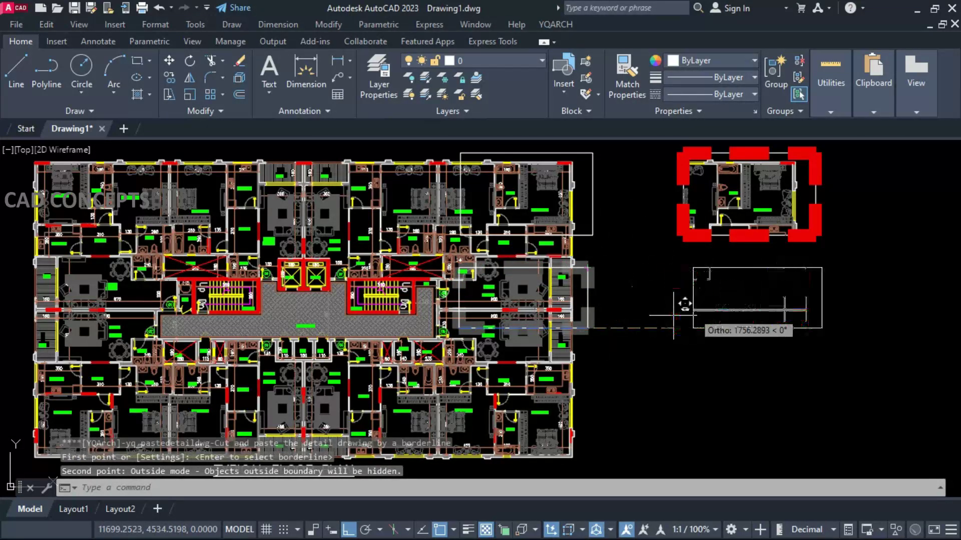
pyautogui.click(673, 315)
pyautogui.press('Escape')
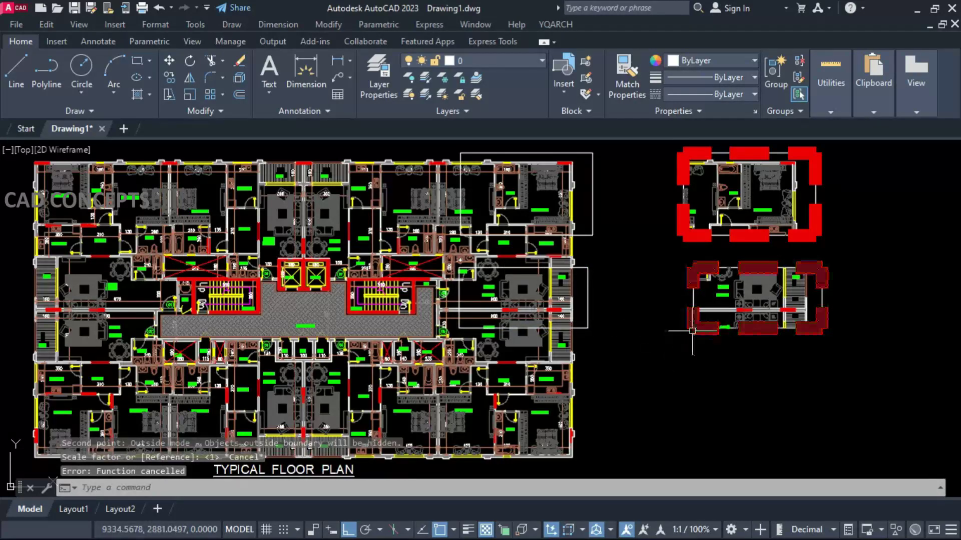
# - Restart QG and set the border's linetype scale to -0.1 and border line width to 0
pyautogui.write('QG')
pyautogui.press('Return')
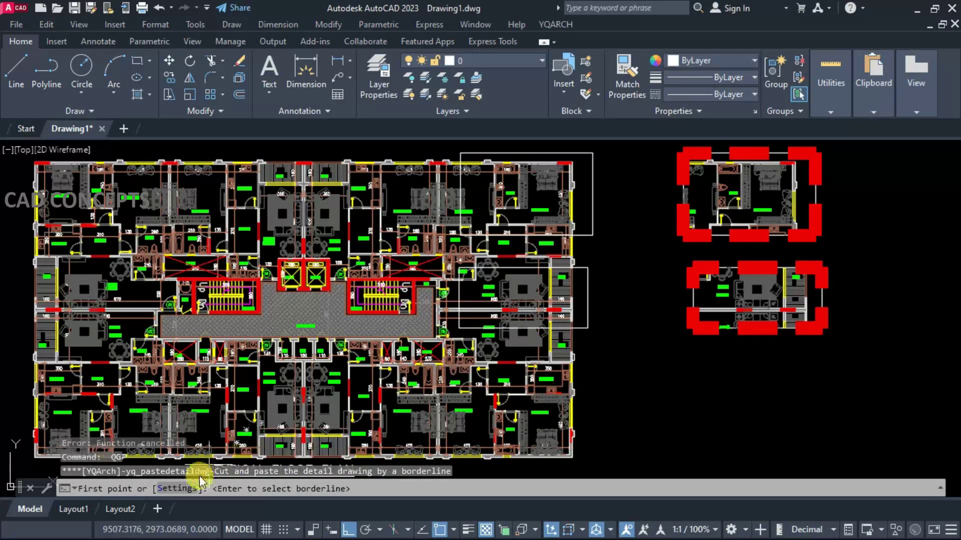
pyautogui.click(187, 489)
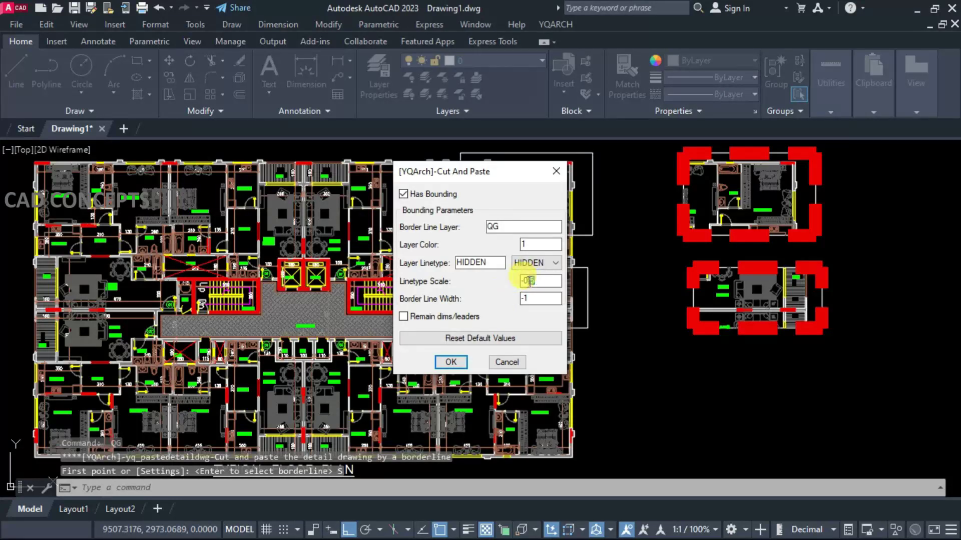
pyautogui.press('BackSpace')
pyautogui.write('1')
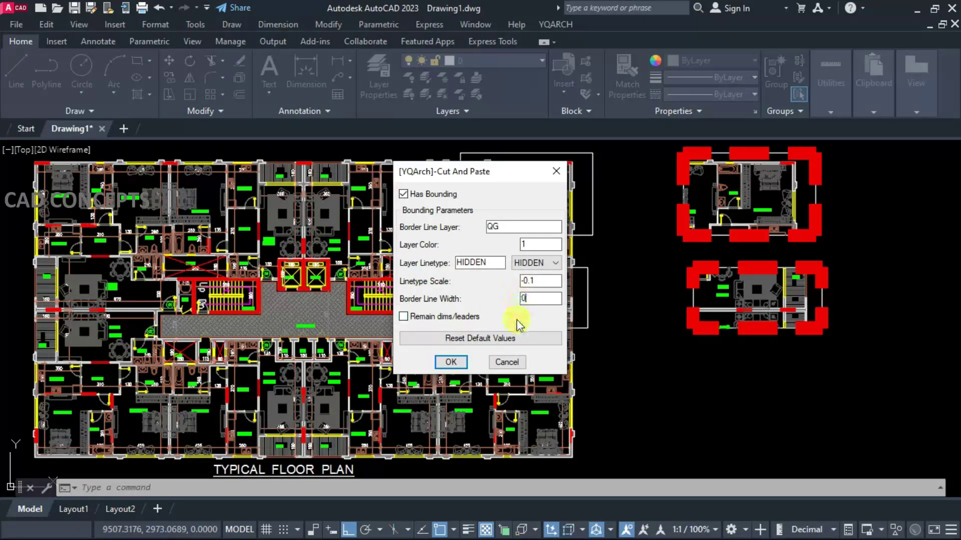
pyautogui.click(451, 362)
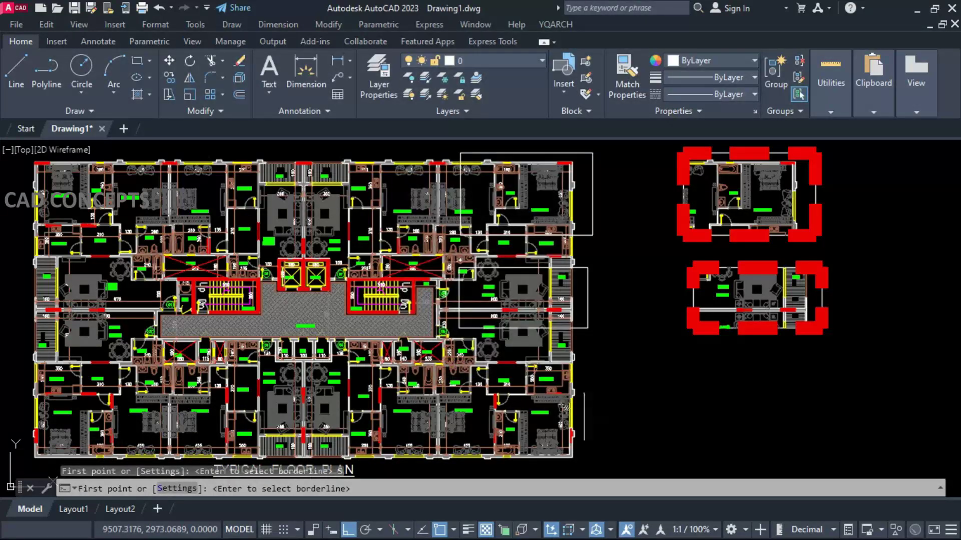
# - Cut a rectangle around the plan's lower-right corner and paste the detail beneath the second one at scale factor 1
pyautogui.click(588, 417)
pyautogui.click(498, 353)
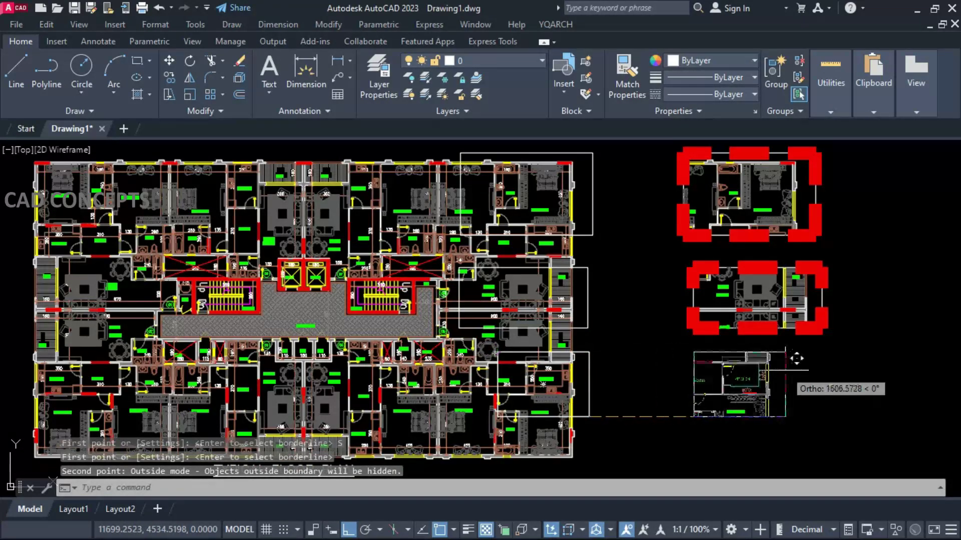
pyautogui.click(779, 368)
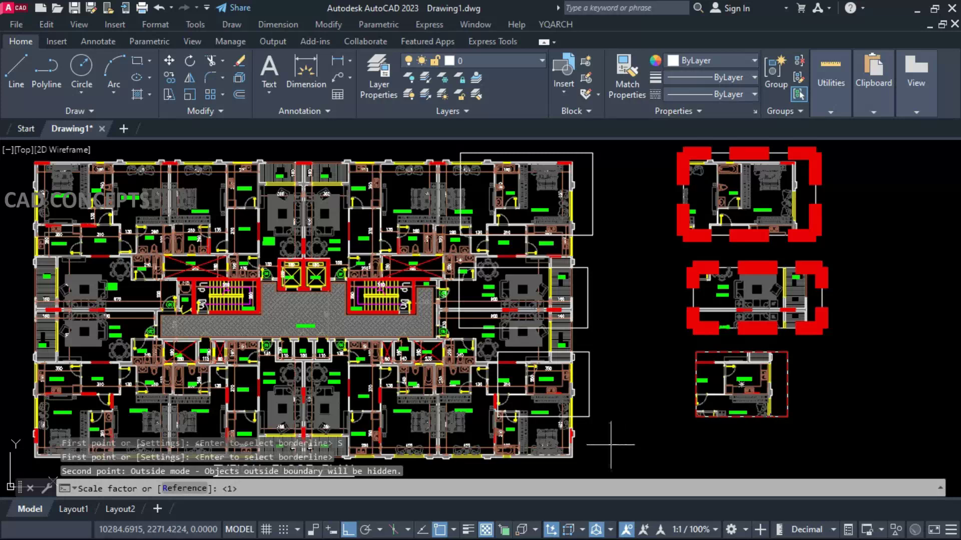
pyautogui.press('Return')
# - Cut another detail with QG from the apartments at the plan's upper middle and paste it to the right of the first detail
pyautogui.write('qg')
pyautogui.press('Return')
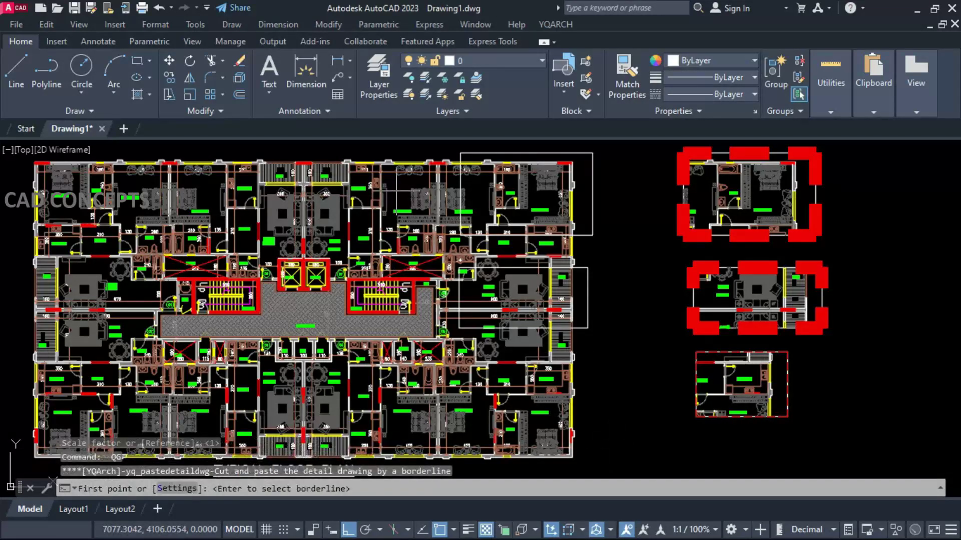
pyautogui.click(397, 190)
pyautogui.click(326, 227)
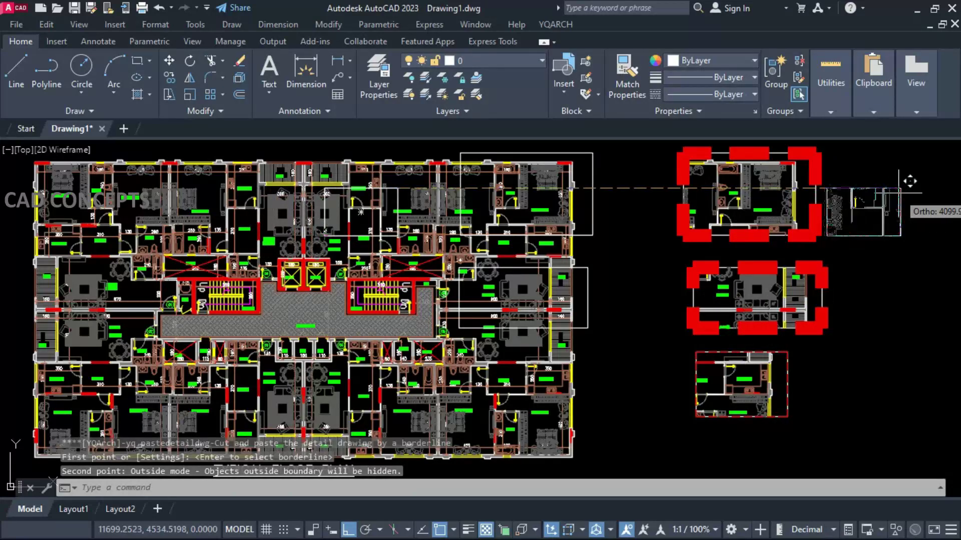
pyautogui.click(930, 181)
pyautogui.press('Escape')
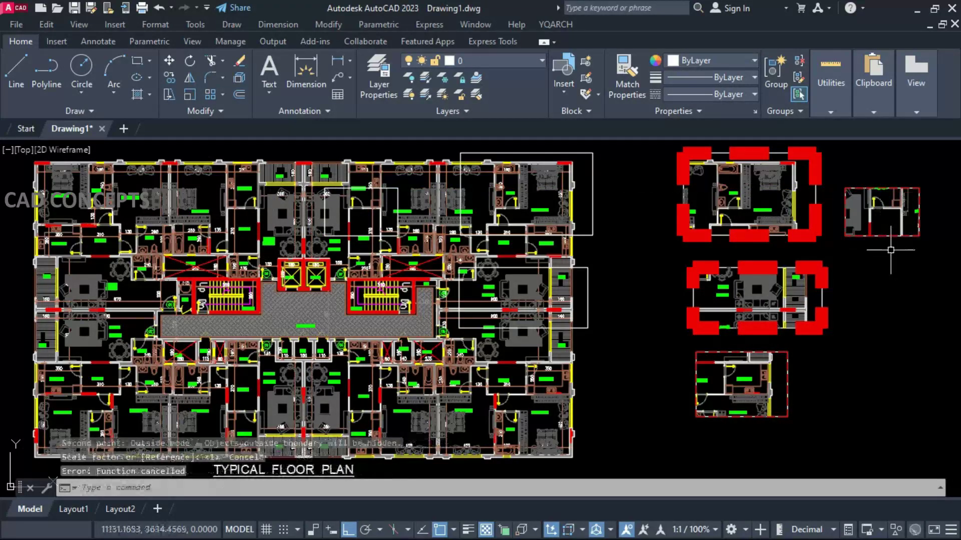
# - Erase the three leftover white cutting rectangles from the floor plan
pyautogui.click(620, 217)
pyautogui.click(575, 318)
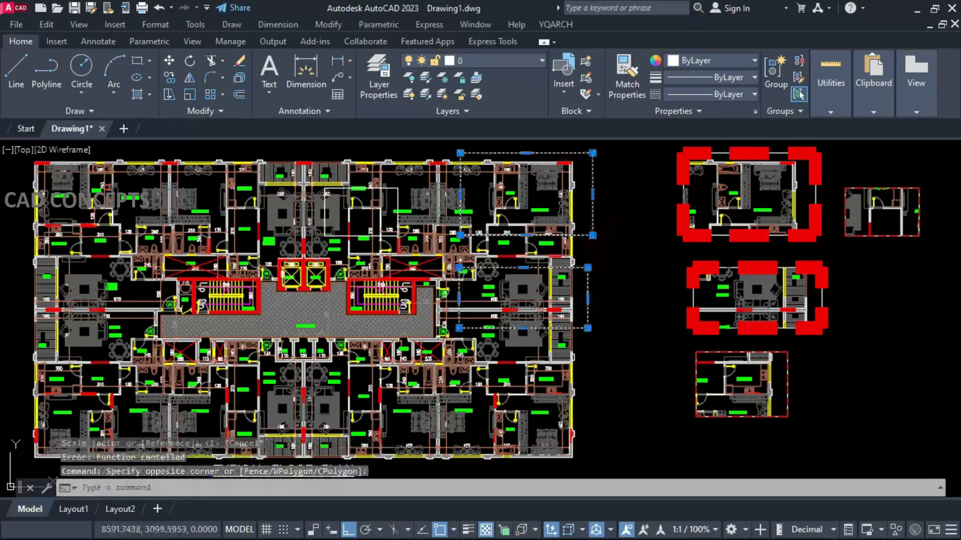
pyautogui.click(353, 236)
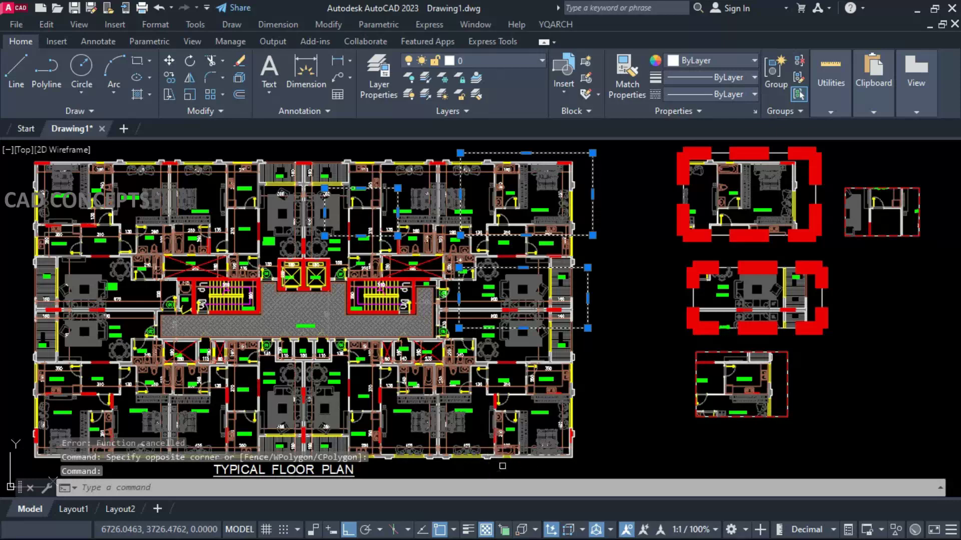
pyautogui.write('e')
pyautogui.press('Return')
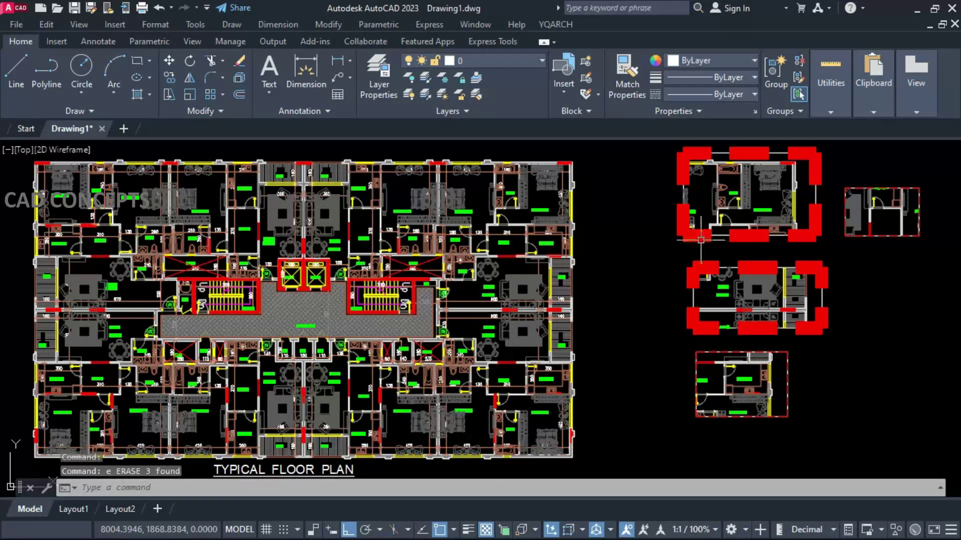
pyautogui.scroll(6, 526, 160)
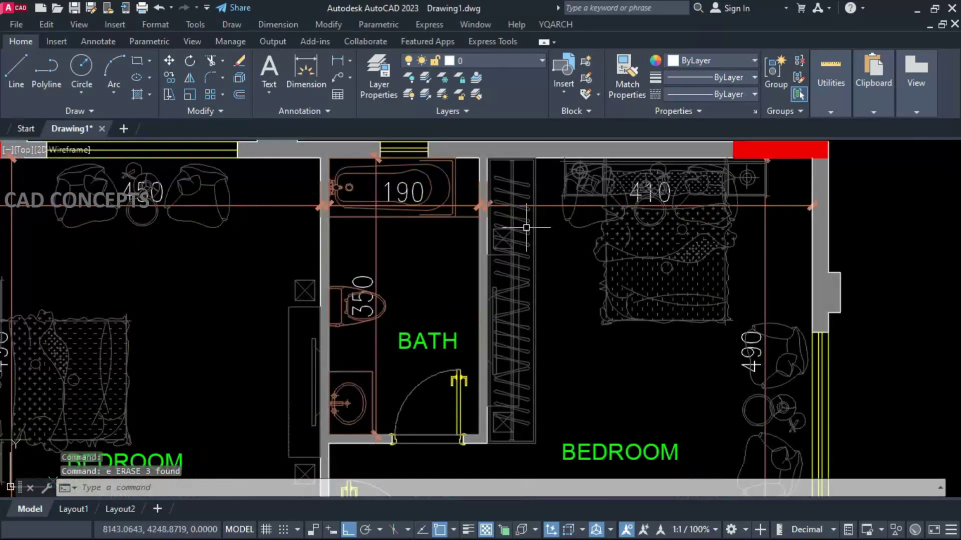
pyautogui.write('qg')
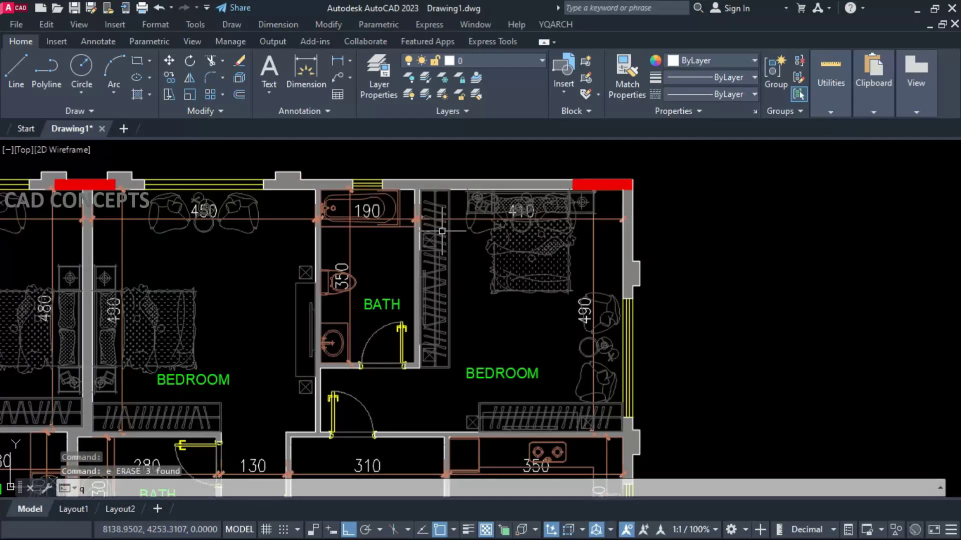
pyautogui.press('Return')
pyautogui.click(456, 167)
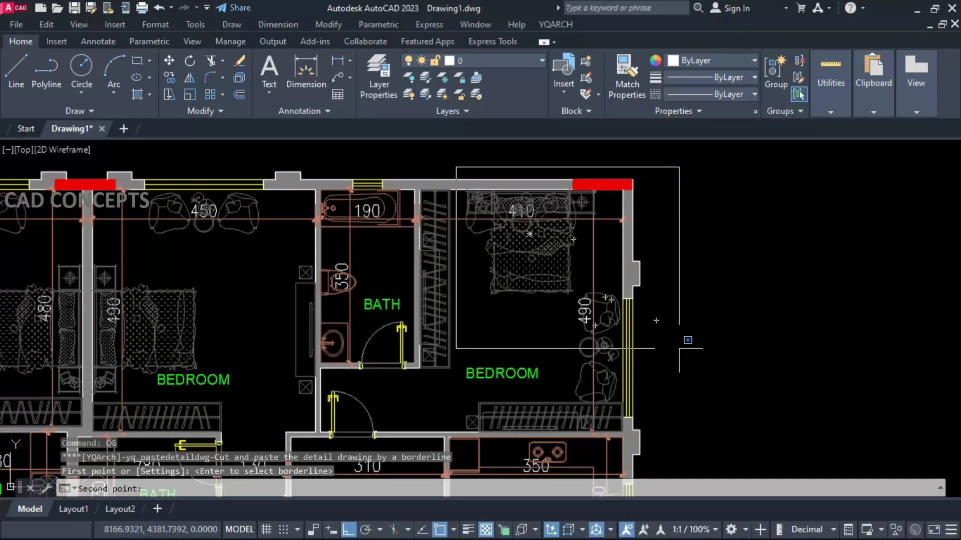
pyautogui.press('Escape')
pyautogui.click(627, 352)
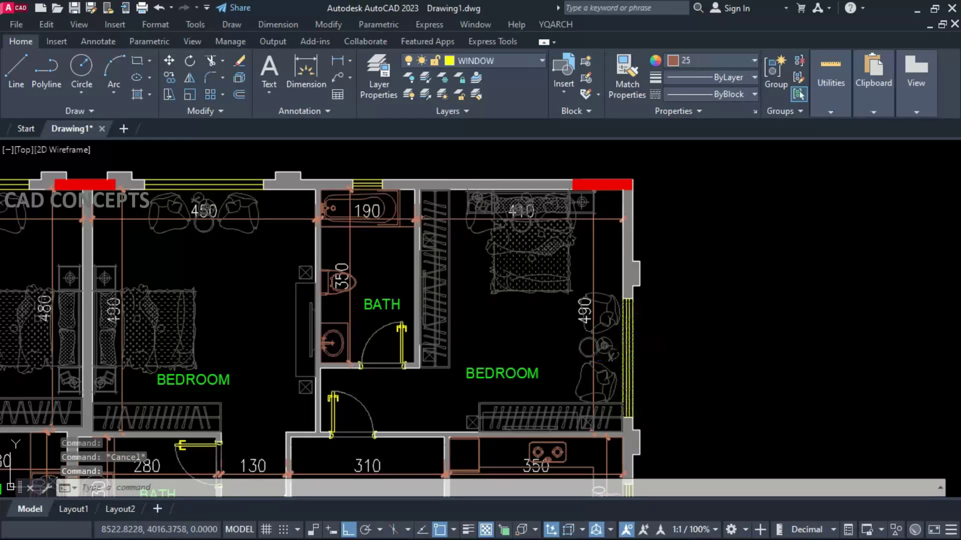
pyautogui.doubleClick(631, 350)
pyautogui.press('Escape')
pyautogui.doubleClick(607, 323)
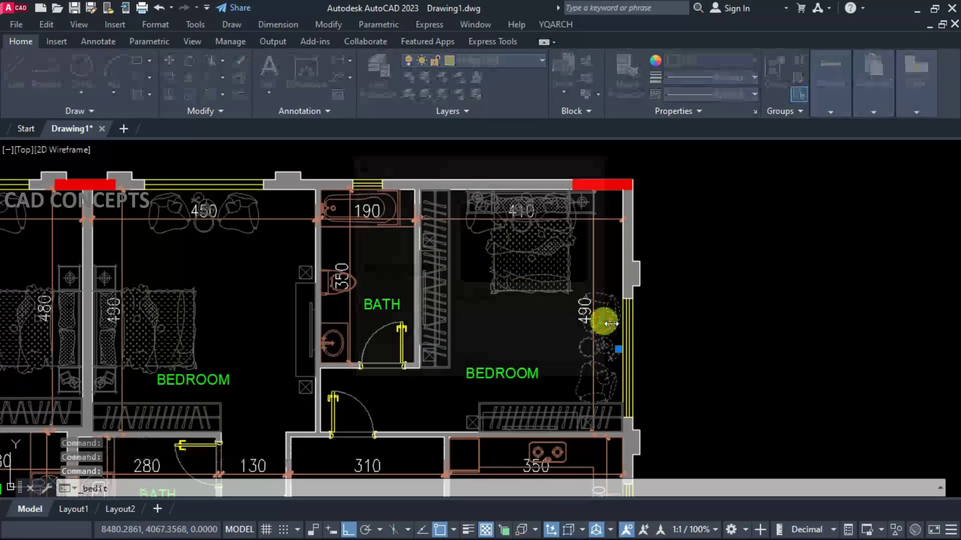
pyautogui.press('Escape')
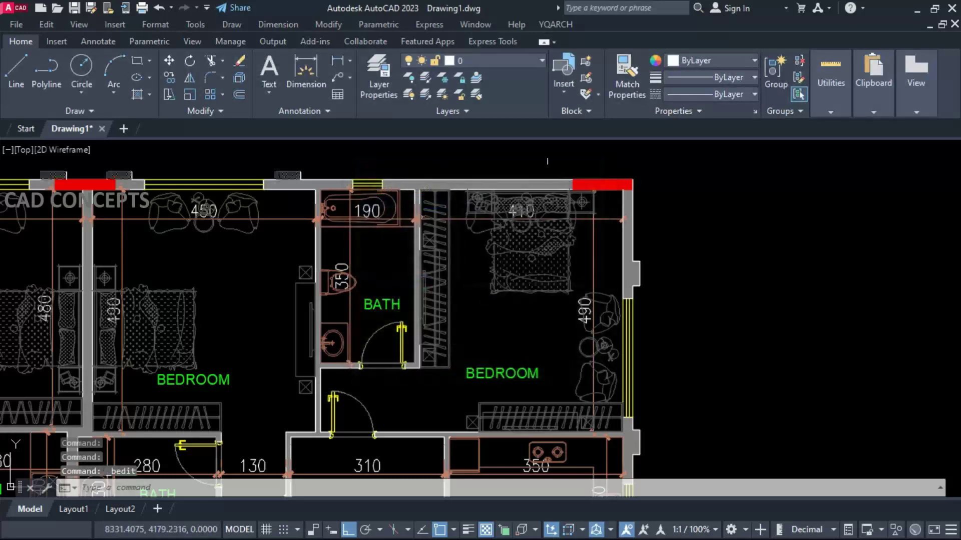
# - Cut a rectangle around the plan's upper-right bedroom corner with QG and paste the detail just outside the building
pyautogui.write('qg')
pyautogui.press('Return')
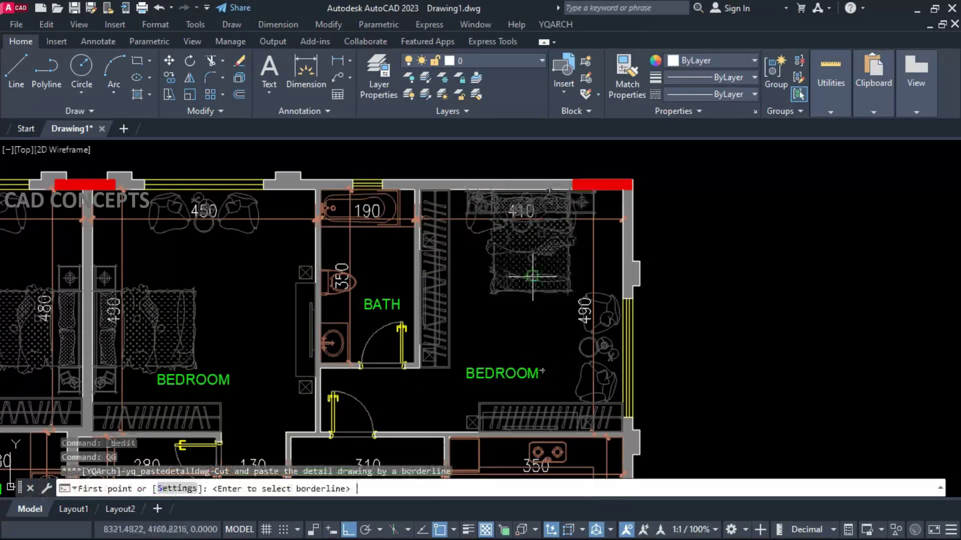
pyautogui.click(514, 155)
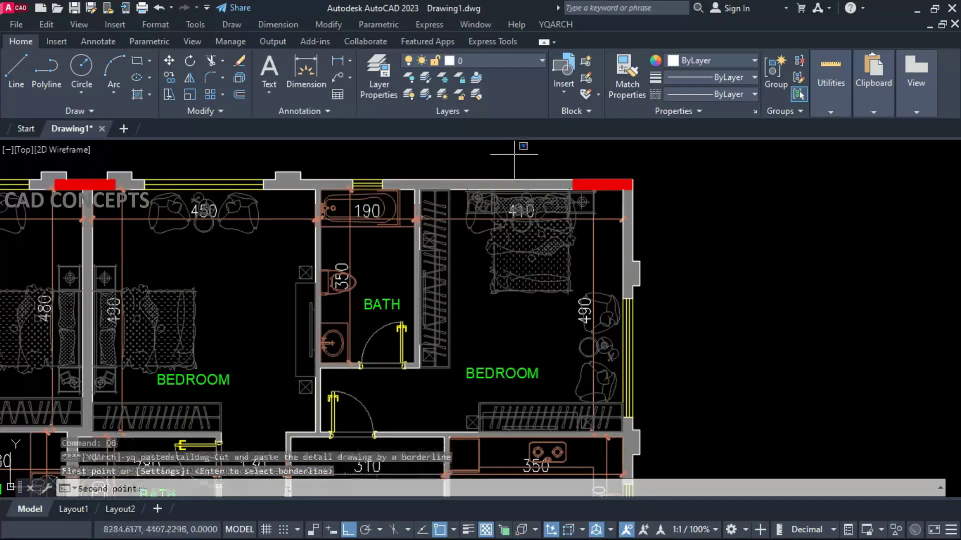
pyautogui.click(683, 349)
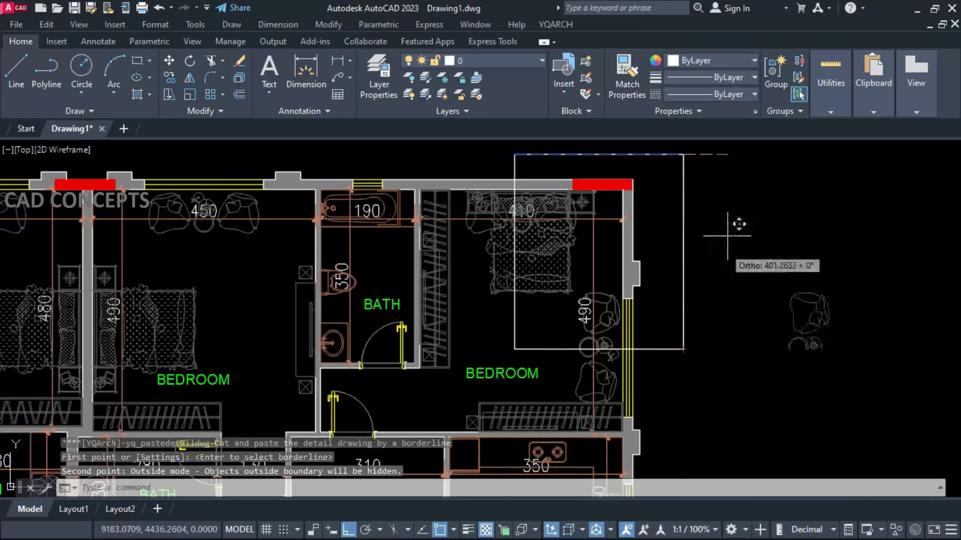
pyautogui.click(819, 251)
pyautogui.press('Escape')
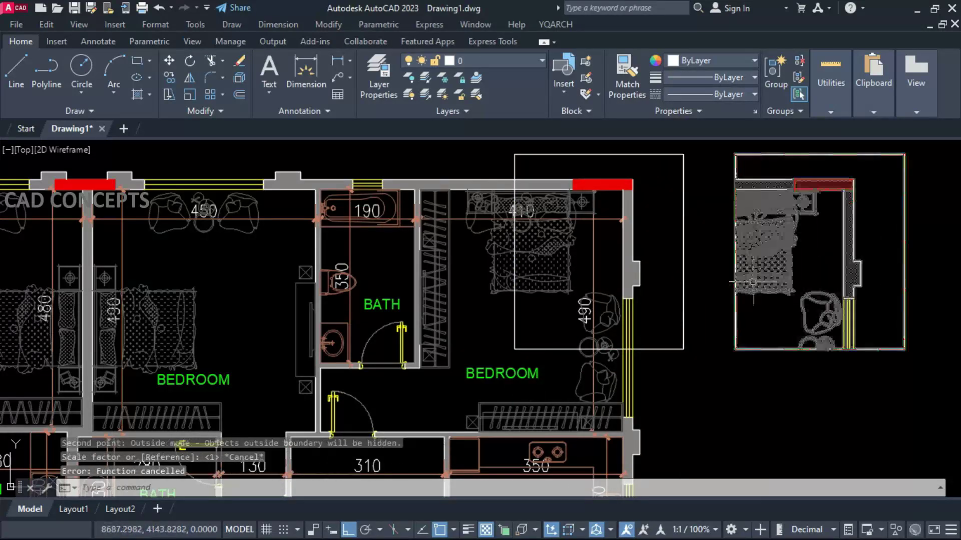
pyautogui.press('Escape')
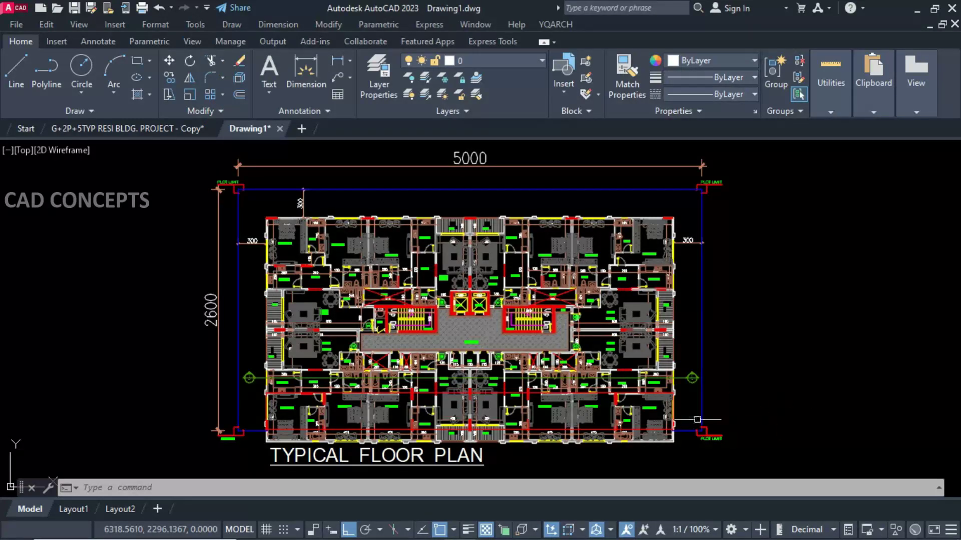
pyautogui.click(596, 429)
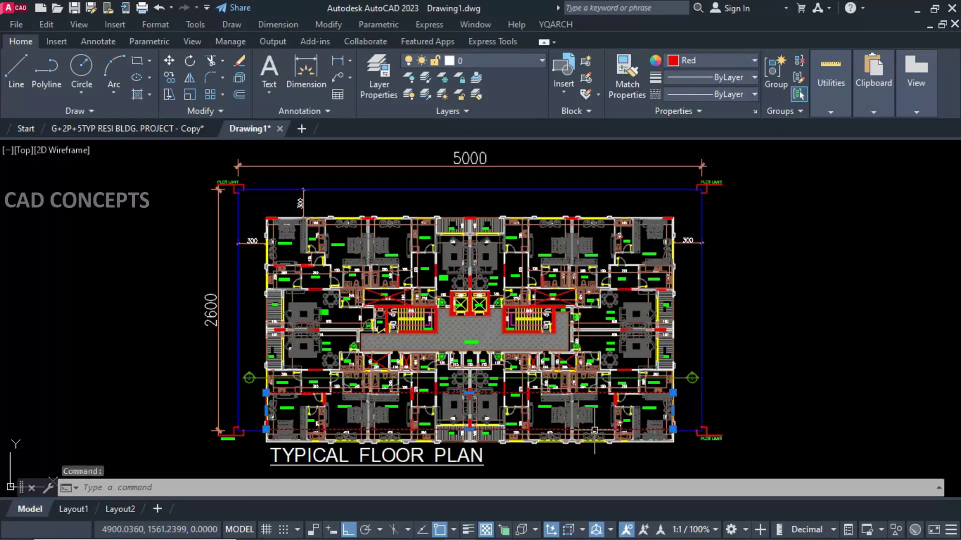
pyautogui.press('Escape')
pyautogui.press('Escape')
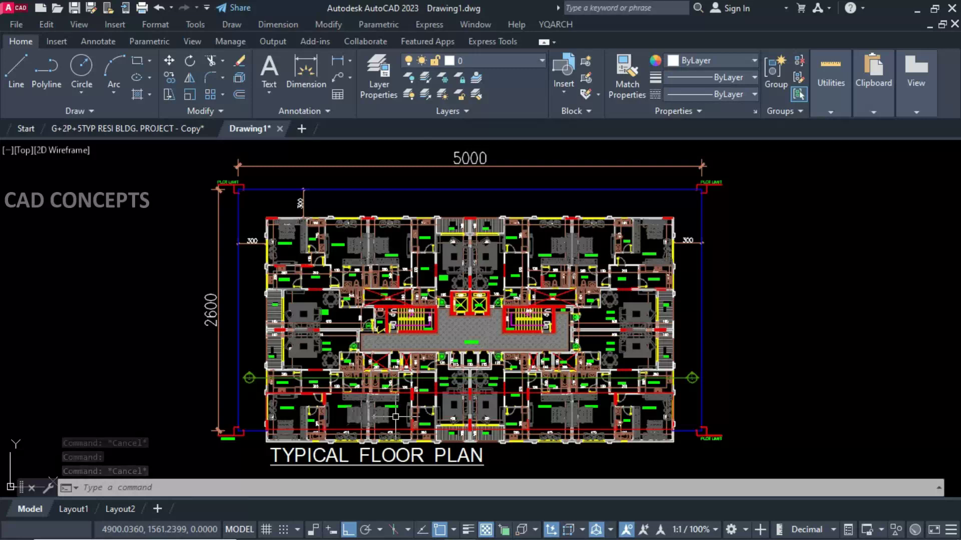
# - Add a wipeout with ZZ to the long red rectangle crossing the lower part of the typical floor plan
pyautogui.write('zz')
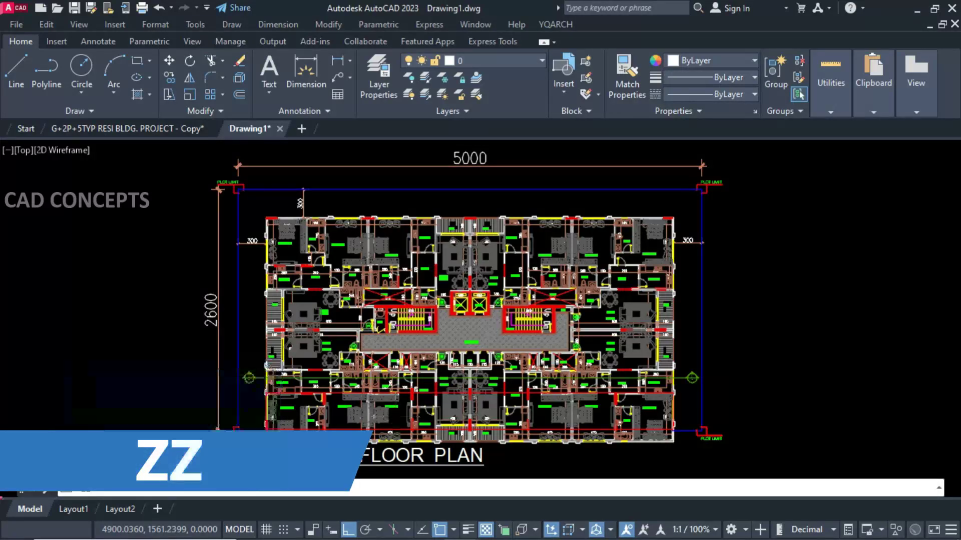
pyautogui.press('Return')
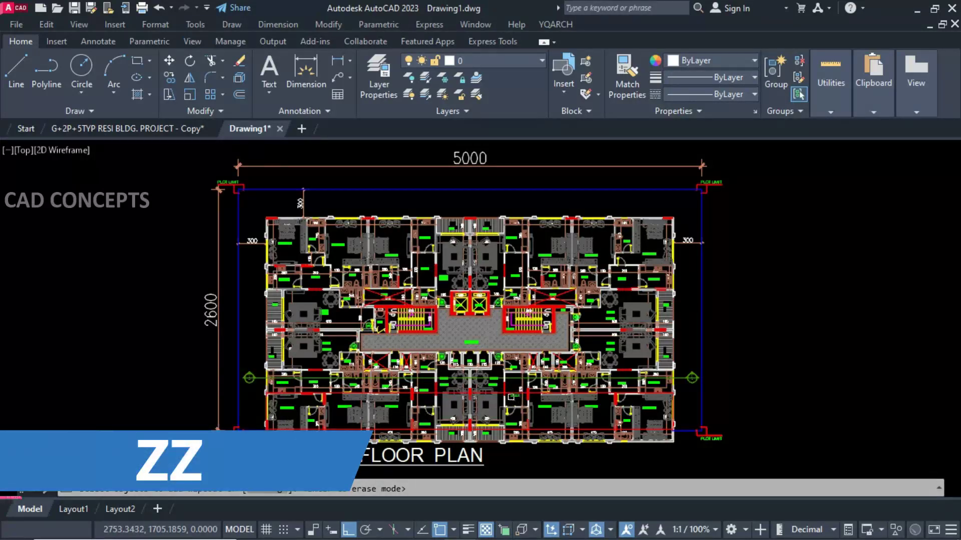
pyautogui.click(511, 395)
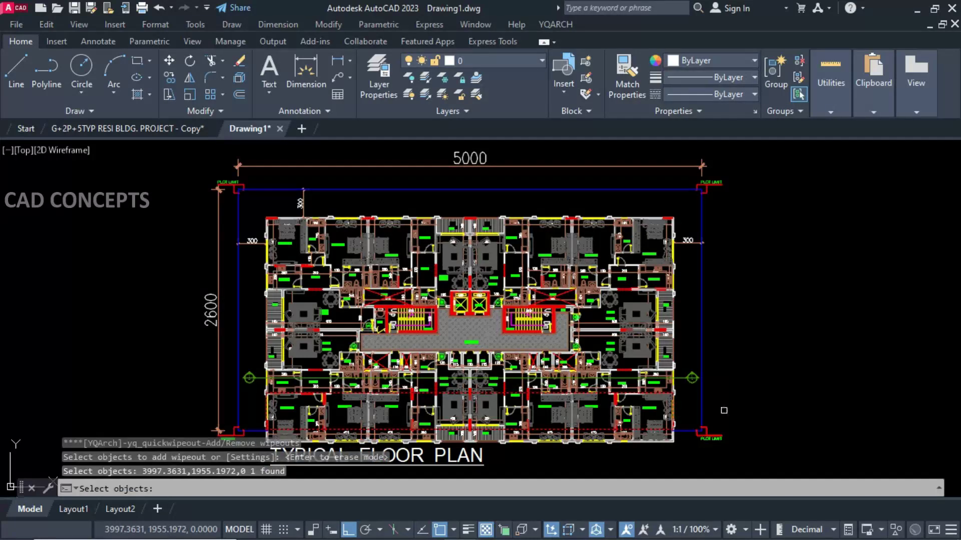
pyautogui.press('Return')
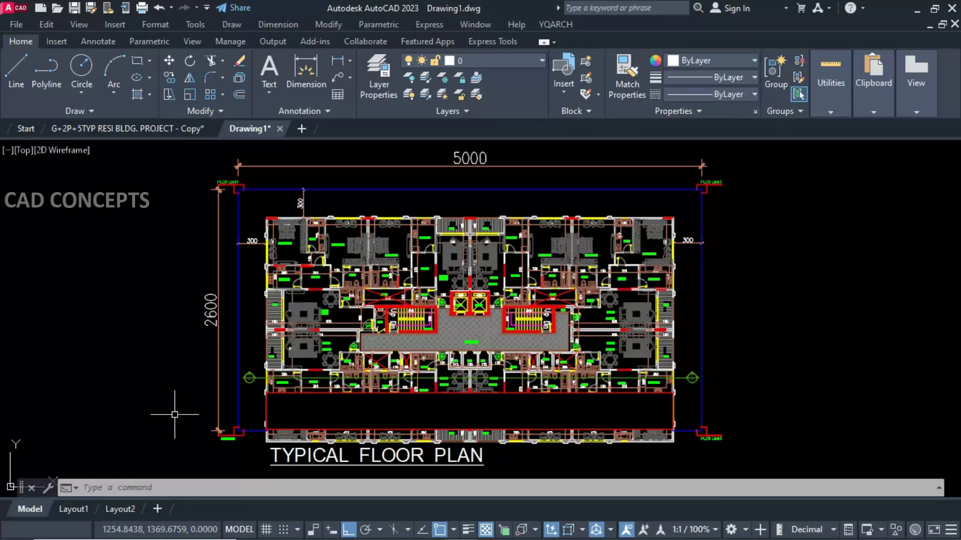
# - Draw a tall narrow rectangle over the left part of the plan, from above its upper edge down to just above the red rectangle
pyautogui.write('rec')
pyautogui.press('Return')
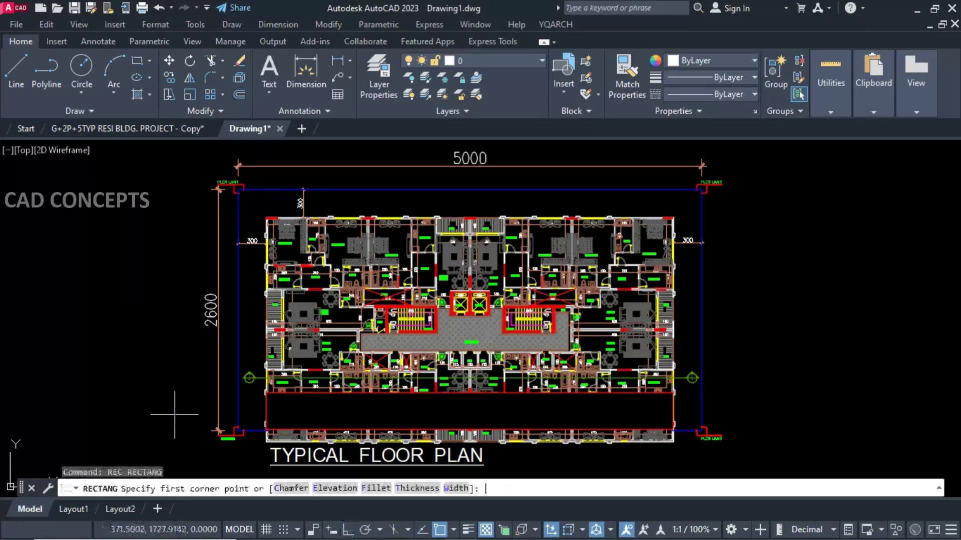
pyautogui.click(328, 214)
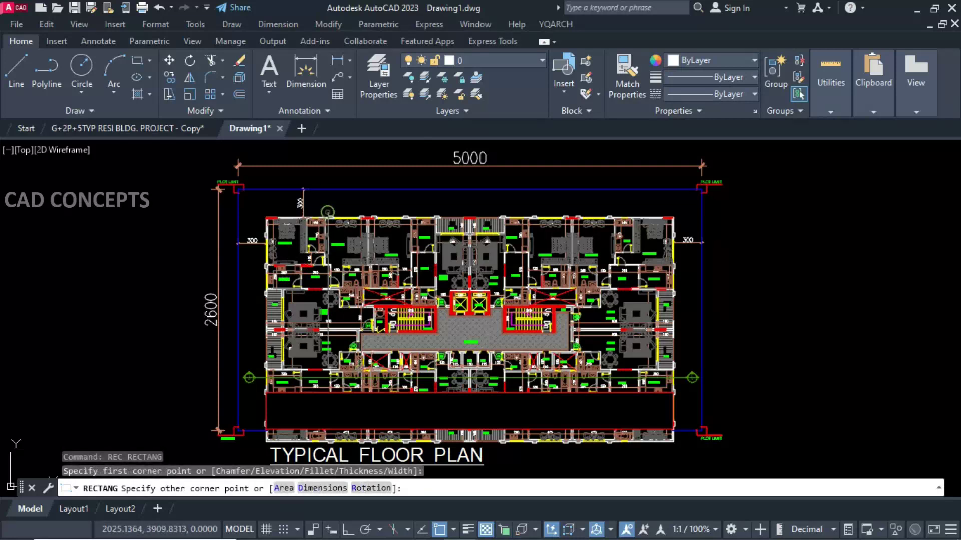
pyautogui.click(371, 385)
pyautogui.click(369, 385)
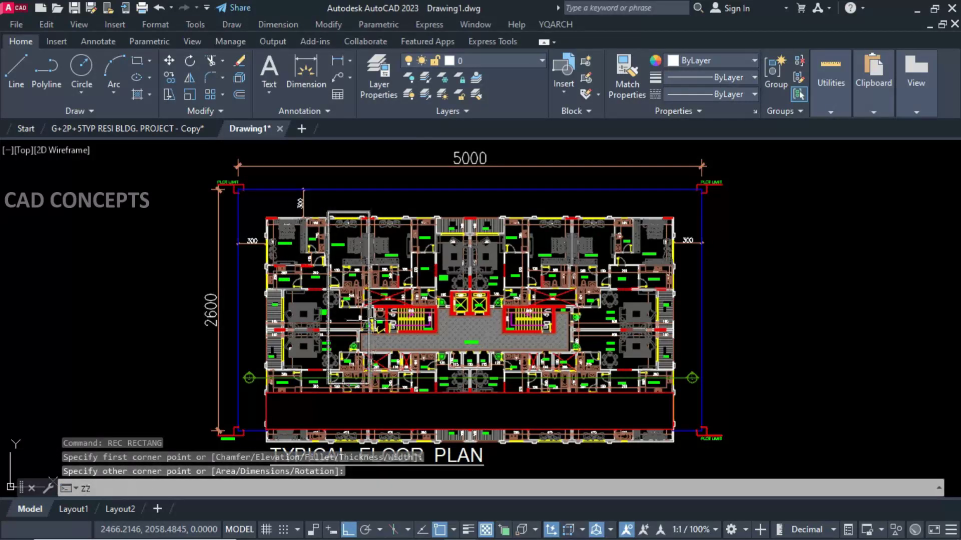
# - Add a ZZ wipeout to the tall narrow rectangle on the left part of the plan
pyautogui.write('ZZ')
pyautogui.press('Return')
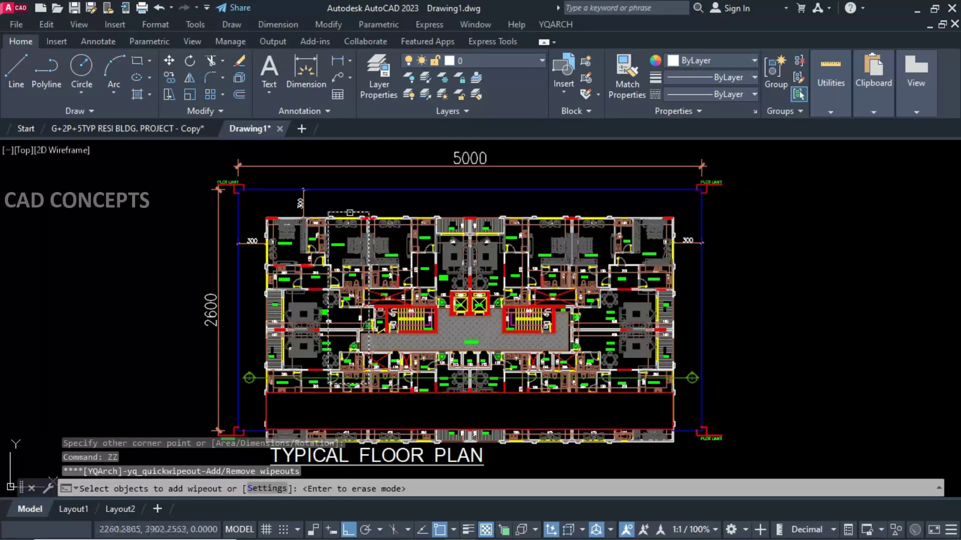
pyautogui.click(346, 212)
pyautogui.press('Return')
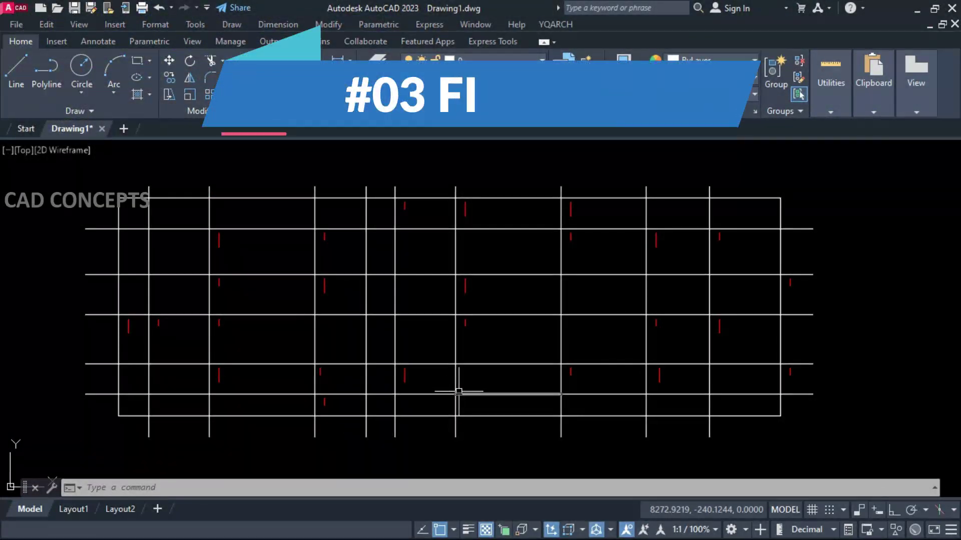
pyautogui.moveTo(461, 394); pyautogui.dragTo(468, 392, button='middle')
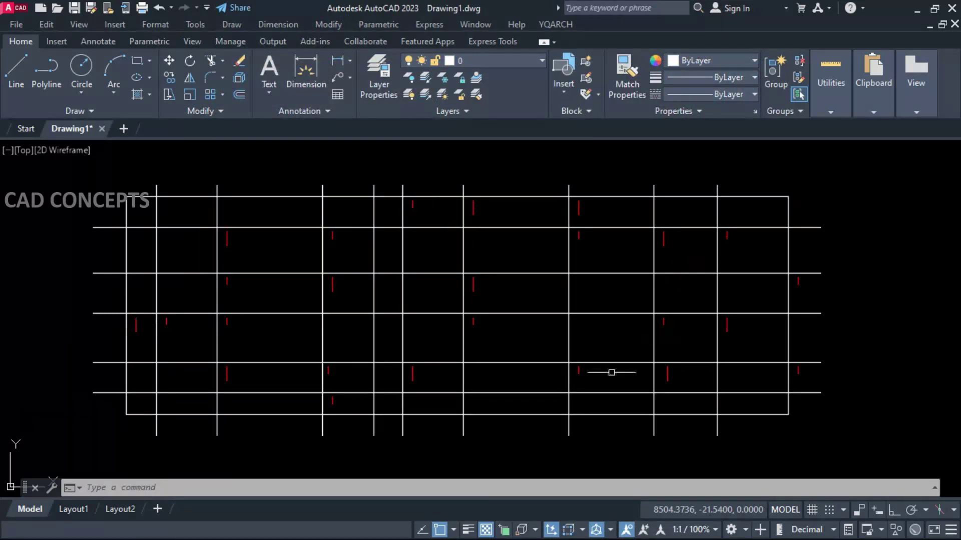
pyautogui.click(60, 451)
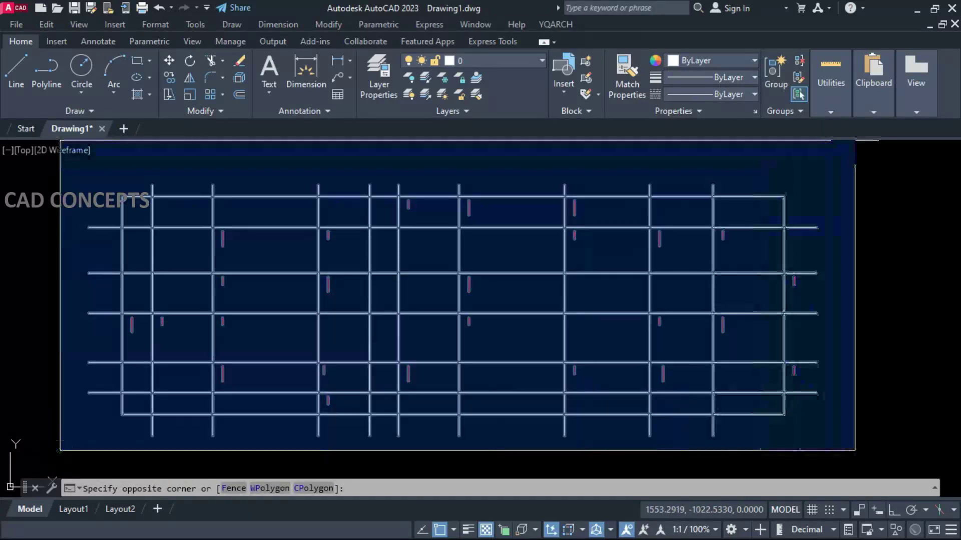
pyautogui.click(886, 150)
pyautogui.press('Escape')
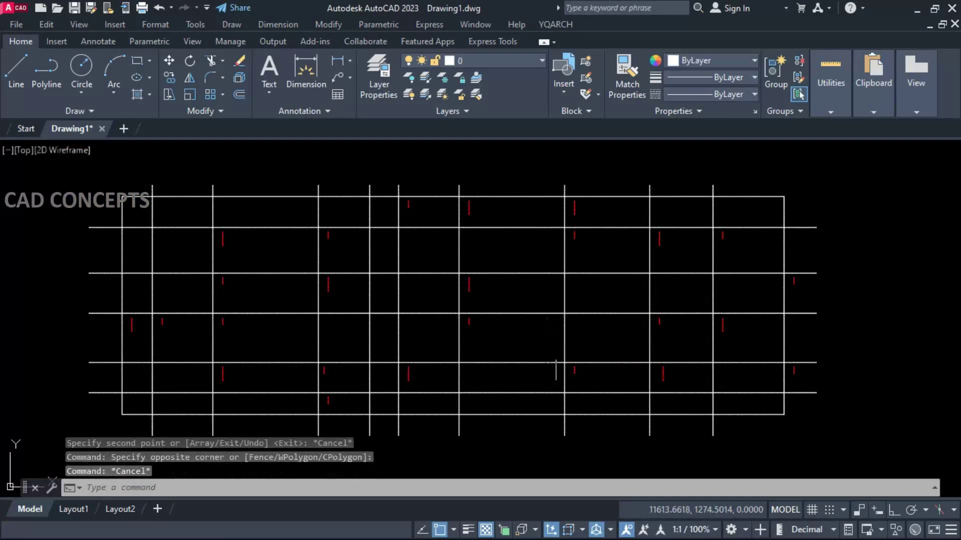
# - Start LC and take the minimum line length from the red line near the middle of the grid
pyautogui.write('LC')
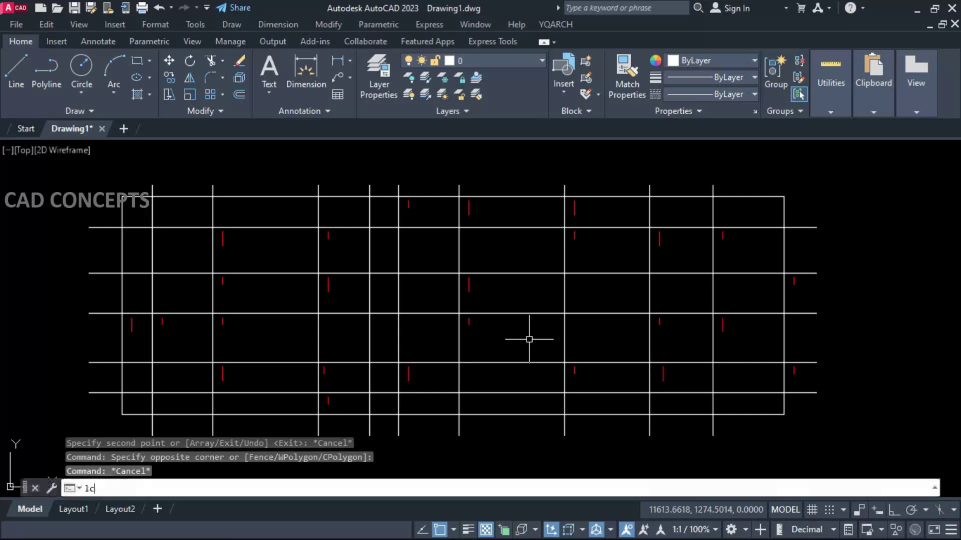
pyautogui.press('Return')
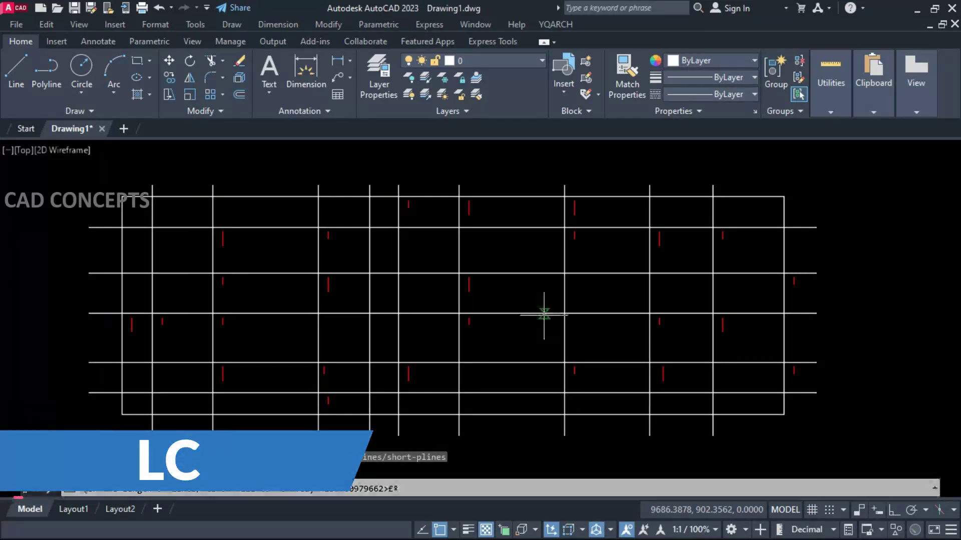
pyautogui.click(468, 277)
pyautogui.scroll(4, 488, 300)
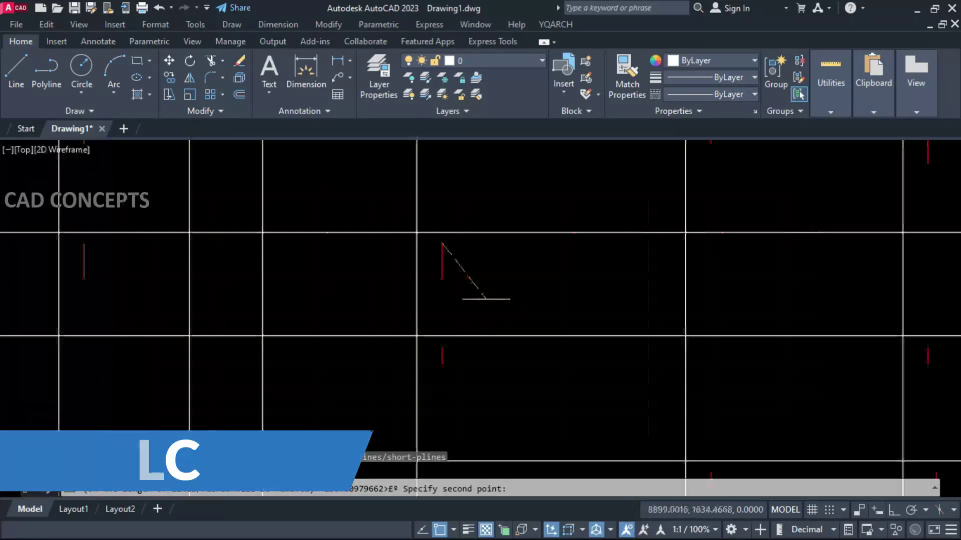
pyautogui.scroll(4, 460, 249)
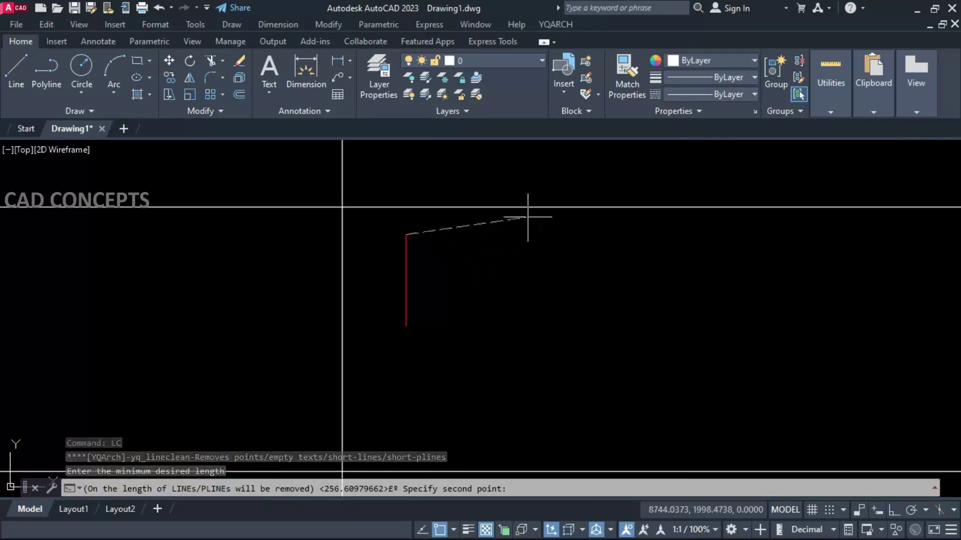
pyautogui.click(409, 329)
pyautogui.scroll(-6, 426, 236)
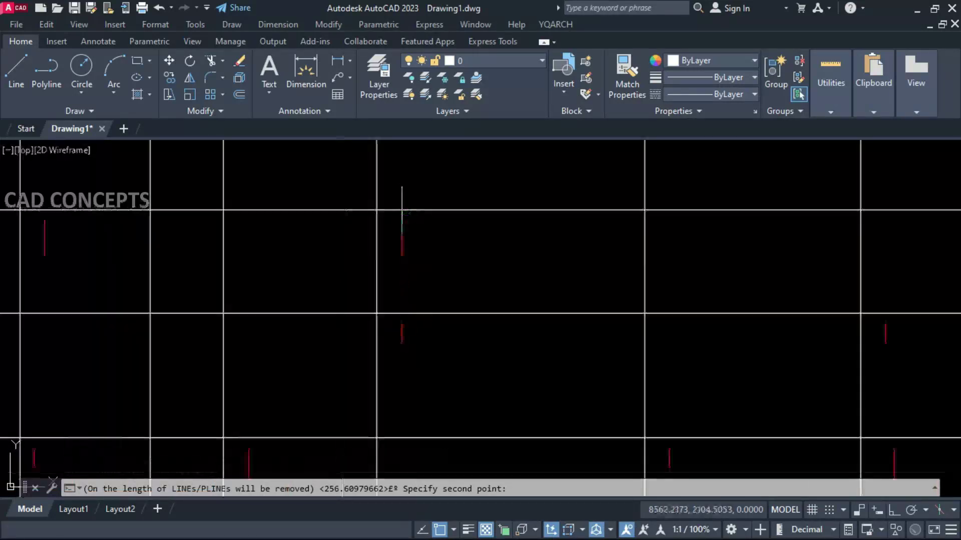
pyautogui.scroll(3, 437, 263)
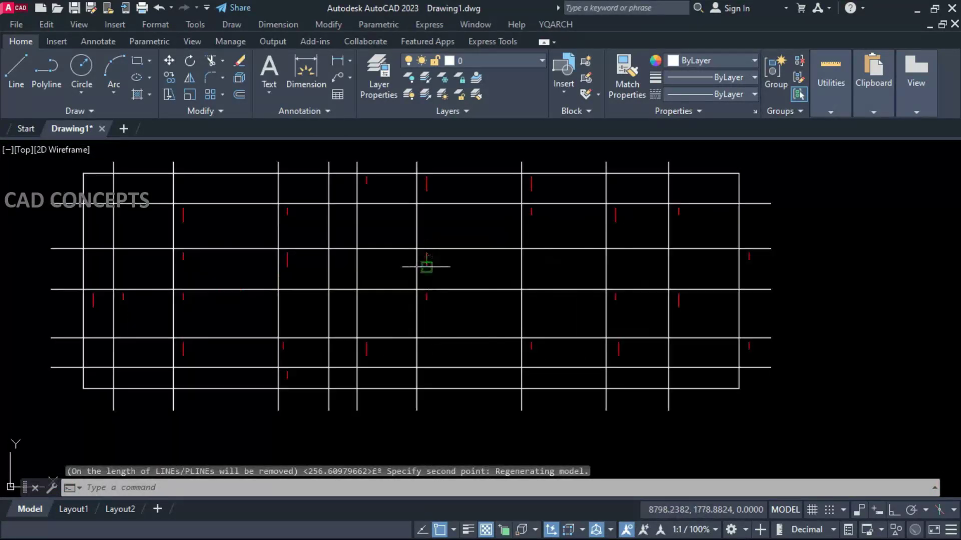
# - Erase the short lines from the whole grid with LC, then undo that removal
pyautogui.click(811, 147)
pyautogui.click(75, 420)
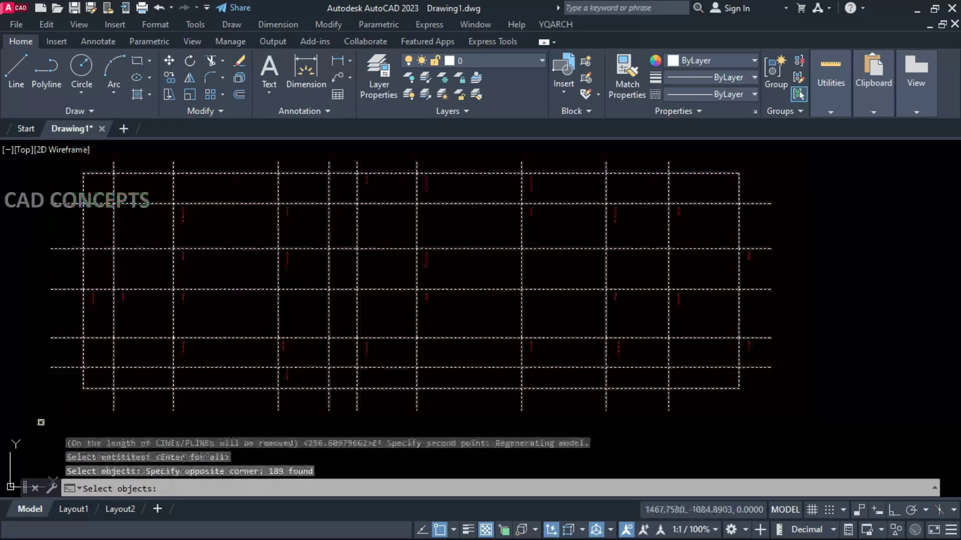
pyautogui.press('Return')
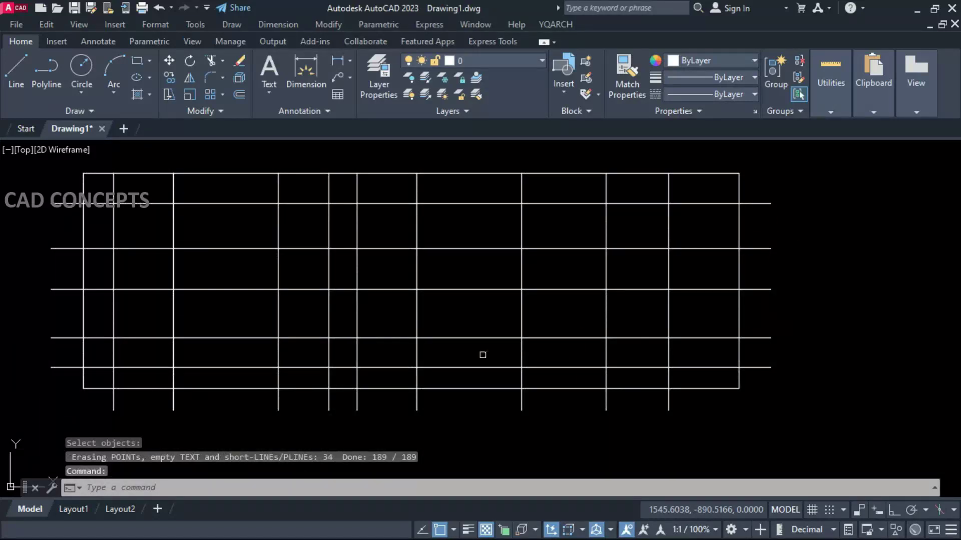
pyautogui.hotkey('ctrl', 'z')
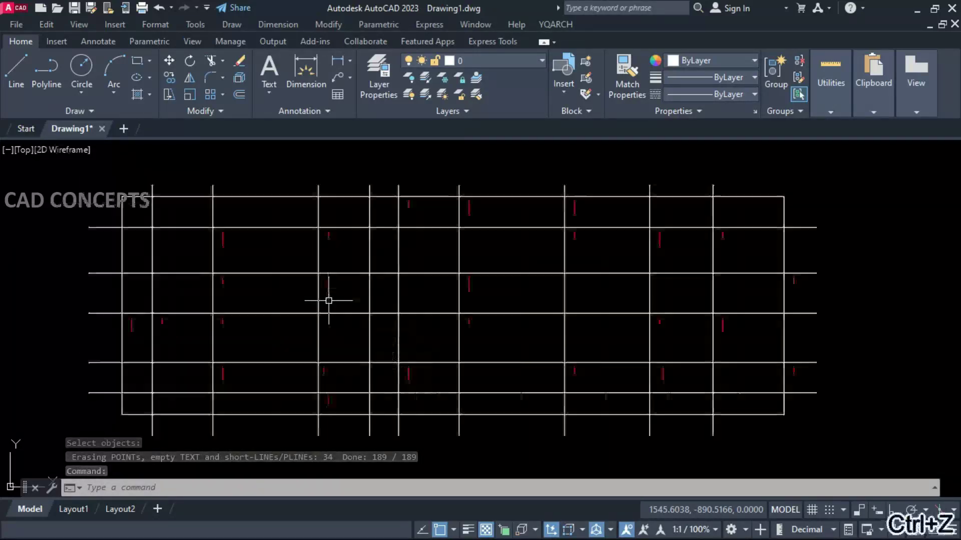
# - Stretch the upper ends of the nine vertical grid lines further above the rectangle
pyautogui.moveTo(300, 251); pyautogui.dragTo(300, 251, button='middle')
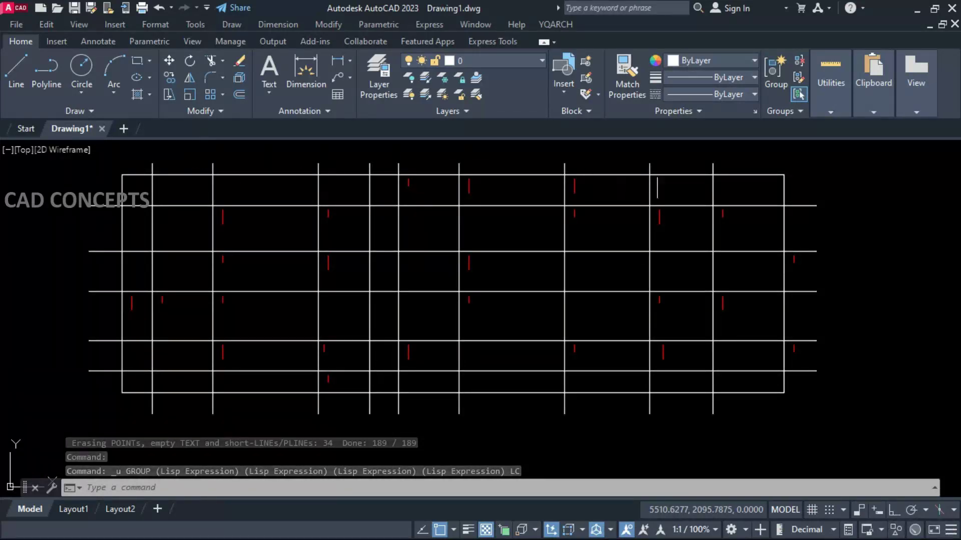
pyautogui.click(736, 163)
pyautogui.click(151, 163)
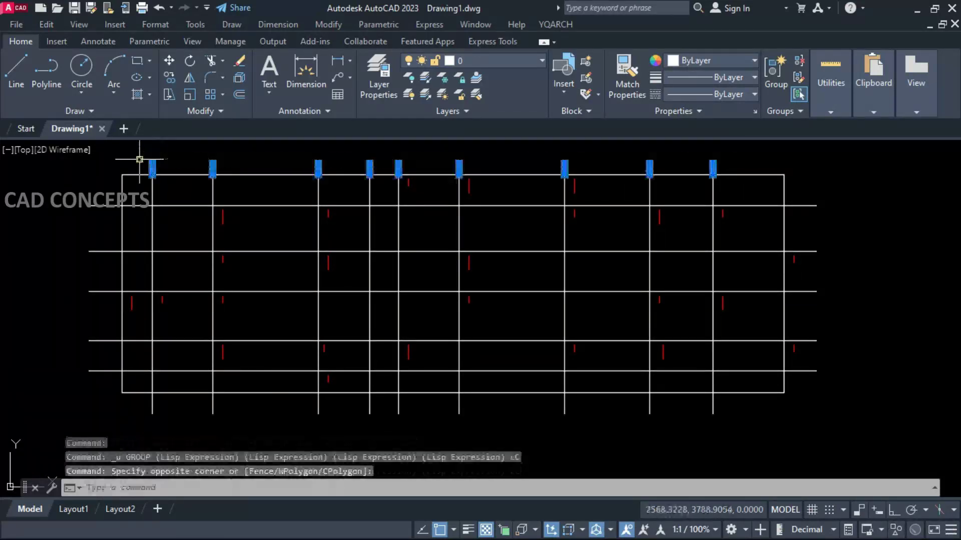
pyautogui.write('s')
pyautogui.press('Return')
pyautogui.click(123, 176)
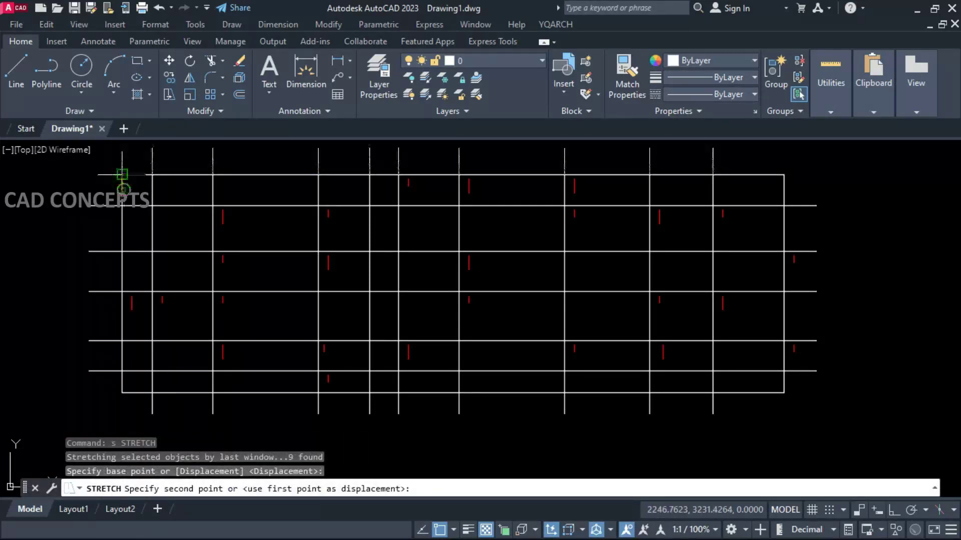
pyautogui.press('Return')
# - Run LC on the whole grid, taking the minimum length from the red line near the grid's upper-left area
pyautogui.write('lc')
pyautogui.press('Return')
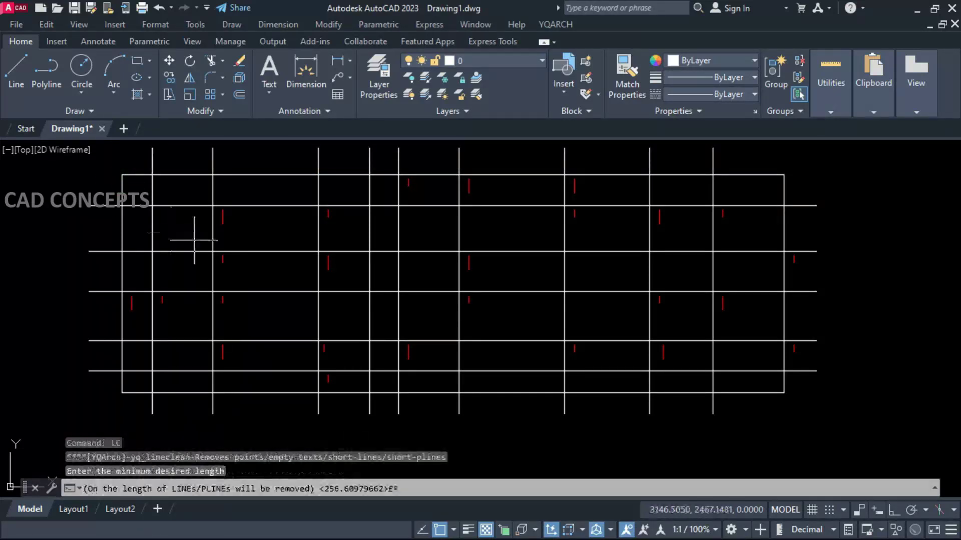
pyautogui.click(223, 223)
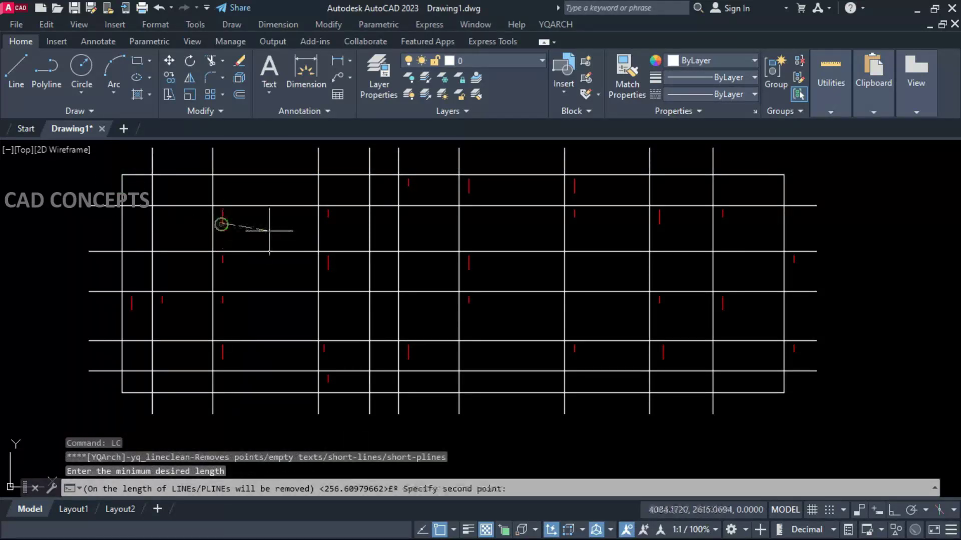
pyautogui.click(221, 209)
pyautogui.click(804, 161)
pyautogui.click(87, 408)
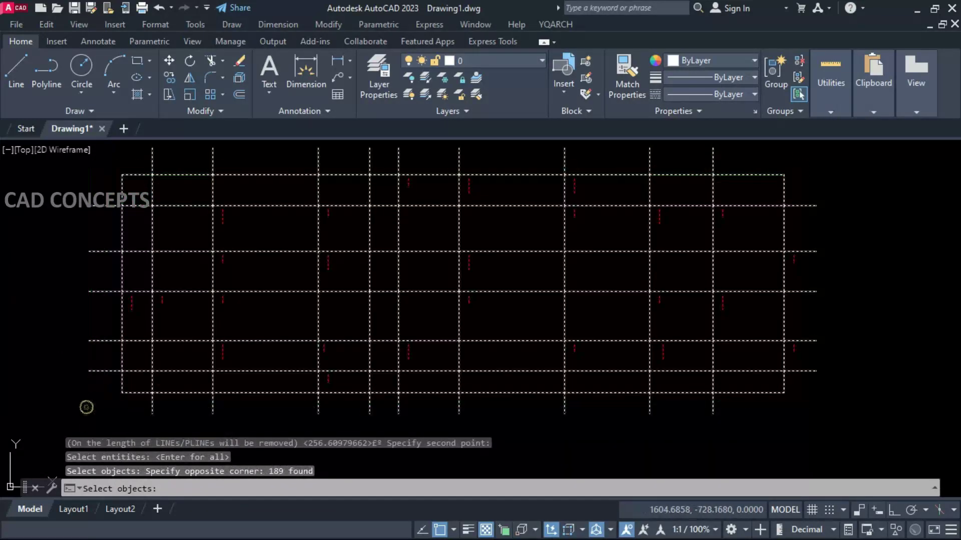
pyautogui.press('Return')
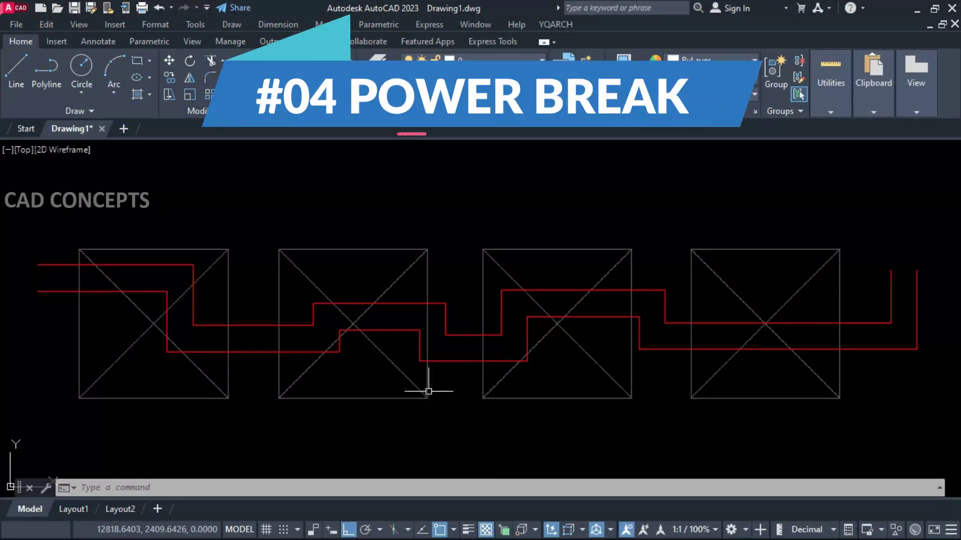
# - Run BDD using both red stepped polylines as the knives to break the crossed squares
pyautogui.moveTo(428, 392); pyautogui.dragTo(424, 388, button='middle')
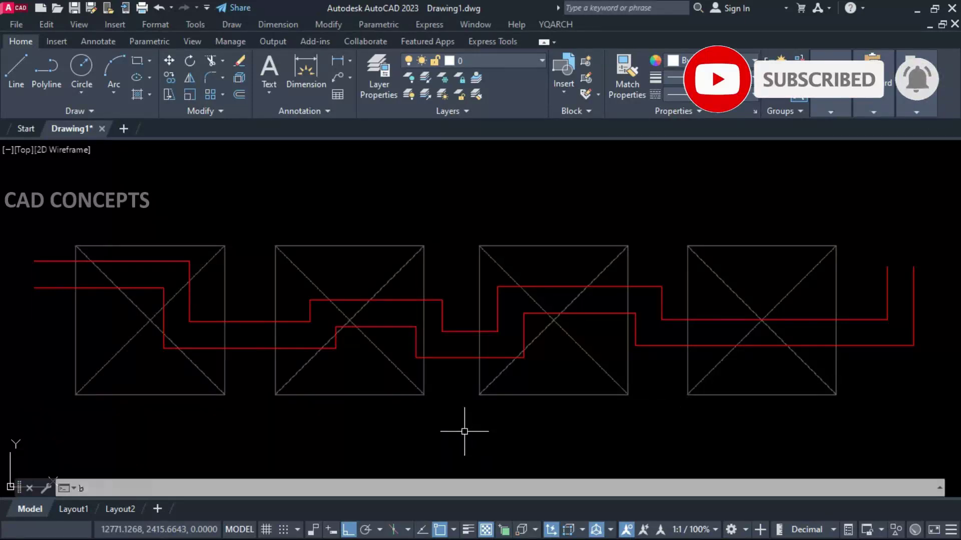
pyautogui.write('dd')
pyautogui.press('Return')
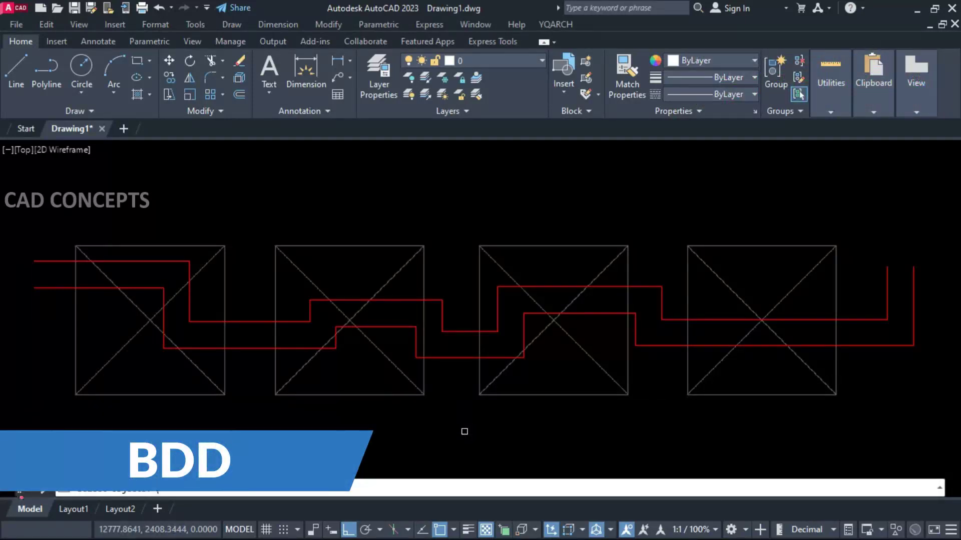
pyautogui.click(452, 359)
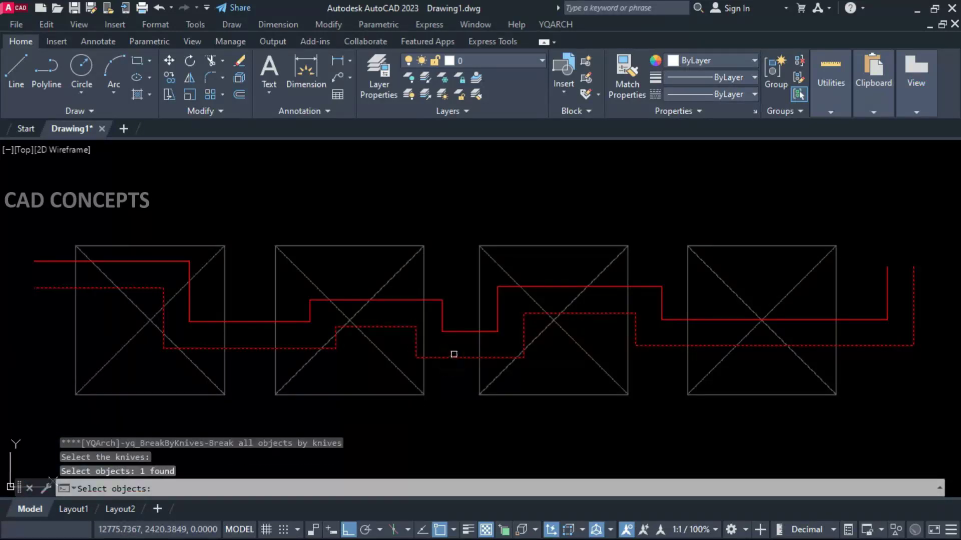
pyautogui.click(465, 331)
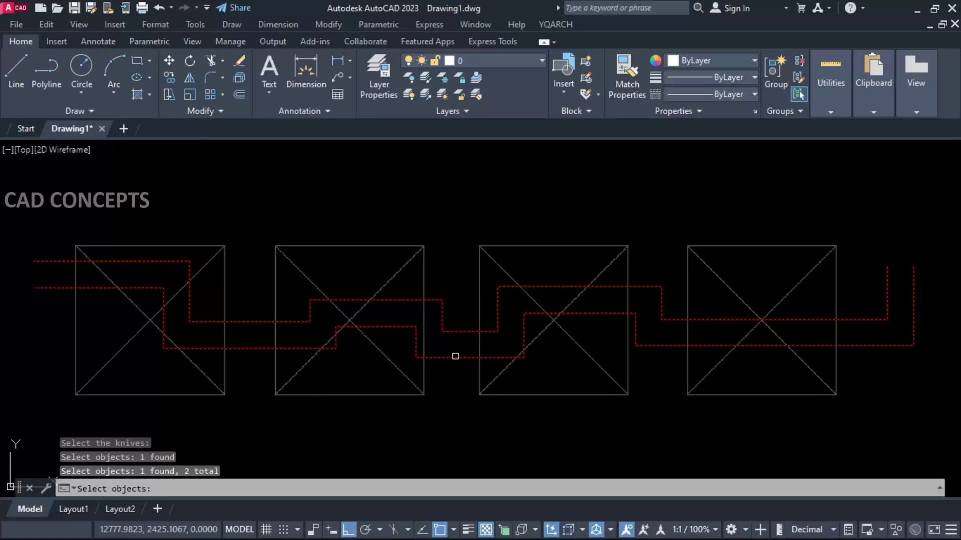
pyautogui.press('Return')
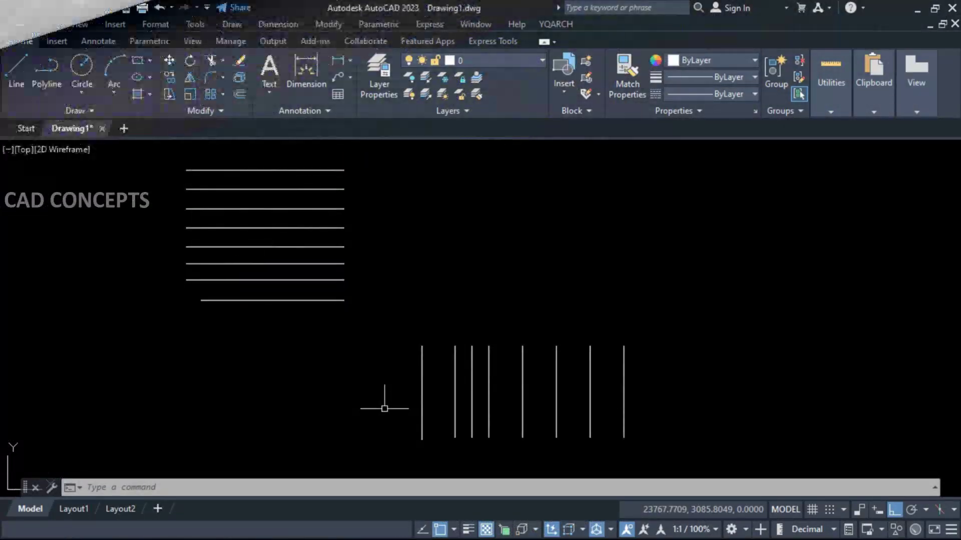
pyautogui.click(321, 165)
pyautogui.click(290, 379)
pyautogui.press('Escape')
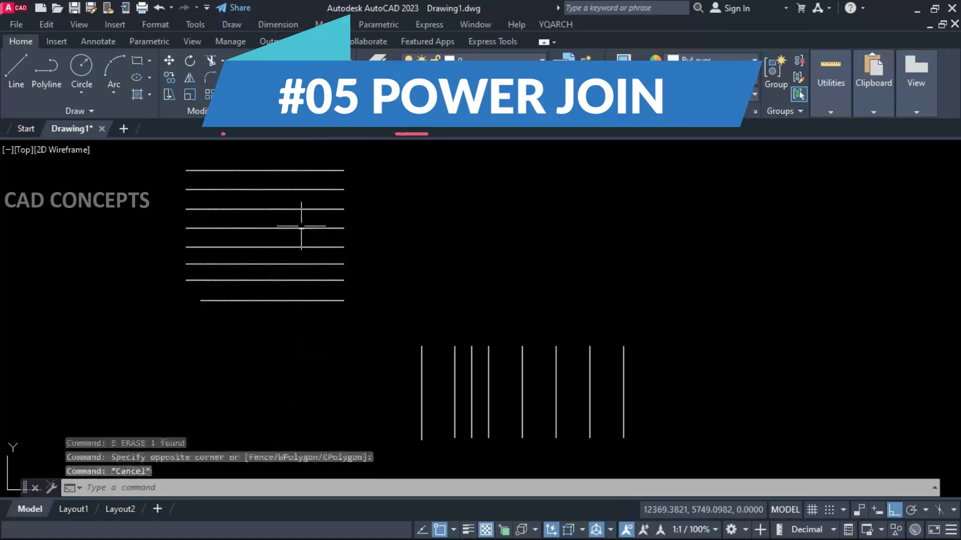
pyautogui.click(705, 403)
pyautogui.press('Escape')
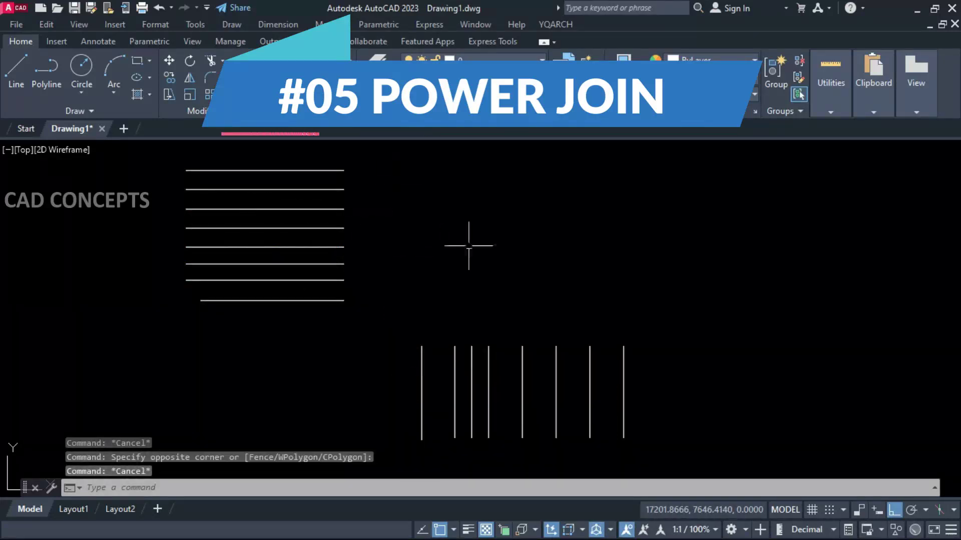
# - Try to join the group of horizontal lines to the group of vertical lines with JOIN
pyautogui.write('j')
pyautogui.press('Return')
pyautogui.click(697, 382)
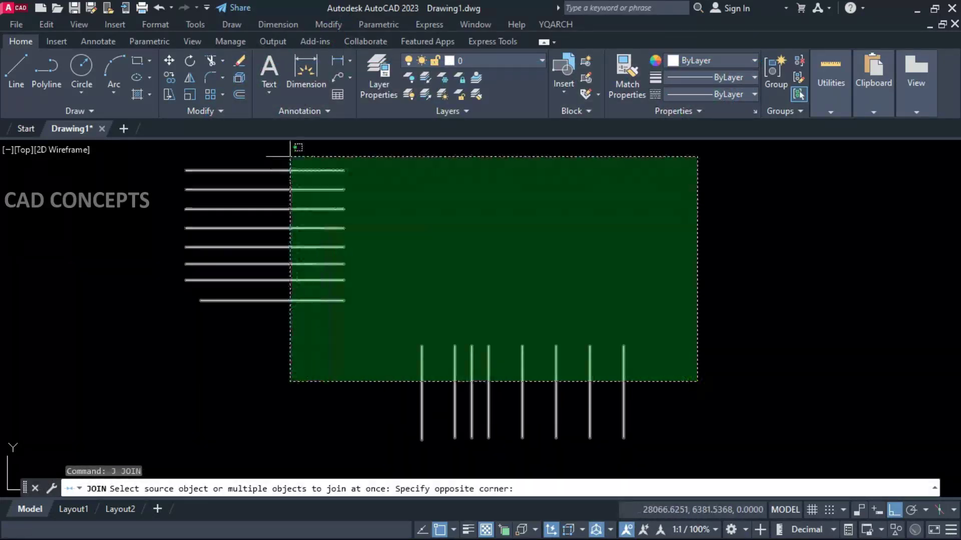
pyautogui.click(290, 157)
pyautogui.press('Return')
pyautogui.press('Escape')
pyautogui.press('Escape')
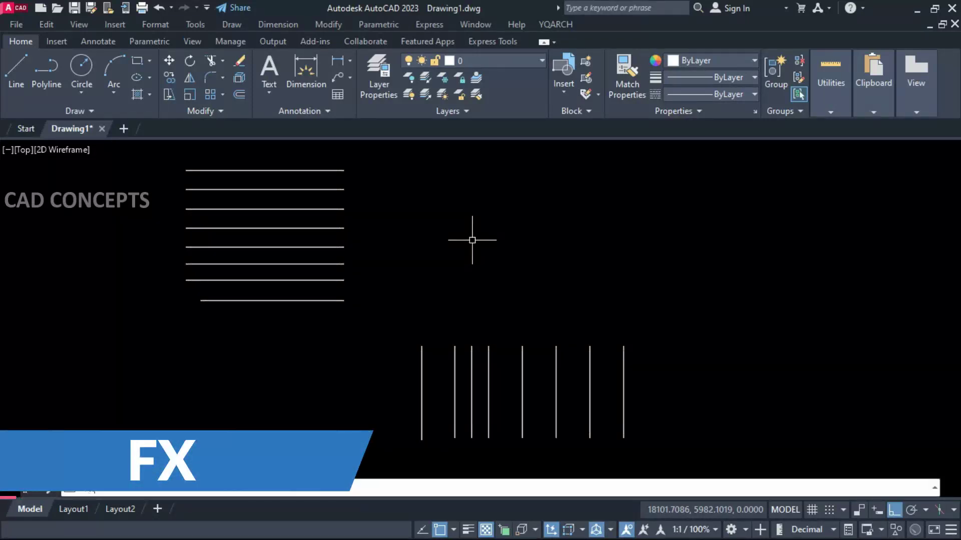
# - Fillet the horizontal and vertical line groups together with FX at a minimum radius of 5, then undo it
pyautogui.press('Return')
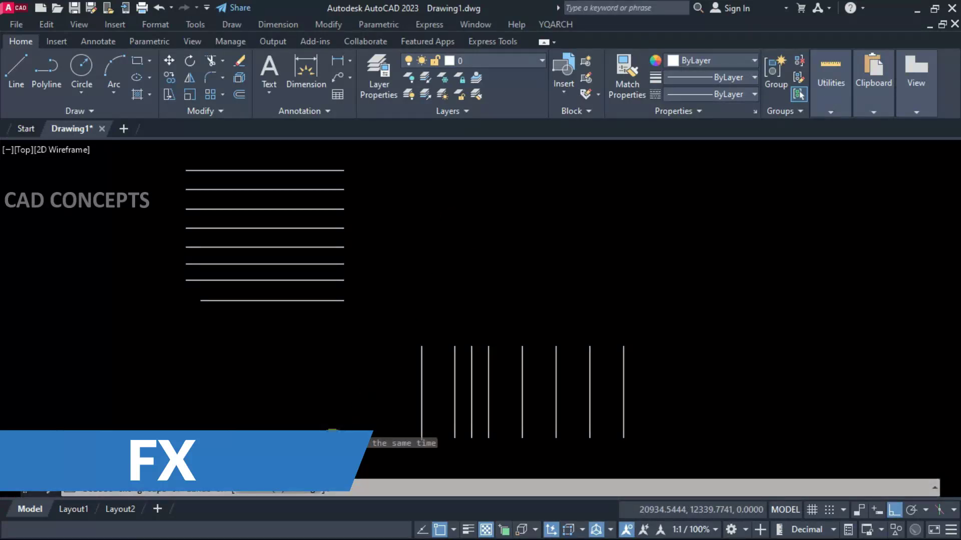
pyautogui.click(295, 489)
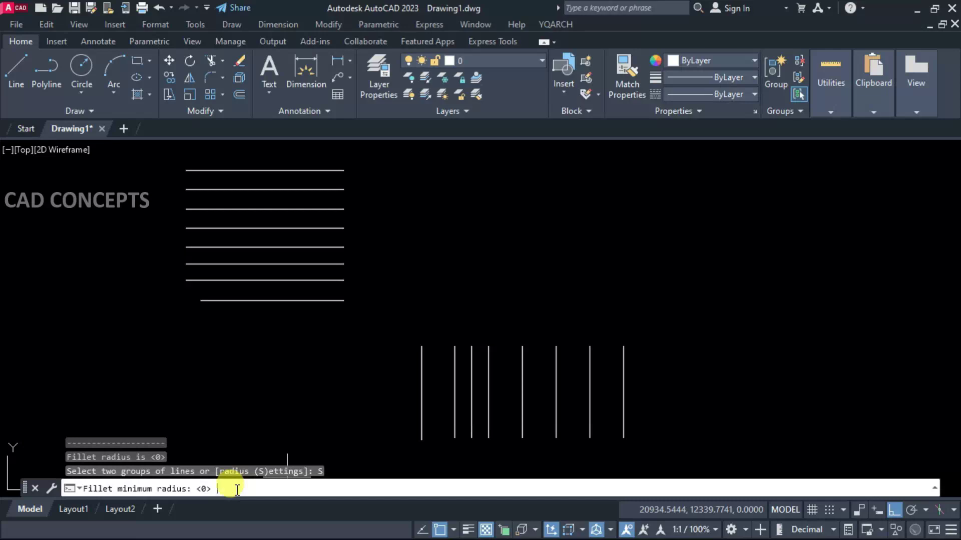
pyautogui.write('5')
pyautogui.press('Return')
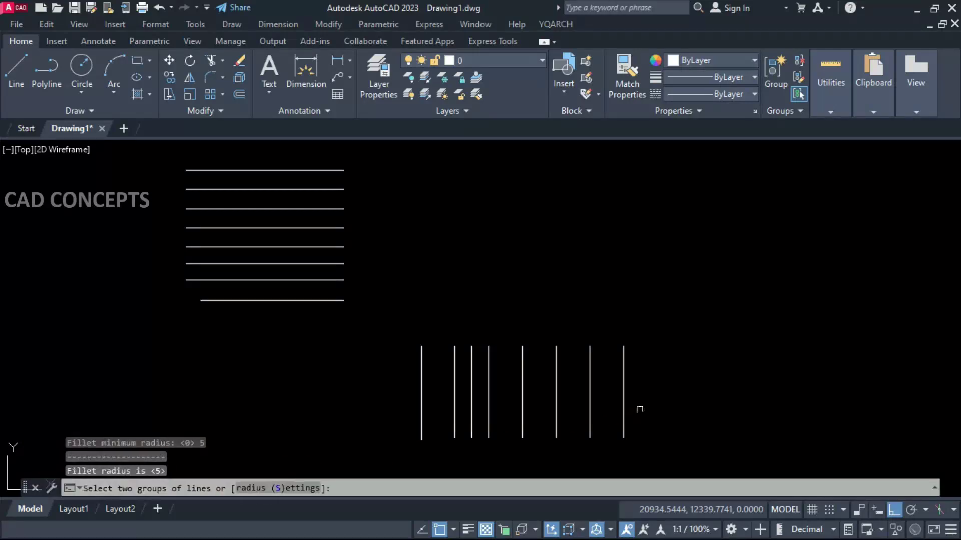
pyautogui.click(641, 407)
pyautogui.click(319, 167)
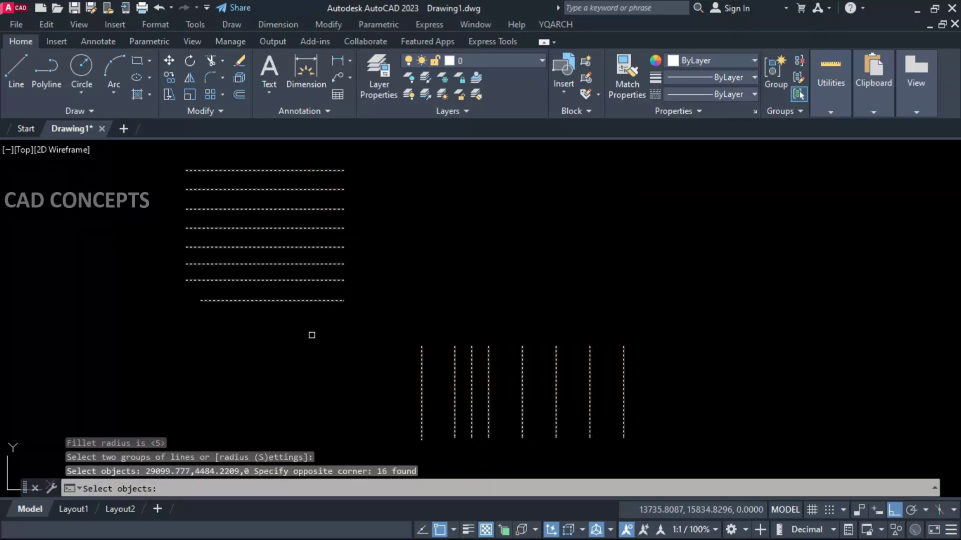
pyautogui.press('Return')
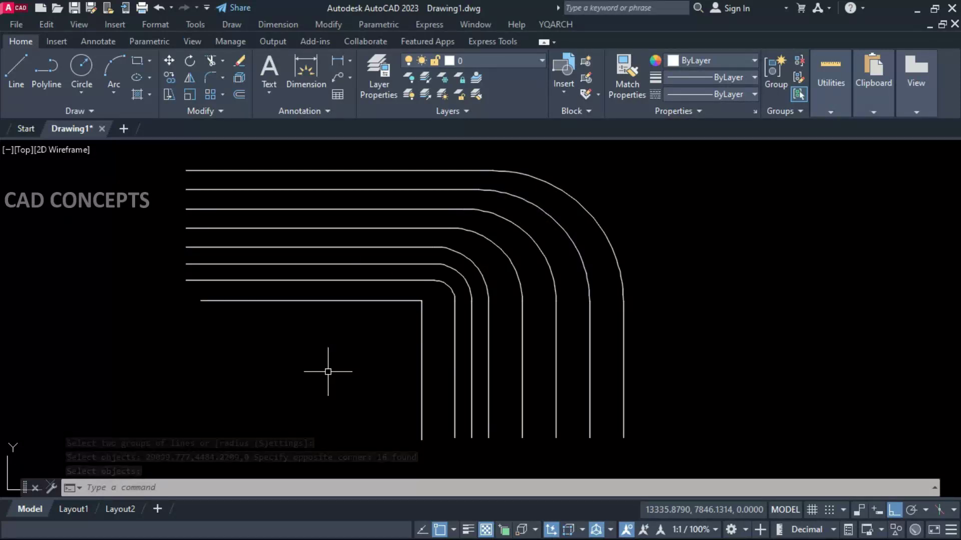
pyautogui.hotkey('ctrl', 'z')
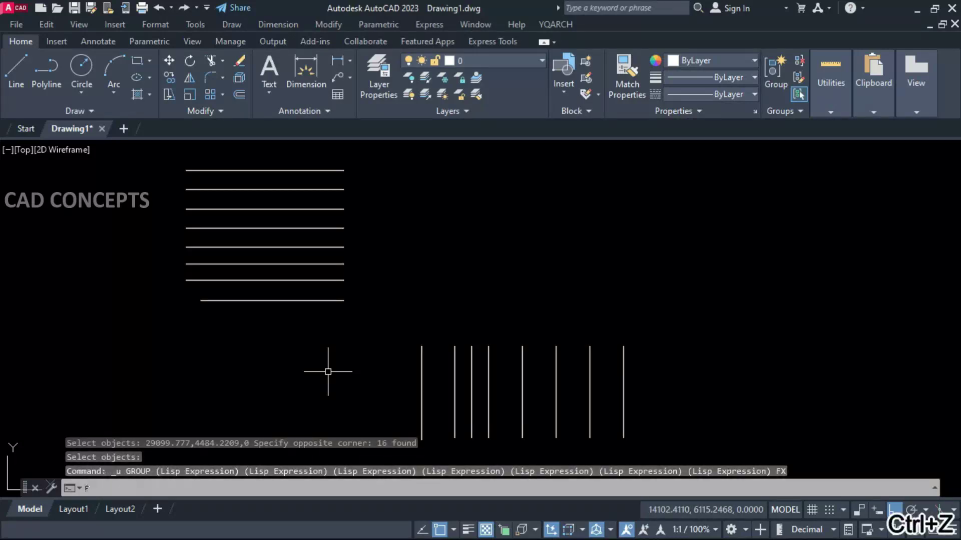
# - Join the horizontal and vertical line groups with FX at a fillet radius of 0
pyautogui.press('Return')
pyautogui.click(296, 487)
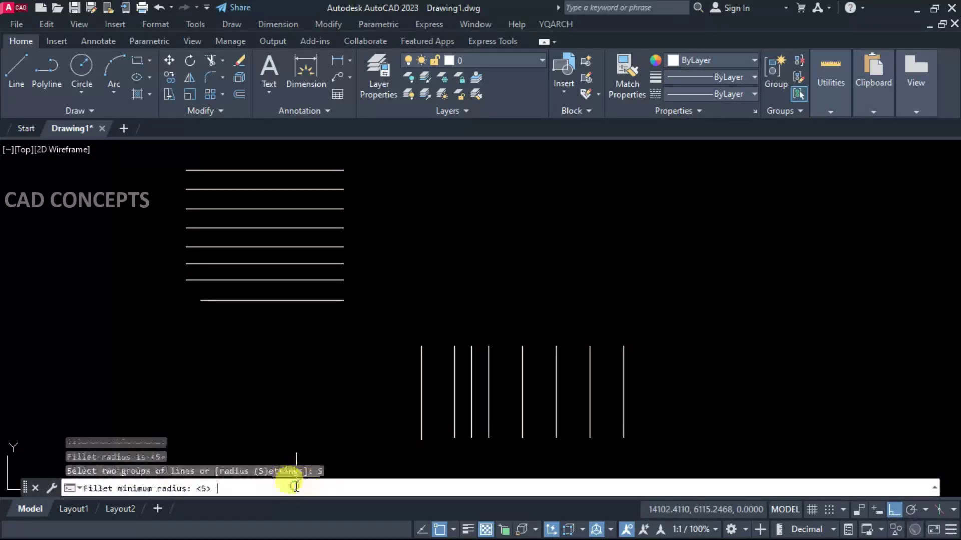
pyautogui.press('Return')
pyautogui.click(684, 400)
pyautogui.click(331, 170)
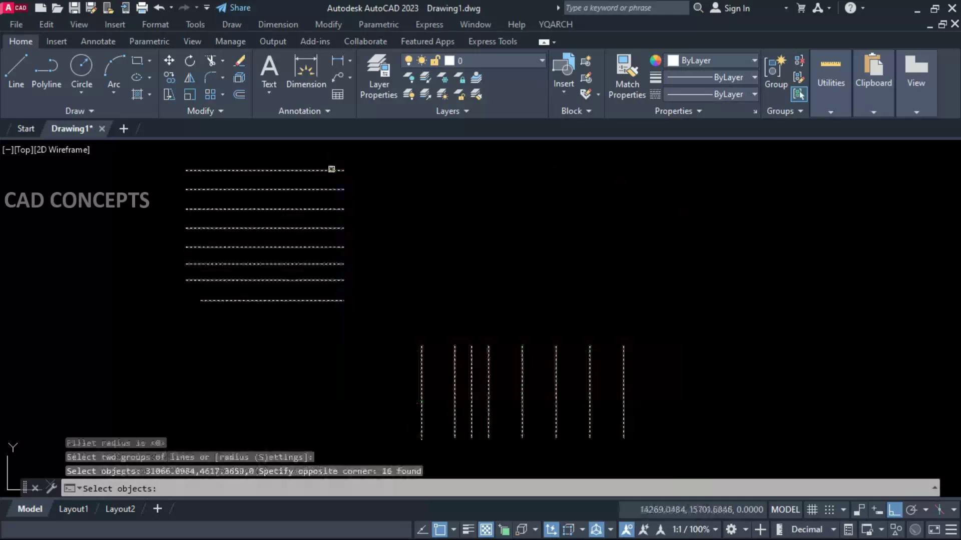
pyautogui.press('Return')
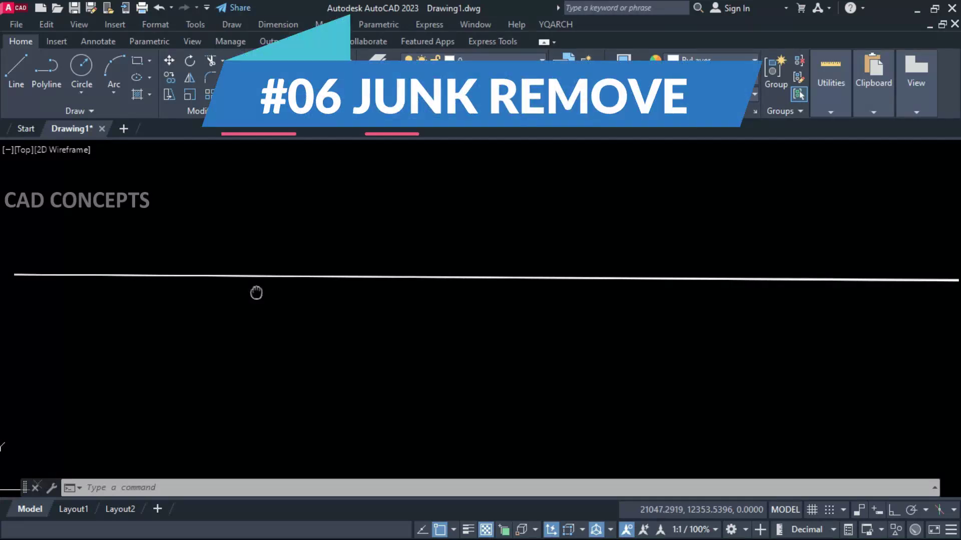
pyautogui.scroll(-2, 253, 289)
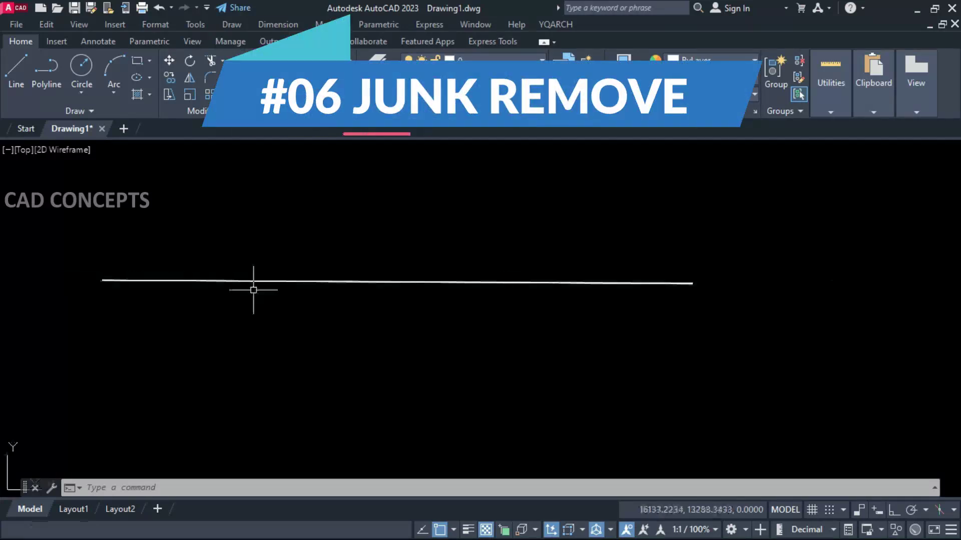
# - Eliminate overlapping duplicates among the five stacked lines with RD, spanning the lines for the maximum offset and accepting a 0.1 degree maximum angle
pyautogui.scroll(8, 686, 275)
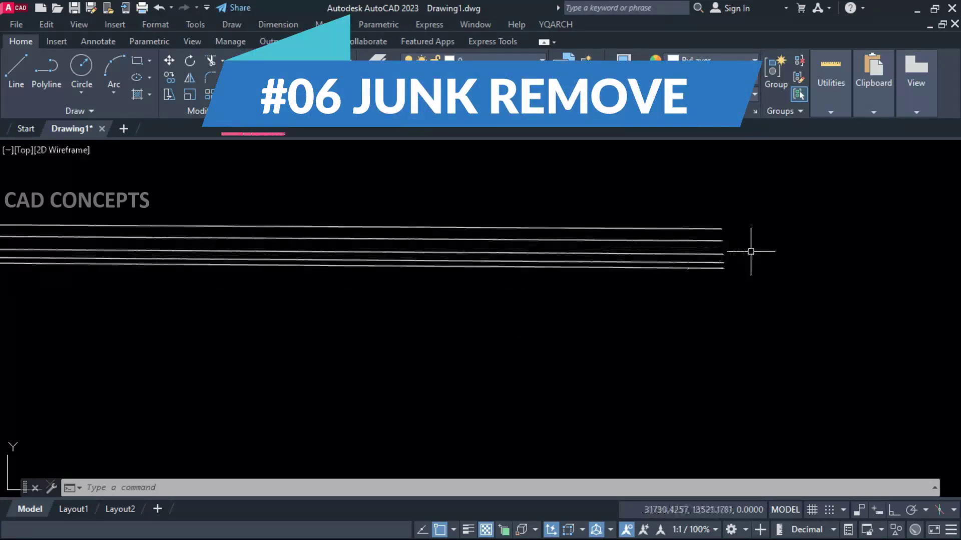
pyautogui.scroll(-6, 677, 253)
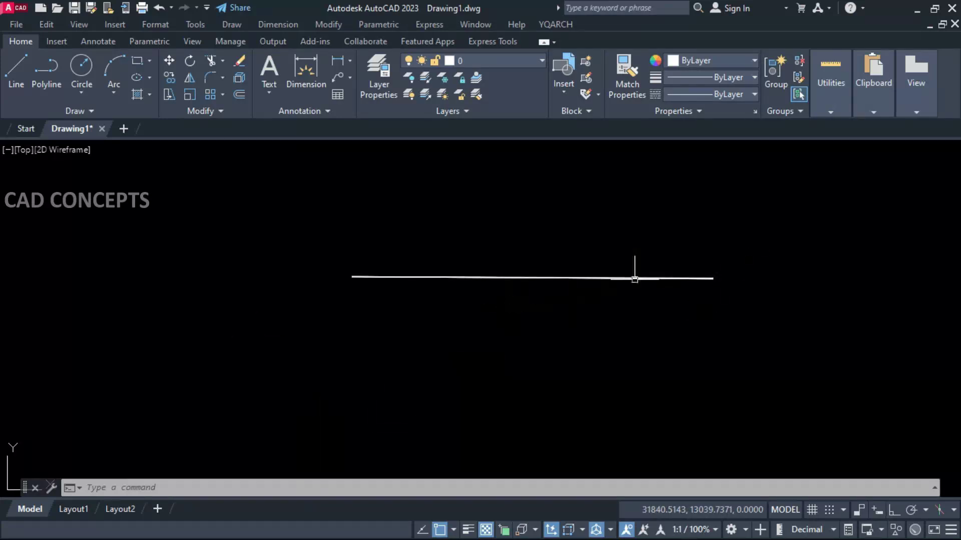
pyautogui.scroll(8, 729, 283)
pyautogui.moveTo(817, 295); pyautogui.dragTo(754, 345, button='middle')
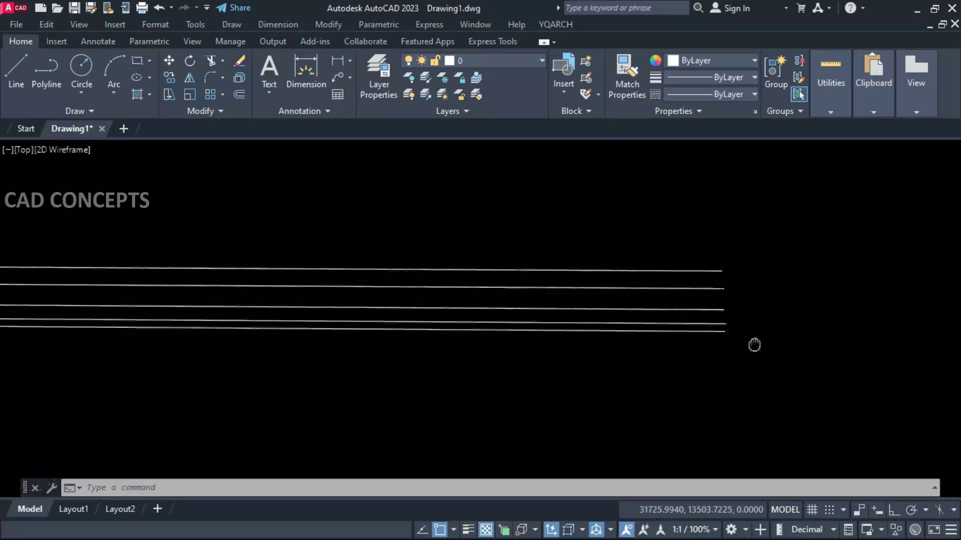
pyautogui.scroll(4, 720, 315)
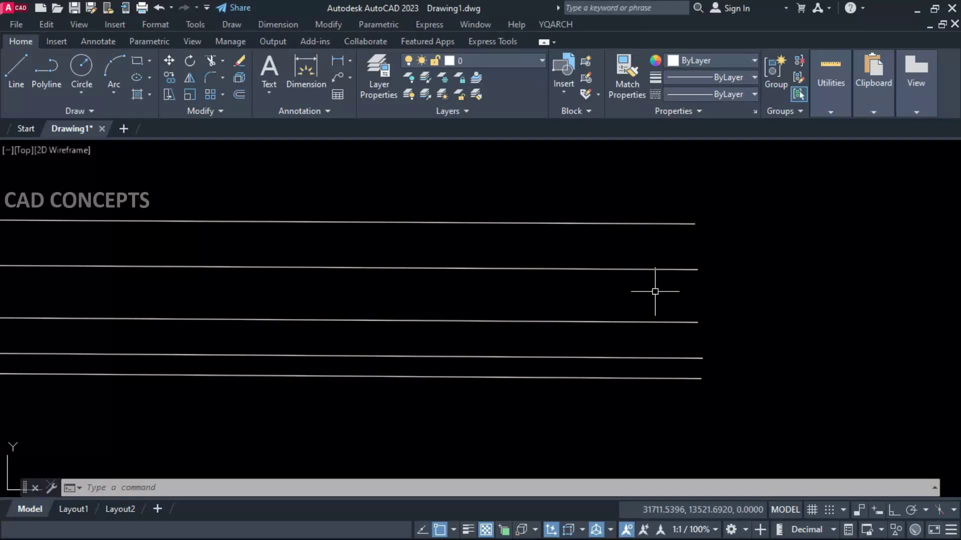
pyautogui.write('RD')
pyautogui.press('Return')
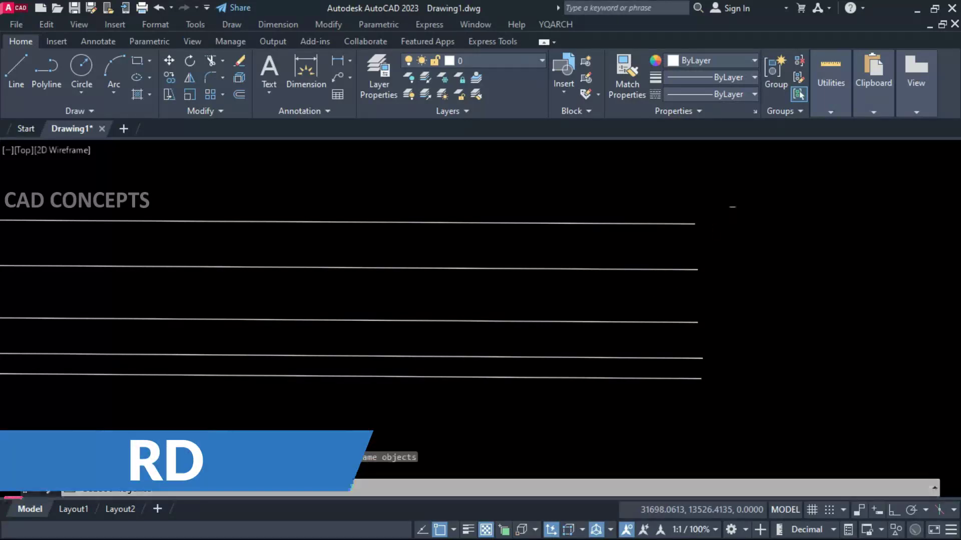
pyautogui.click(739, 190)
pyautogui.click(636, 417)
pyautogui.press('Return')
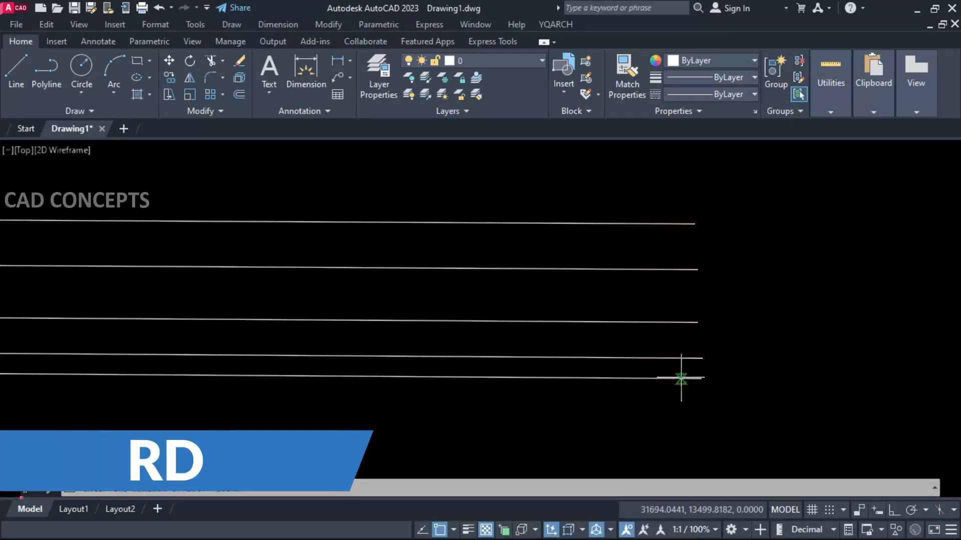
pyautogui.click(681, 378)
pyautogui.click(683, 204)
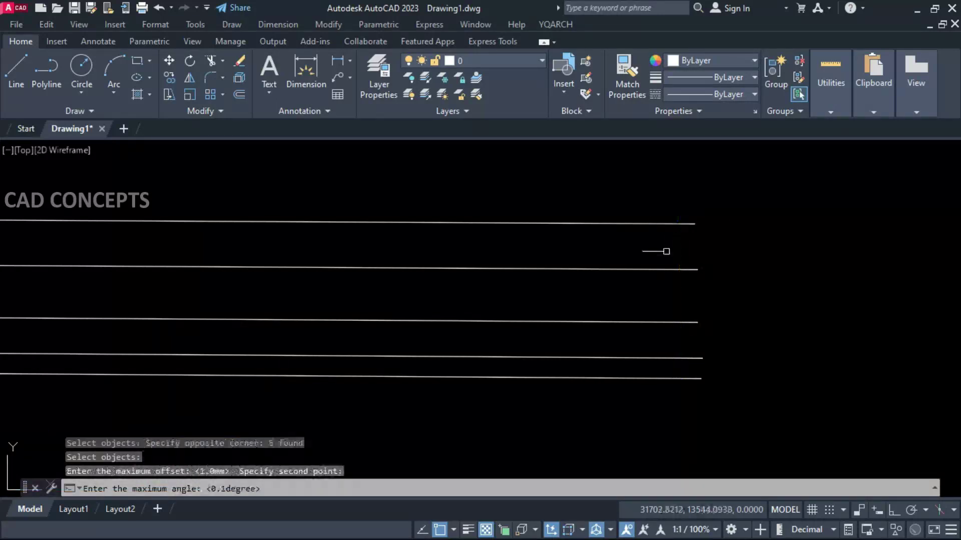
pyautogui.press('Return')
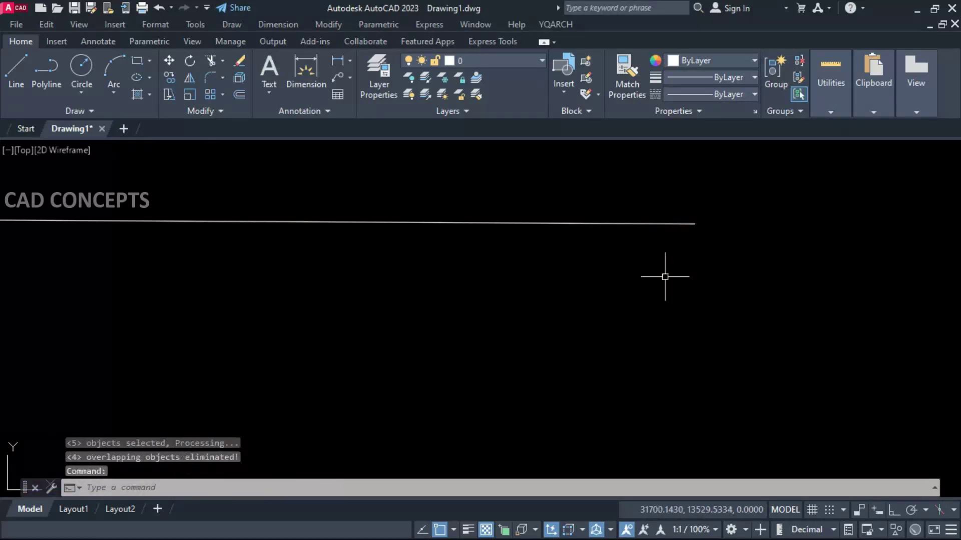
# - Inspect the line left by RD and undo the duplicate removal to bring back the five stacked lines
pyautogui.scroll(-5, 714, 283)
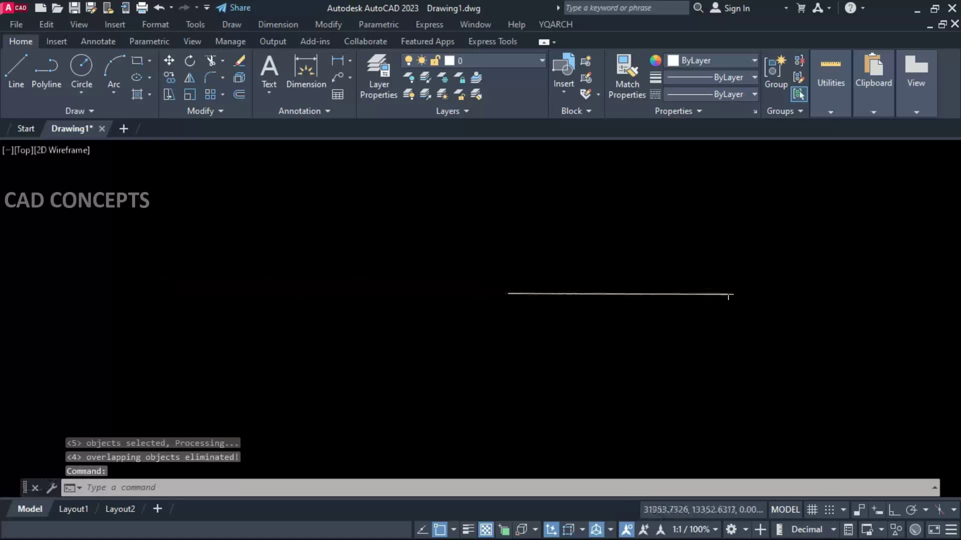
pyautogui.scroll(3, 714, 298)
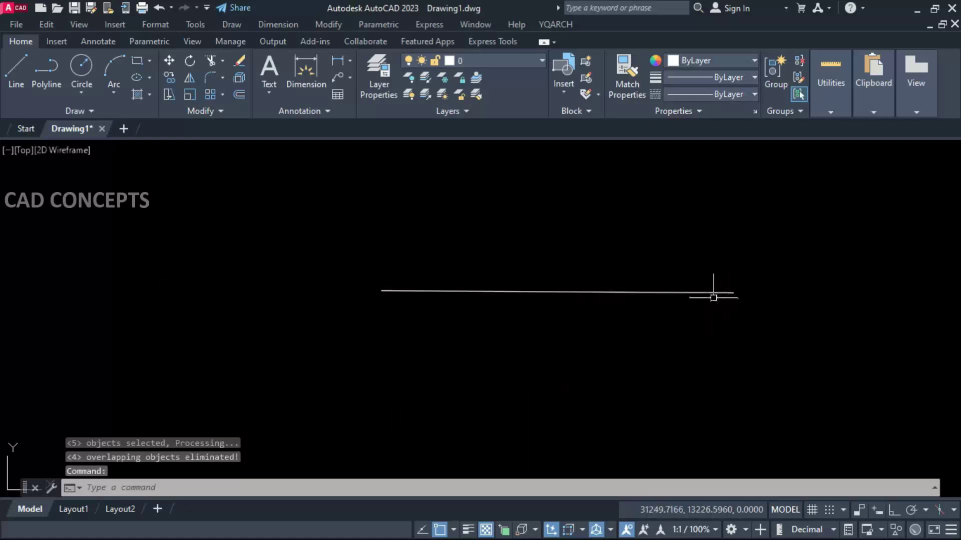
pyautogui.click(620, 291)
pyautogui.press('Escape')
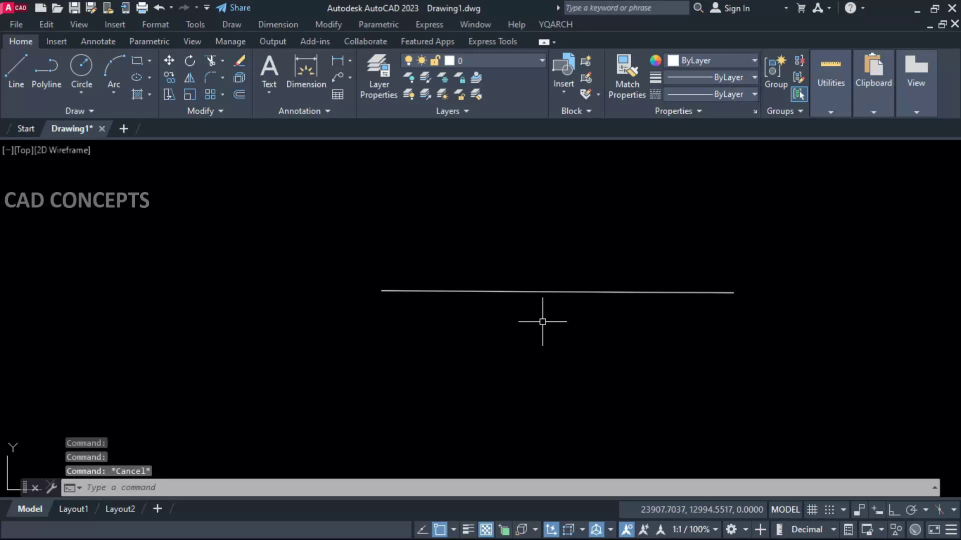
pyautogui.hotkey('ctrl', 'z')
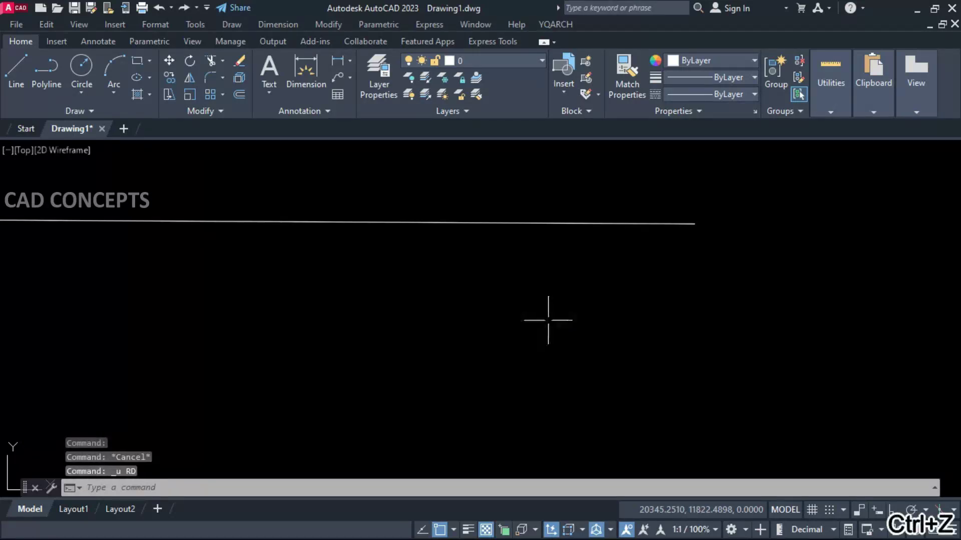
pyautogui.hotkey('ctrl', 'z')
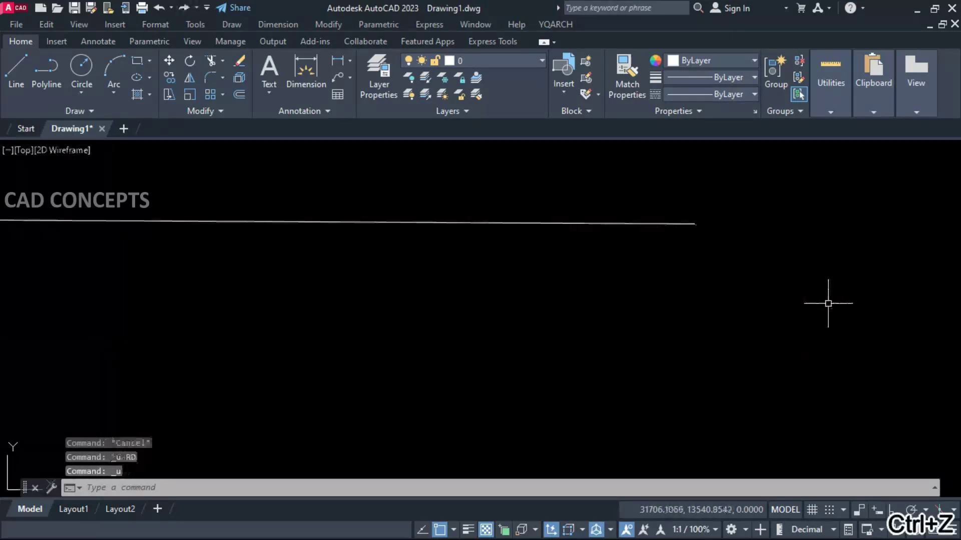
pyautogui.hotkey('ctrl', 'z')
# - Copy the five stacked lines to six staggered locations above the original set
pyautogui.click(729, 211)
pyautogui.click(563, 450)
pyautogui.write('c')
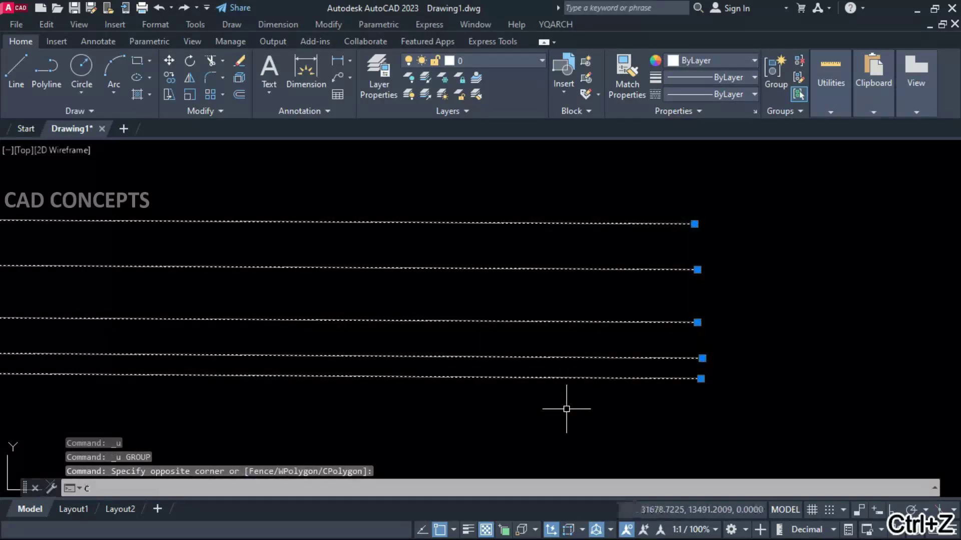
pyautogui.write('o')
pyautogui.press('Return')
pyautogui.scroll(-6, 567, 400)
pyautogui.click(564, 394)
pyautogui.scroll(-2, 592, 408)
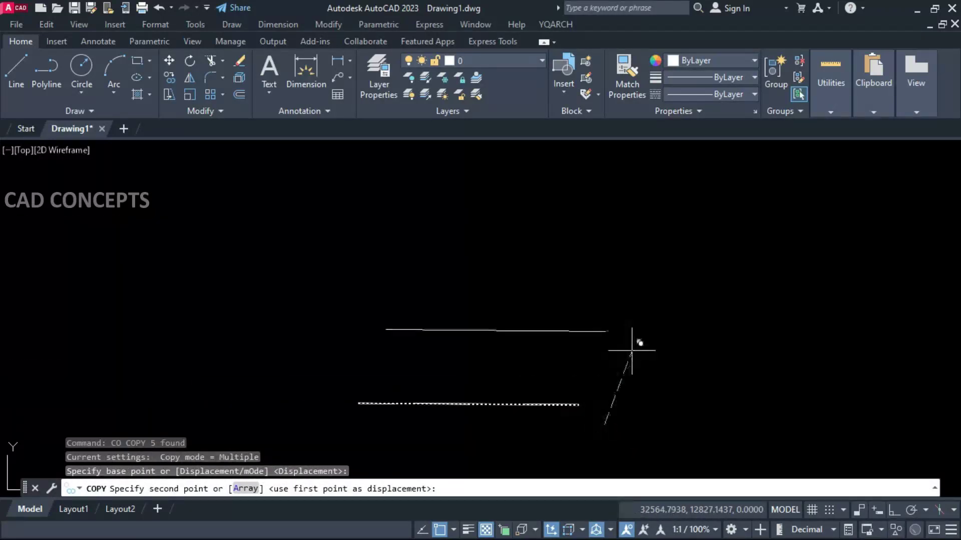
pyautogui.click(613, 358)
pyautogui.click(613, 321)
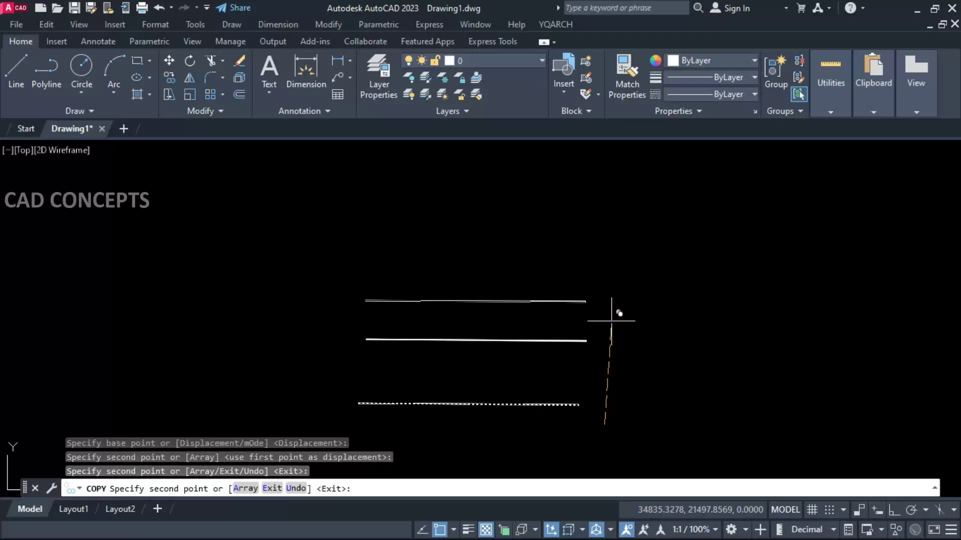
pyautogui.click(623, 252)
pyautogui.click(649, 189)
pyautogui.click(677, 217)
pyautogui.click(694, 289)
pyautogui.press('Escape')
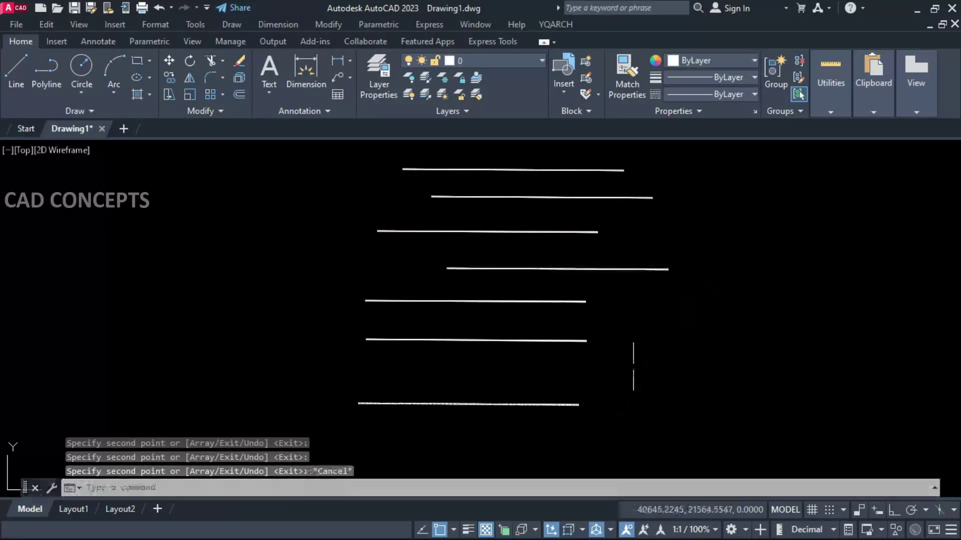
pyautogui.write('rd')
pyautogui.press('Return')
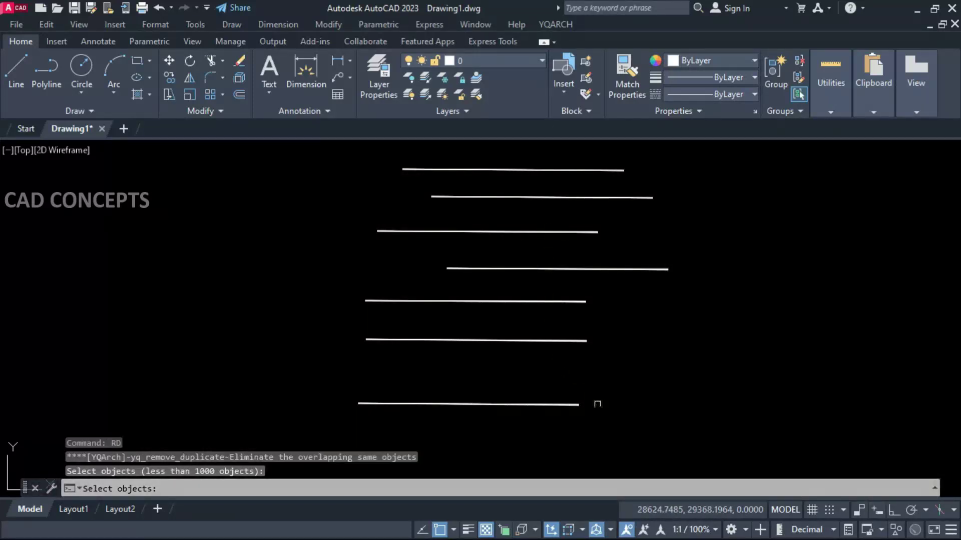
pyautogui.click(610, 382)
pyautogui.click(357, 478)
pyautogui.press('Return')
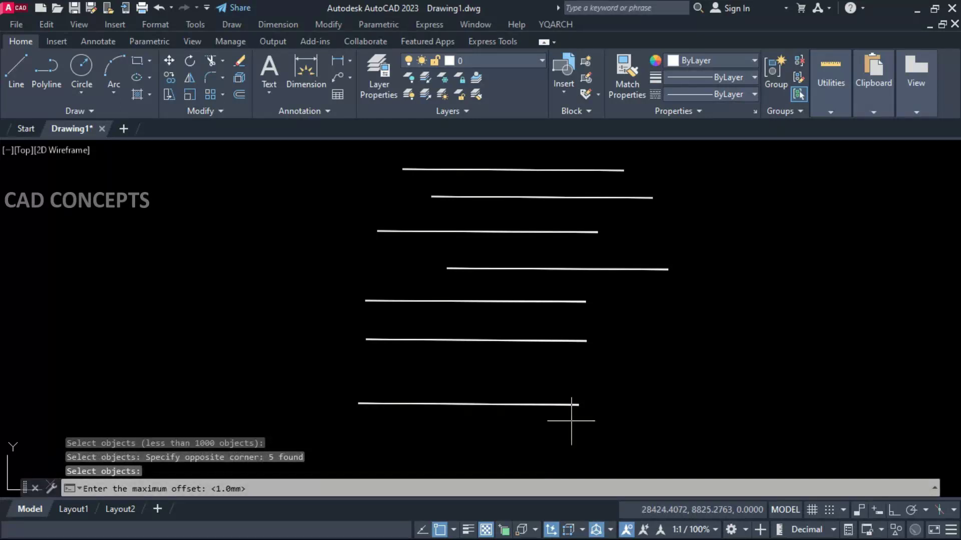
pyautogui.press('Escape')
# - Run RD on all seven line groups, picking a maximum offset across one group's five lines and accepting a 0.1 degree maximum angle
pyautogui.write('R')
pyautogui.write('D')
pyautogui.press('Return')
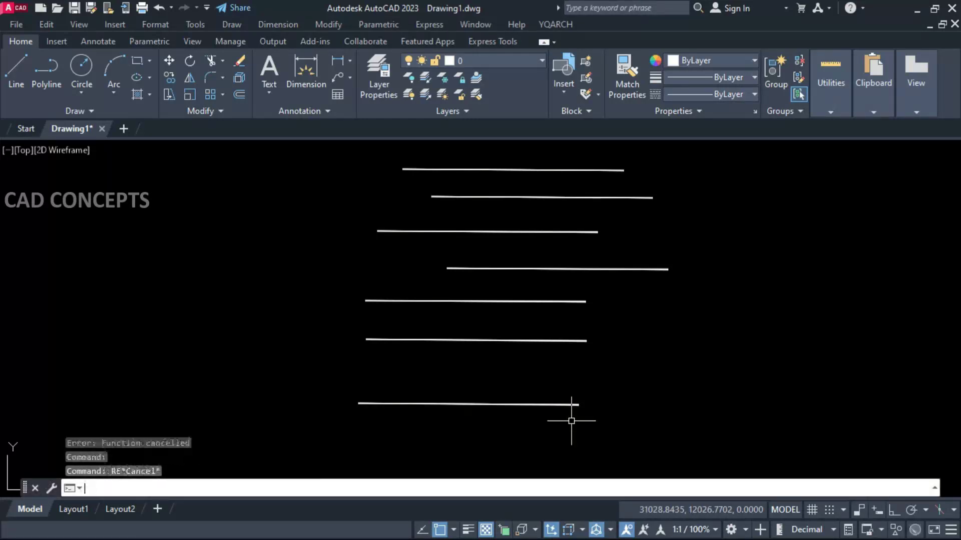
pyautogui.click(723, 420)
pyautogui.click(541, 153)
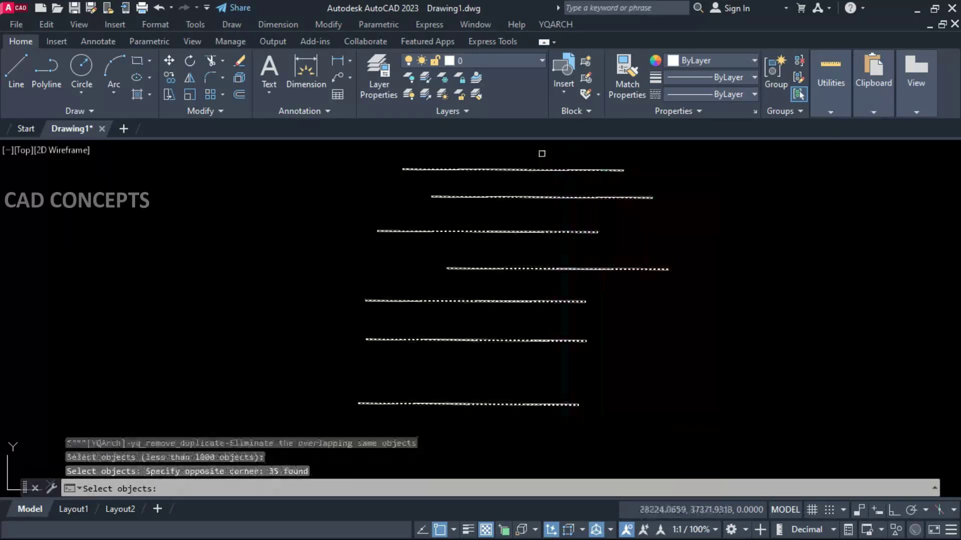
pyautogui.press('Return')
pyautogui.scroll(-5, 569, 401)
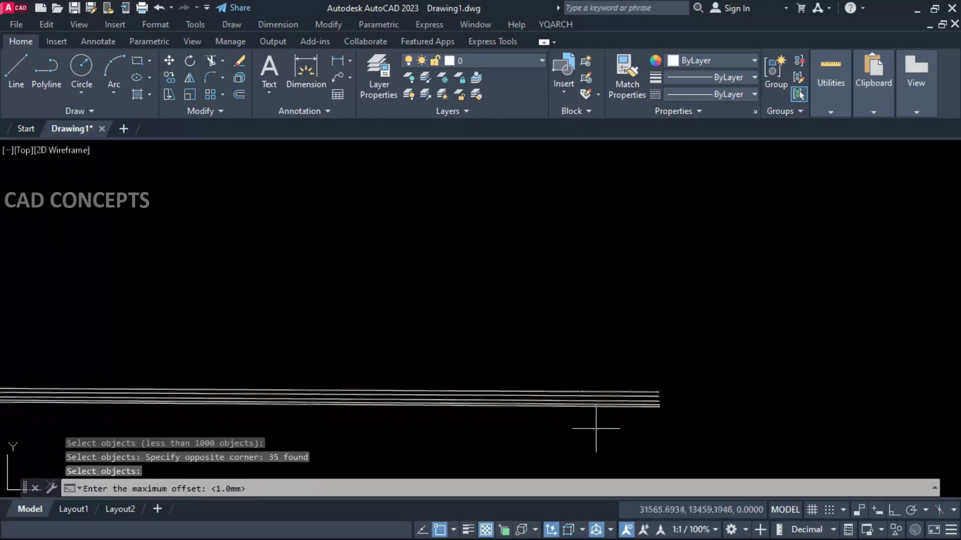
pyautogui.click(614, 383)
pyautogui.click(612, 330)
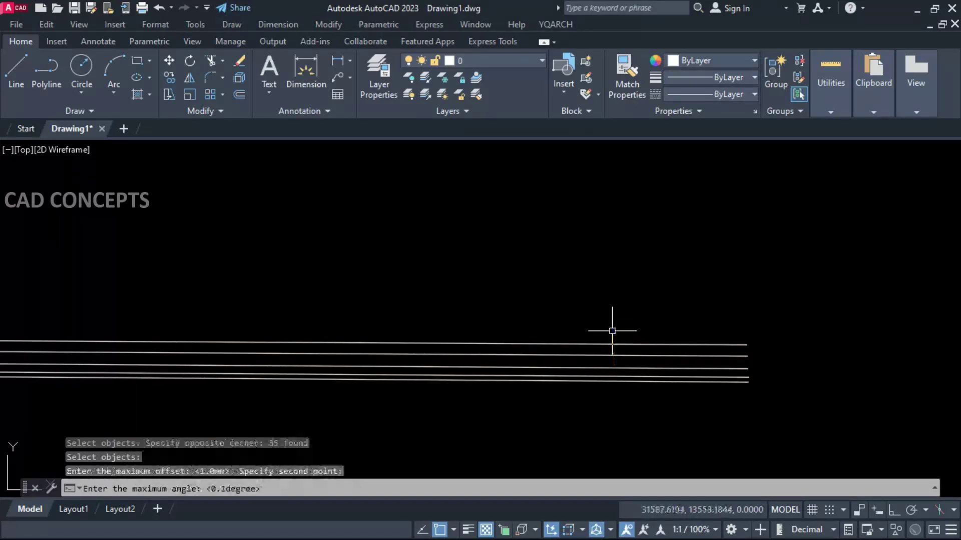
pyautogui.scroll(-5, 527, 375)
pyautogui.scroll(-4, 524, 395)
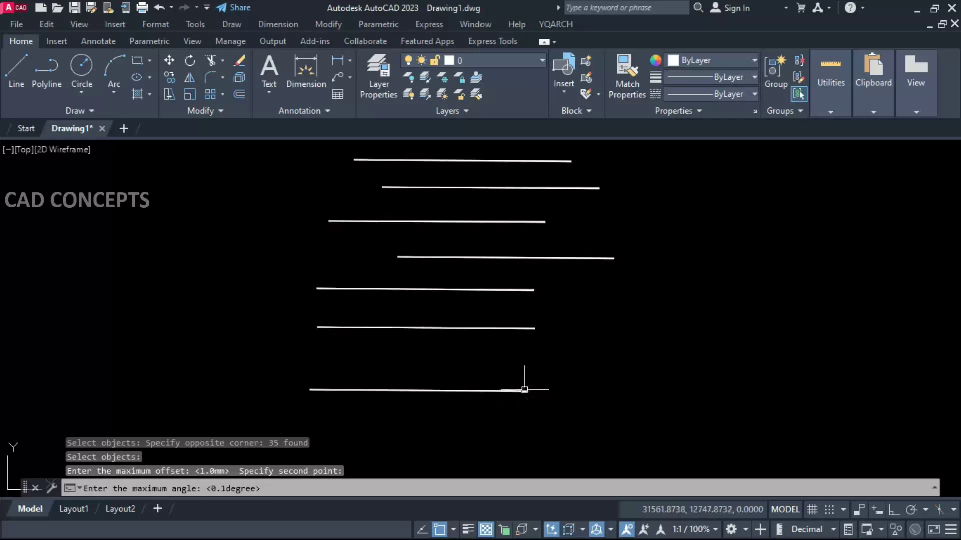
pyautogui.press('Return')
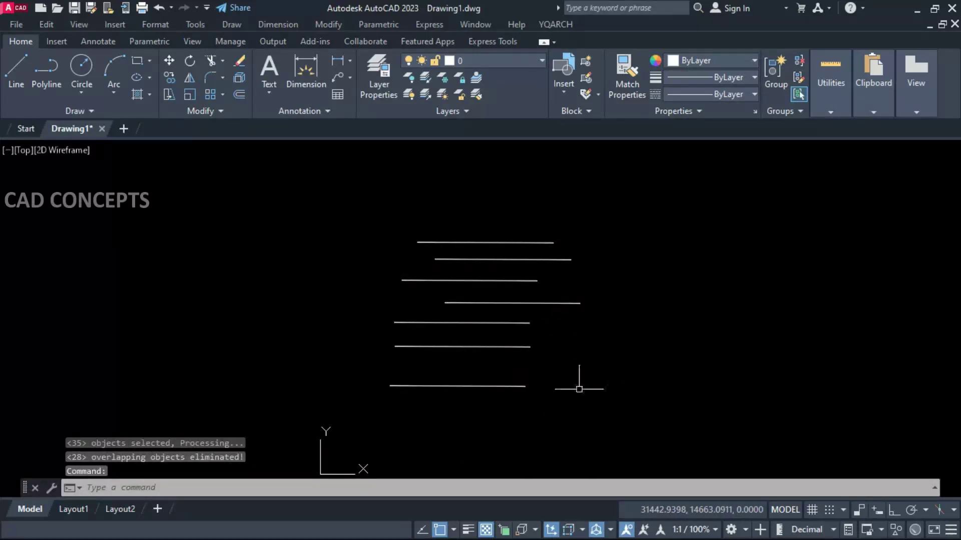
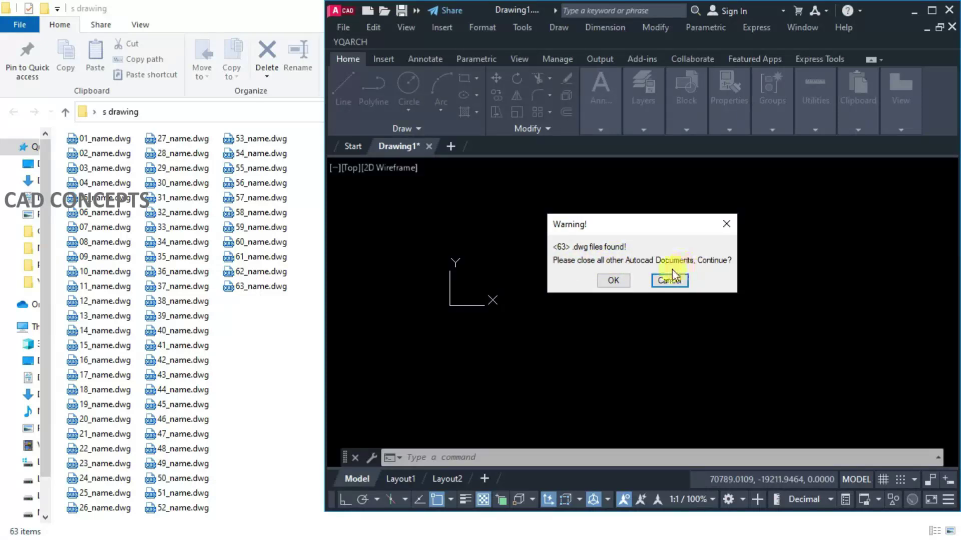
# - Confirm the PUF purge of all .dwg files in the s drawing folder and maximize the AutoCAD window
pyautogui.click(614, 281)
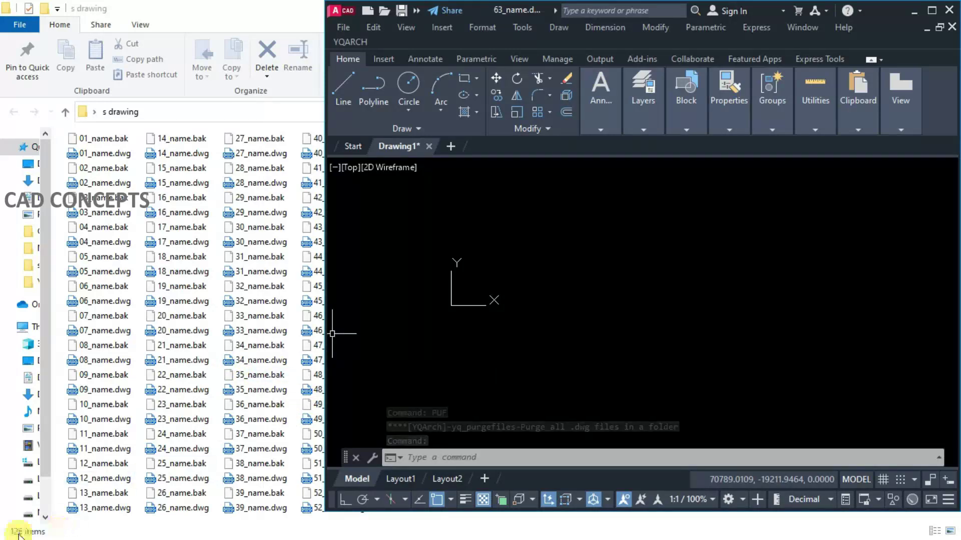
pyautogui.click(279, 365)
pyautogui.press('super+Up')
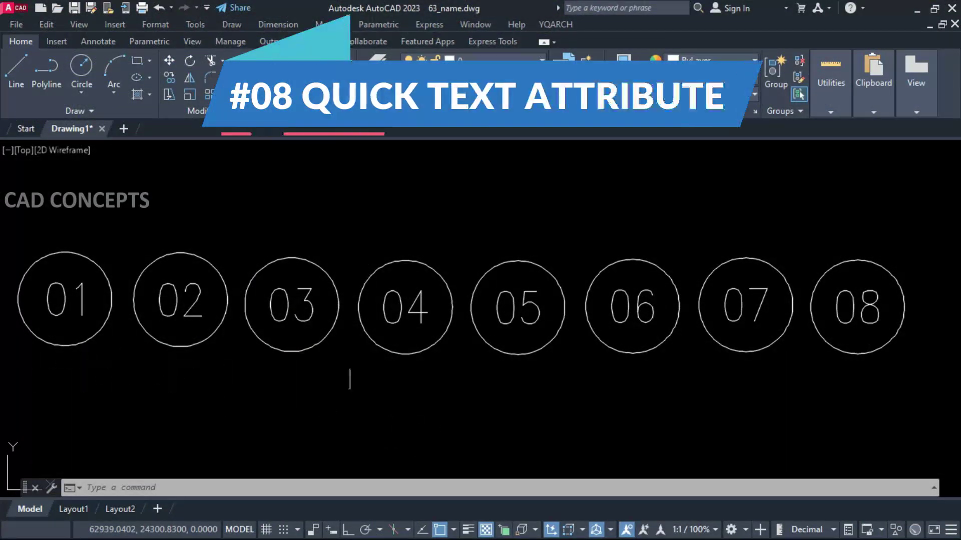
# - Examine the attribute definitions of the numbers 01, 02 and 04 inside their circles without changing them
pyautogui.click(7, 239)
pyautogui.click(923, 403)
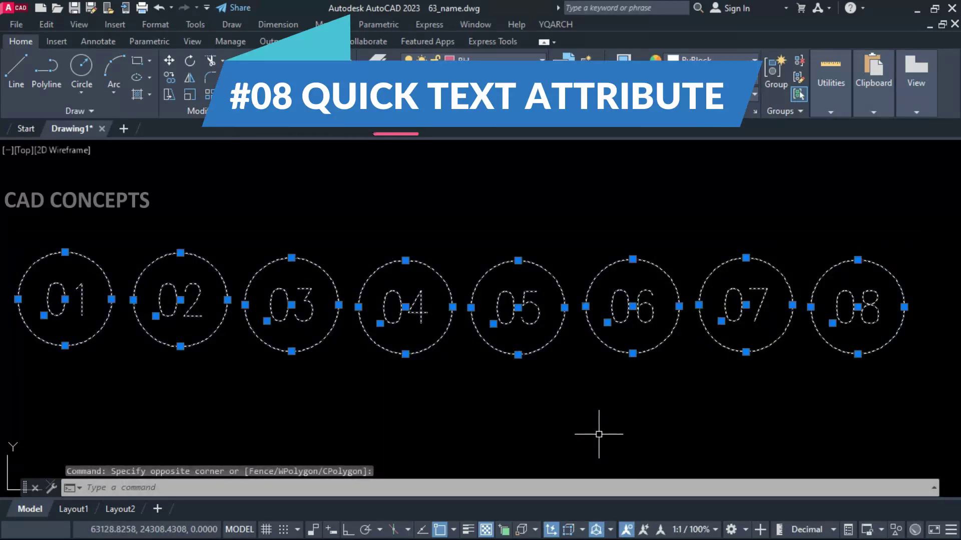
pyautogui.press('Escape')
pyautogui.press('Escape')
pyautogui.doubleClick(81, 310)
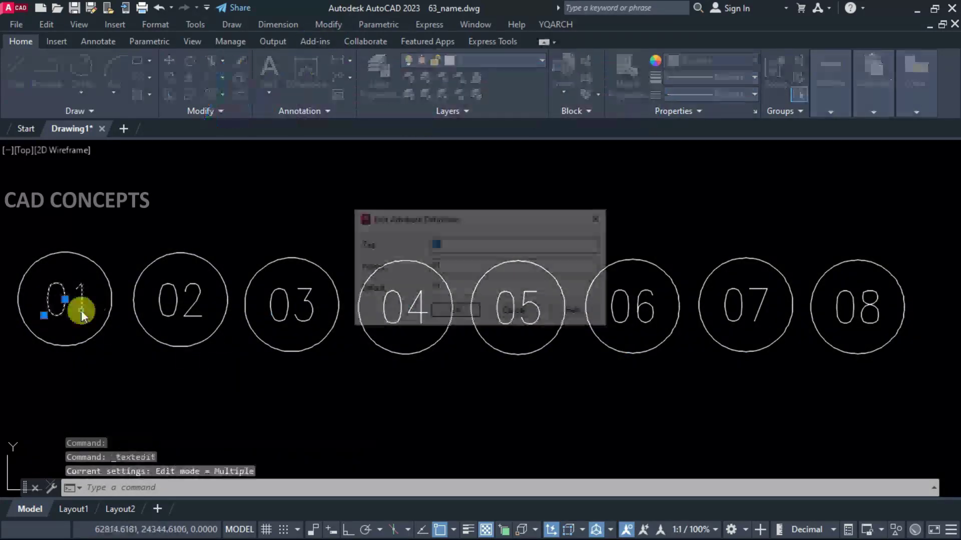
pyautogui.press('Escape')
pyautogui.press('Escape')
pyautogui.click(192, 306)
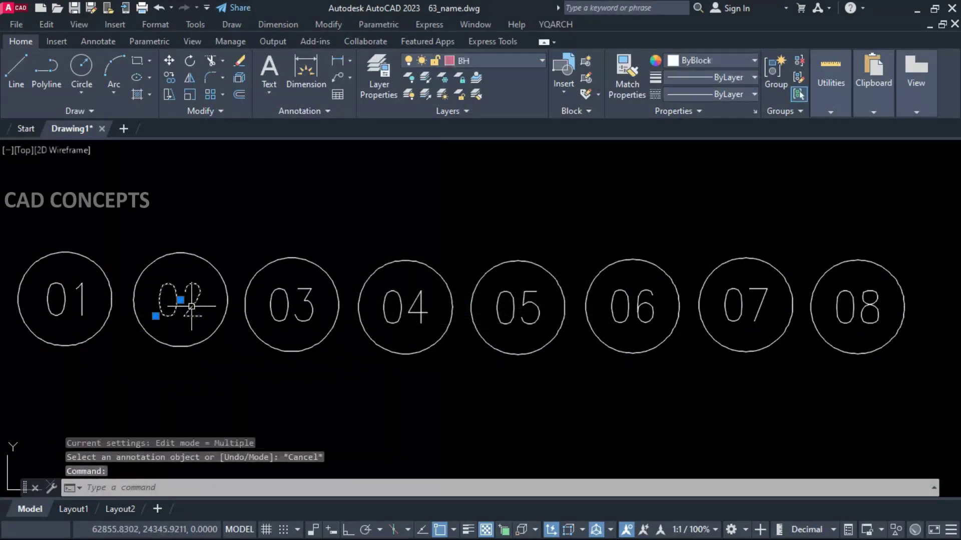
pyautogui.doubleClick(190, 311)
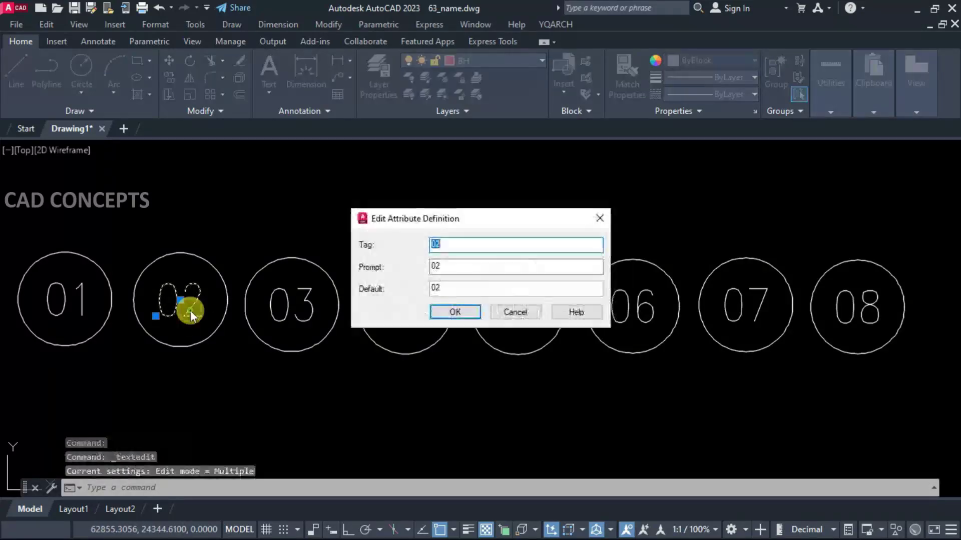
pyautogui.press('Escape')
pyautogui.press('Escape')
pyautogui.click(81, 311)
pyautogui.doubleClick(80, 311)
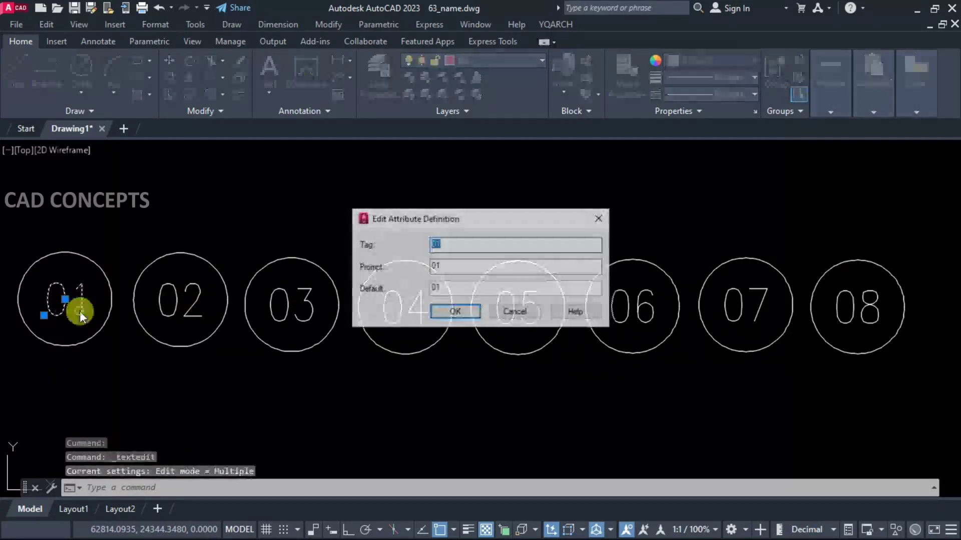
pyautogui.press('Return')
pyautogui.click(383, 308)
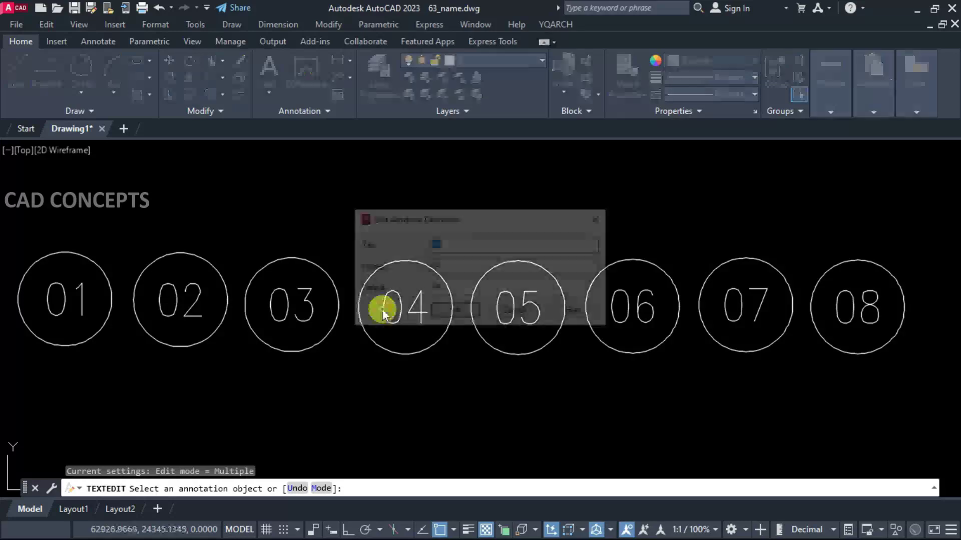
pyautogui.press('Escape')
pyautogui.press('Escape')
# - Convert the eight numbers 01 to 08 inside the circles from attribute definitions to plain text with TTSX
pyautogui.click(2, 210)
pyautogui.click(957, 426)
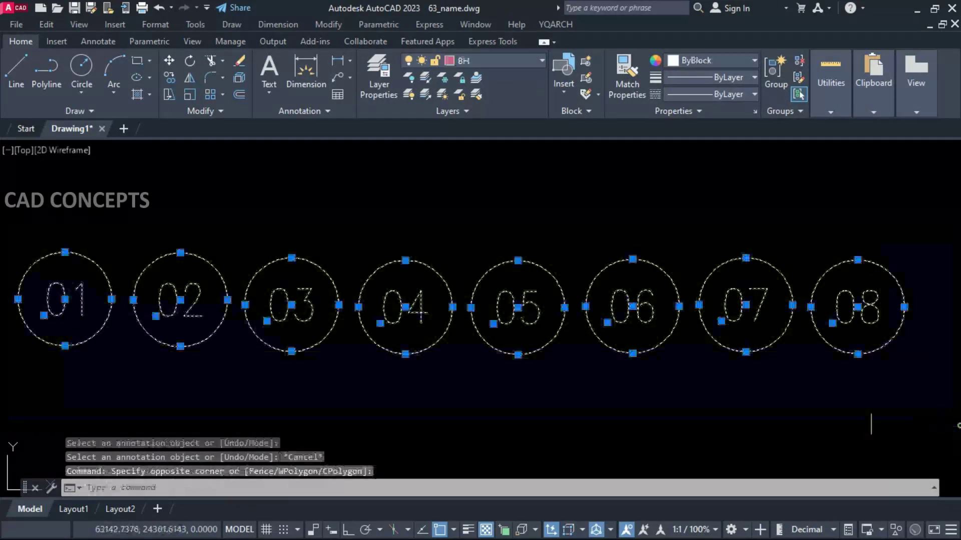
pyautogui.press('Escape')
pyautogui.write('TT')
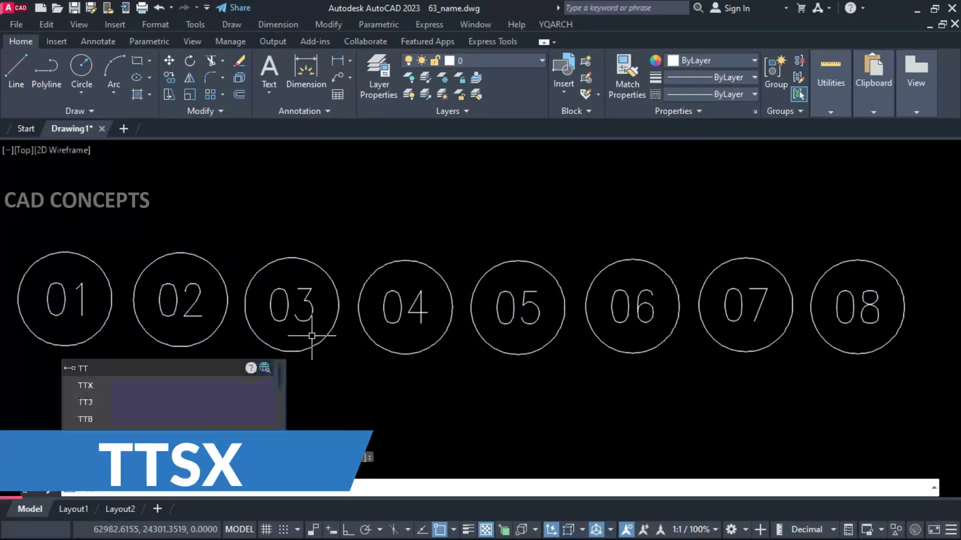
pyautogui.write('SX')
pyautogui.press('Return')
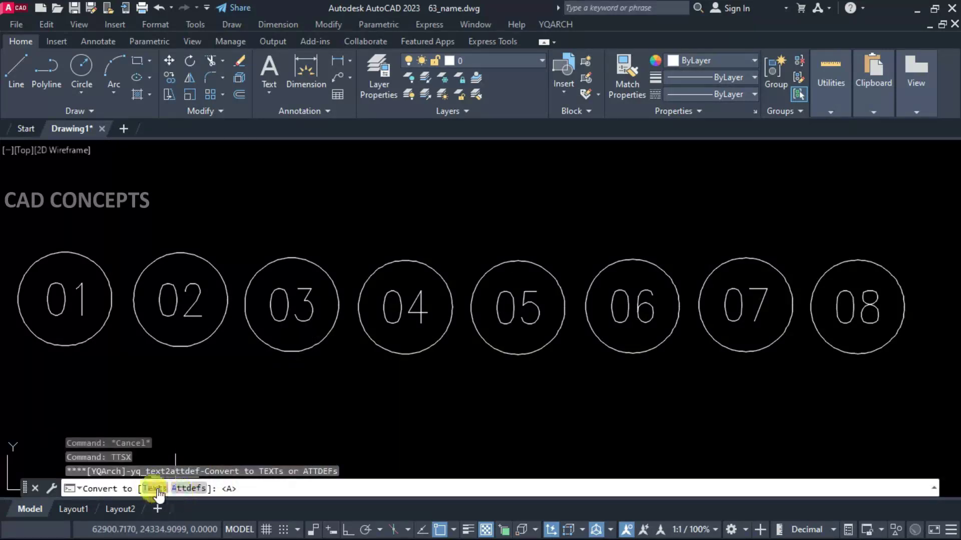
pyautogui.click(158, 491)
pyautogui.click(2, 231)
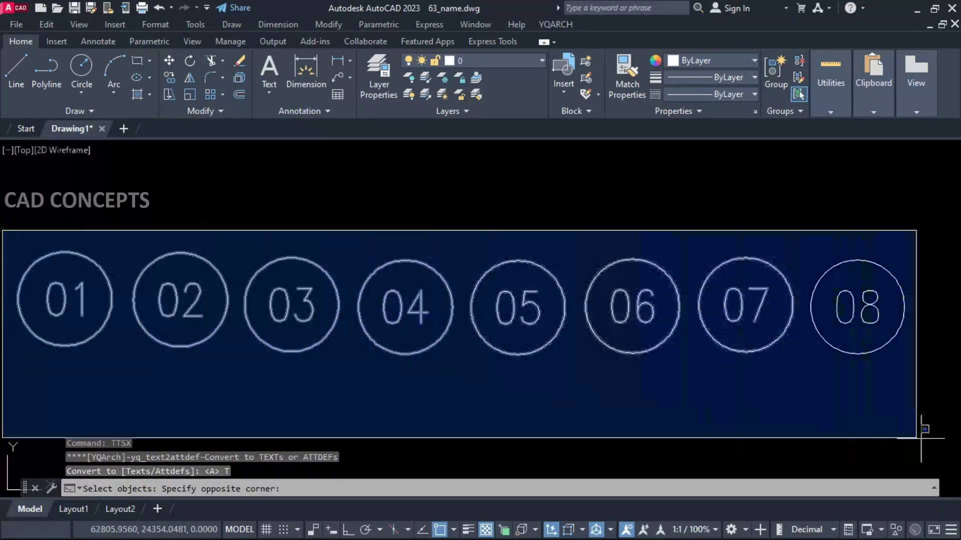
pyautogui.click(921, 438)
pyautogui.click(936, 440)
pyautogui.press('Return')
pyautogui.press('Return')
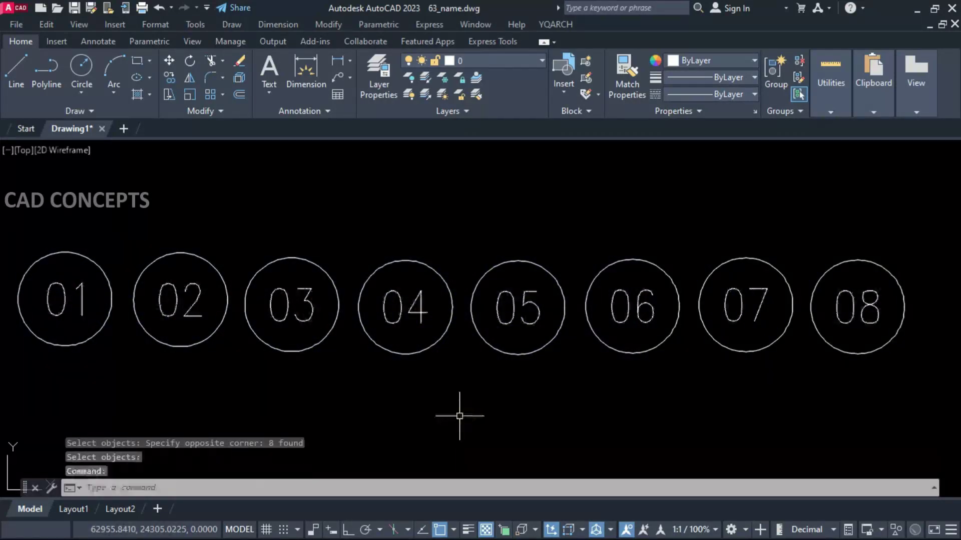
# - Examine the converted numbers 01, 02, 04, 05 and 06 in text editing without changing them
pyautogui.click(81, 307)
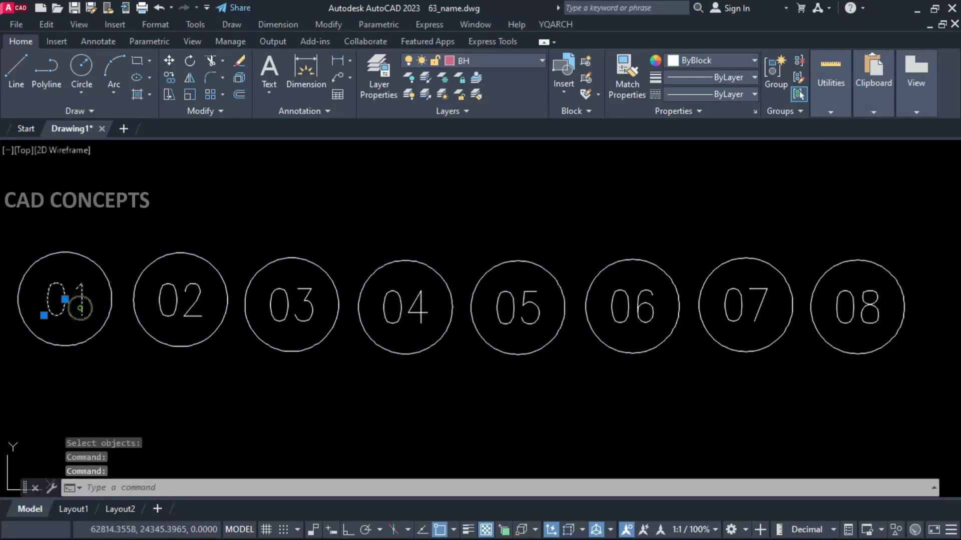
pyautogui.doubleClick(80, 307)
pyautogui.click(175, 326)
pyautogui.click(192, 303)
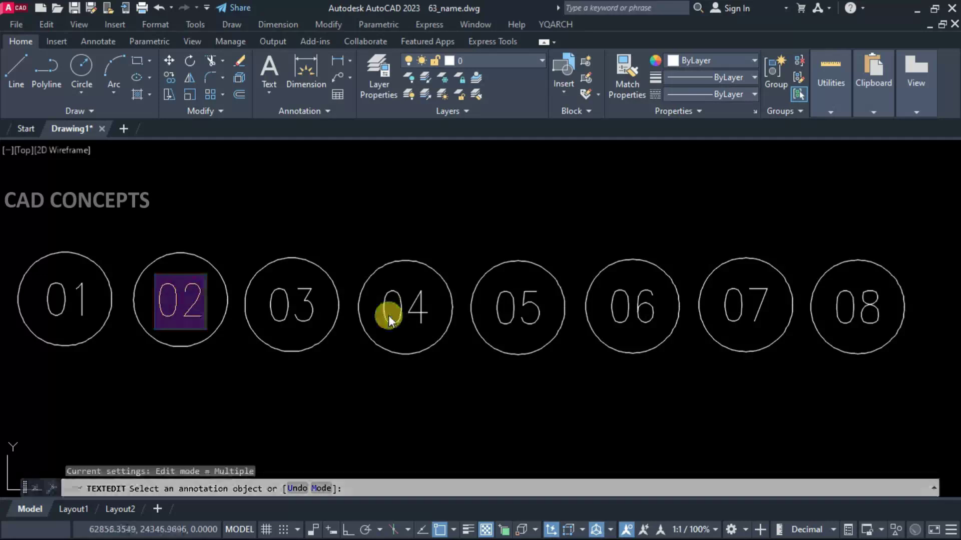
pyautogui.click(392, 315)
pyautogui.click(397, 319)
pyautogui.click(526, 314)
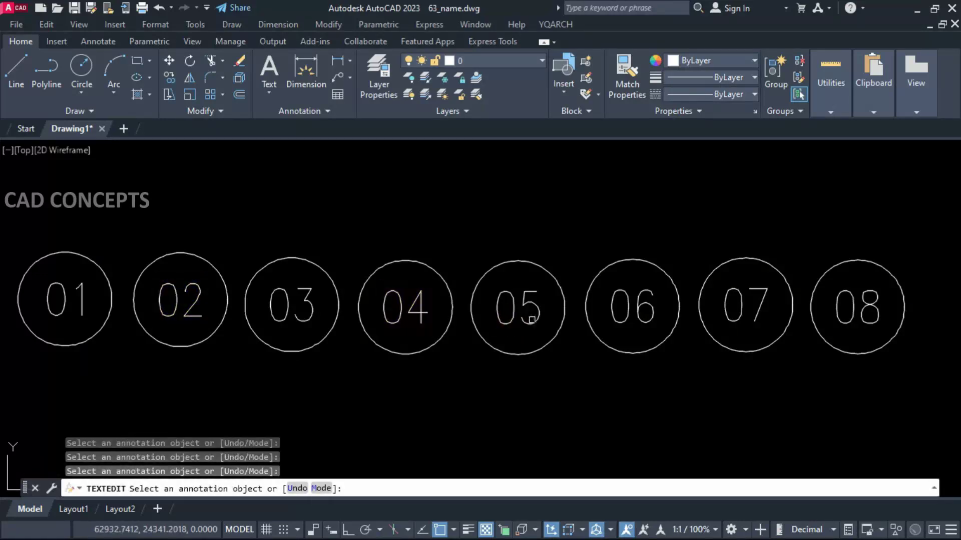
pyautogui.click(532, 324)
pyautogui.click(613, 322)
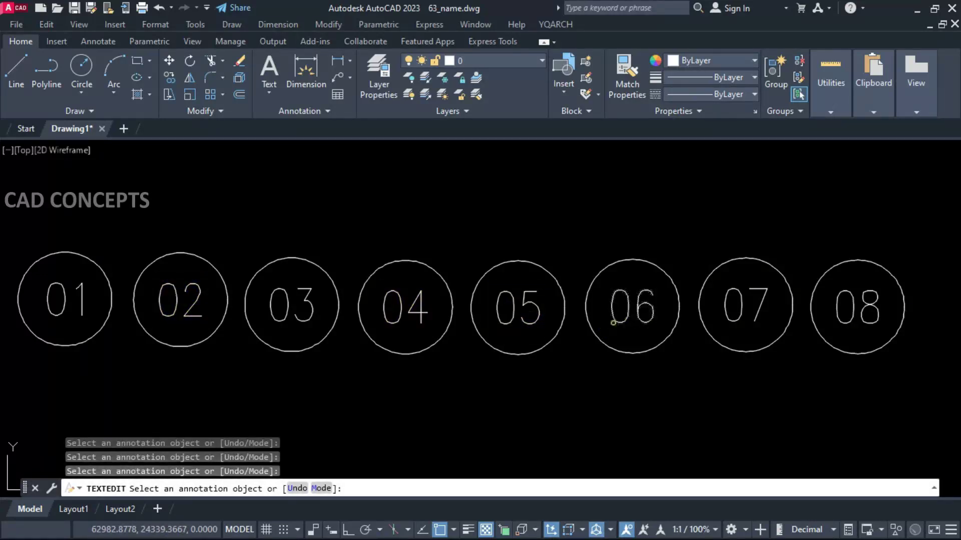
pyautogui.press('Escape')
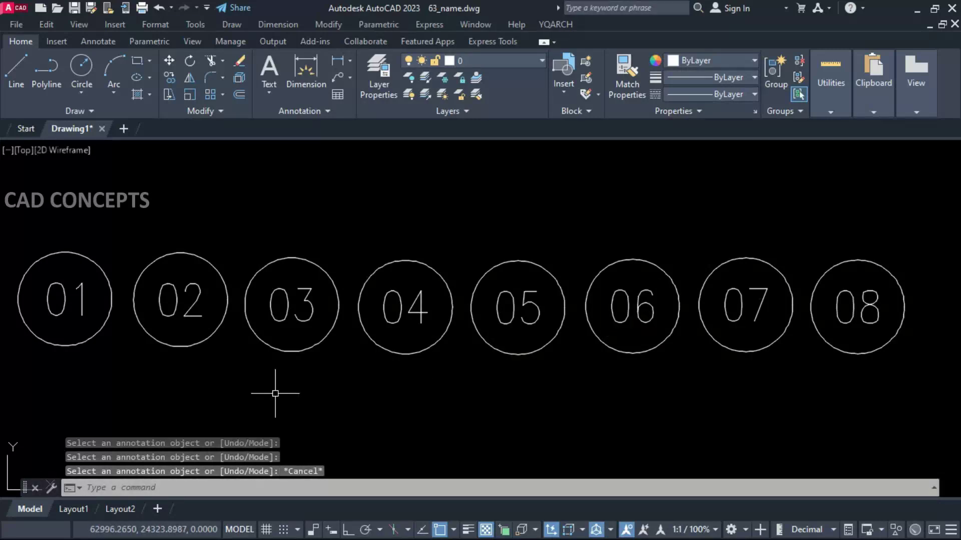
# - Convert the eight circled numbers back to attribute definitions with the TTSX Attdefs option
pyautogui.write('TTSX')
pyautogui.press('Return')
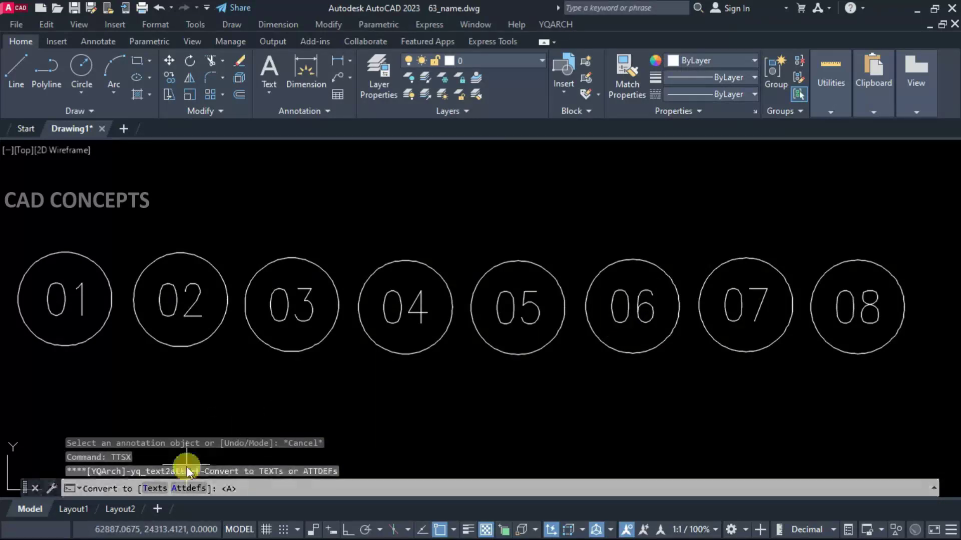
pyautogui.write('A')
pyautogui.press('Return')
pyautogui.click(4, 239)
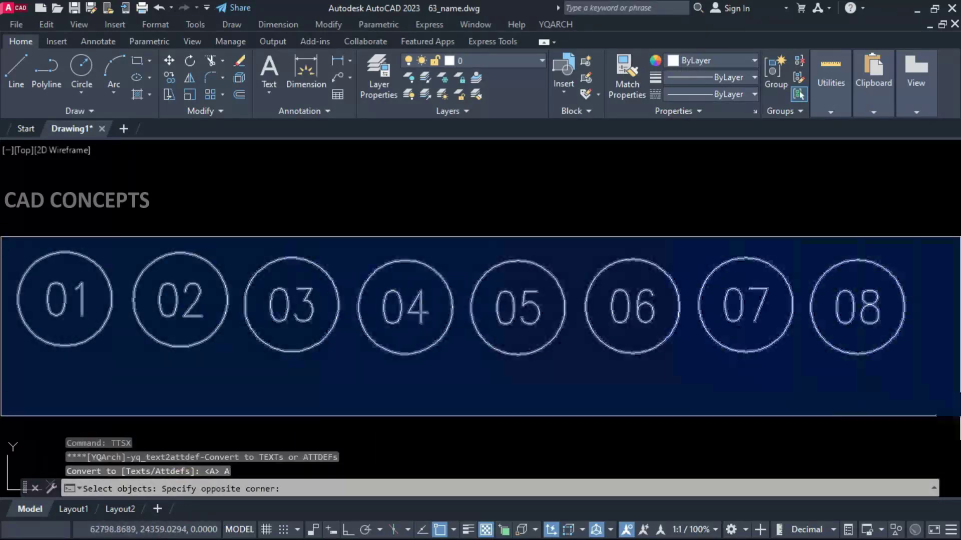
pyautogui.click(955, 356)
pyautogui.press('Return')
# - Check the tag, prompt and default of the numbers 01, 03, 04 and 05 in their attribute definitions
pyautogui.doubleClick(59, 316)
pyautogui.press('Return')
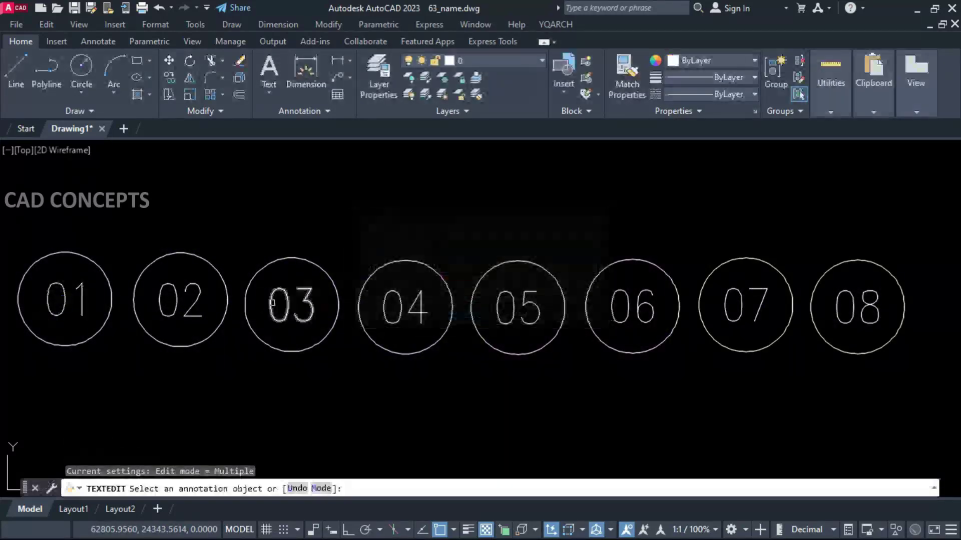
pyautogui.click(275, 302)
pyautogui.press('Return')
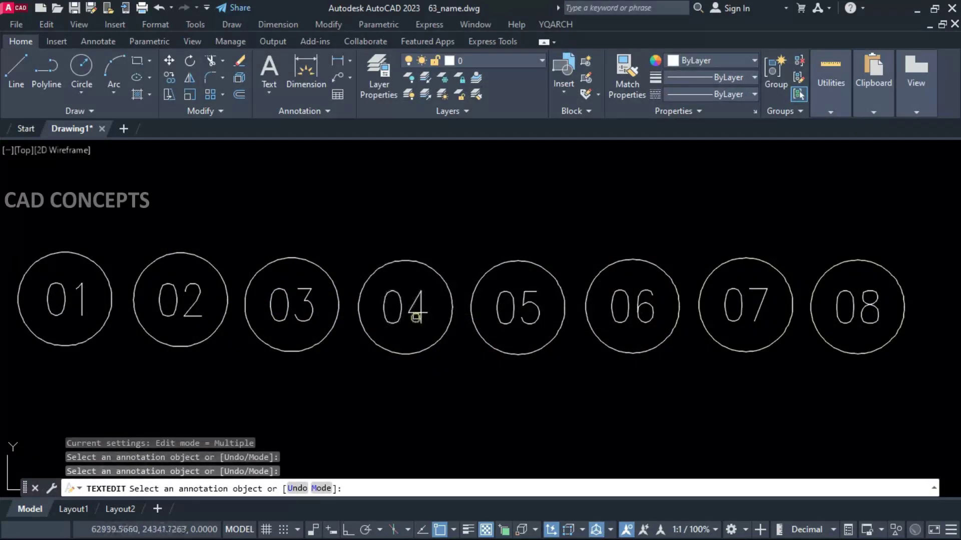
pyautogui.click(419, 306)
pyautogui.click(478, 310)
pyautogui.click(518, 306)
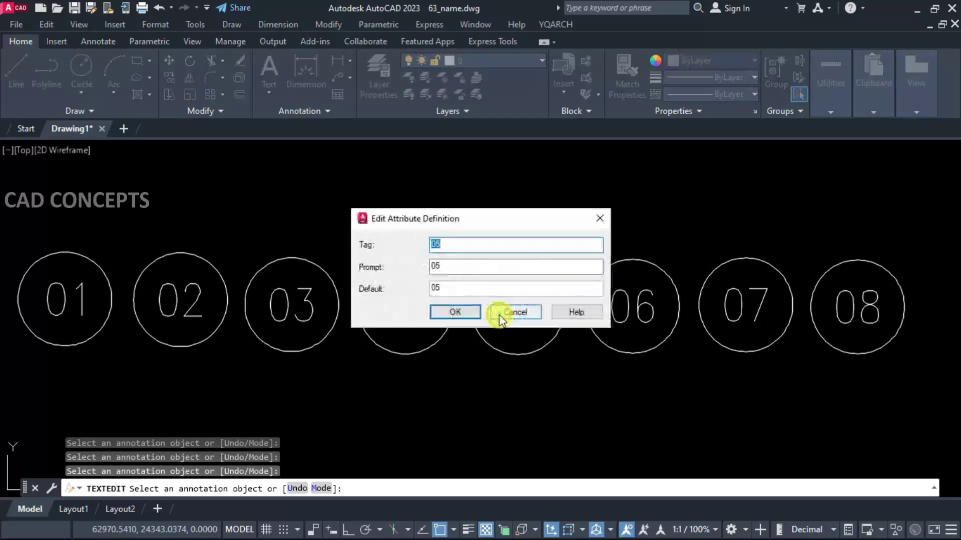
pyautogui.click(478, 310)
pyautogui.click(622, 321)
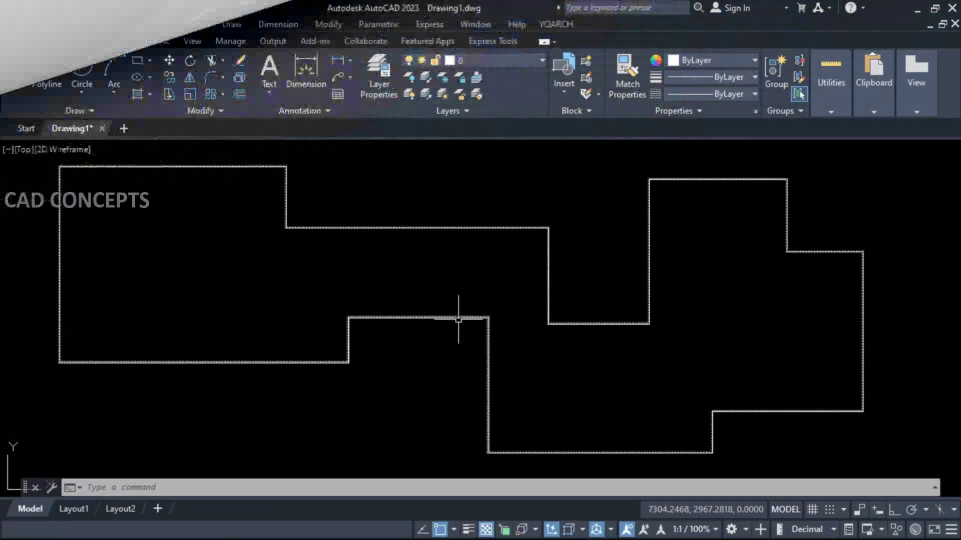
# - Offset the whole closed polyline once outward and once inward by a distance picked between two points
pyautogui.click(456, 317)
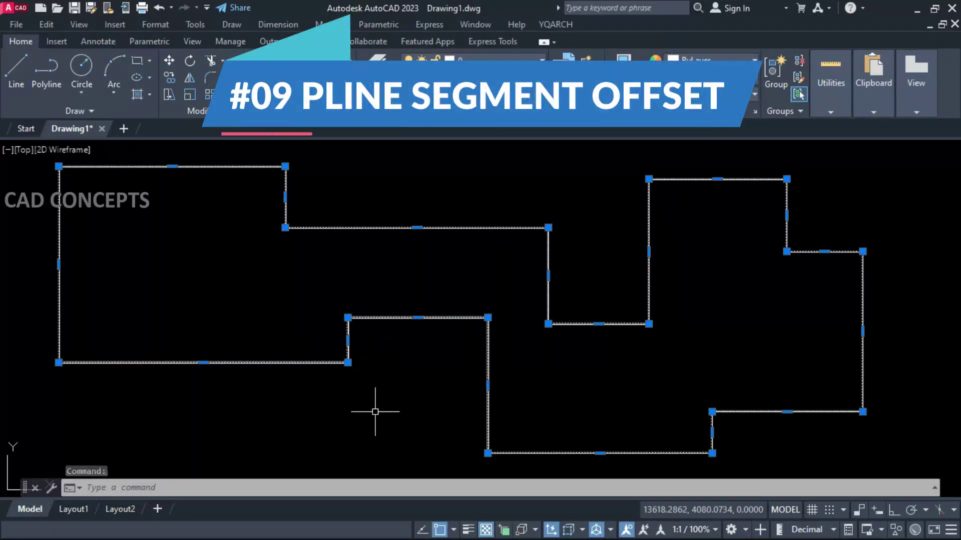
pyautogui.press('Escape')
pyautogui.write('o')
pyautogui.press('Return')
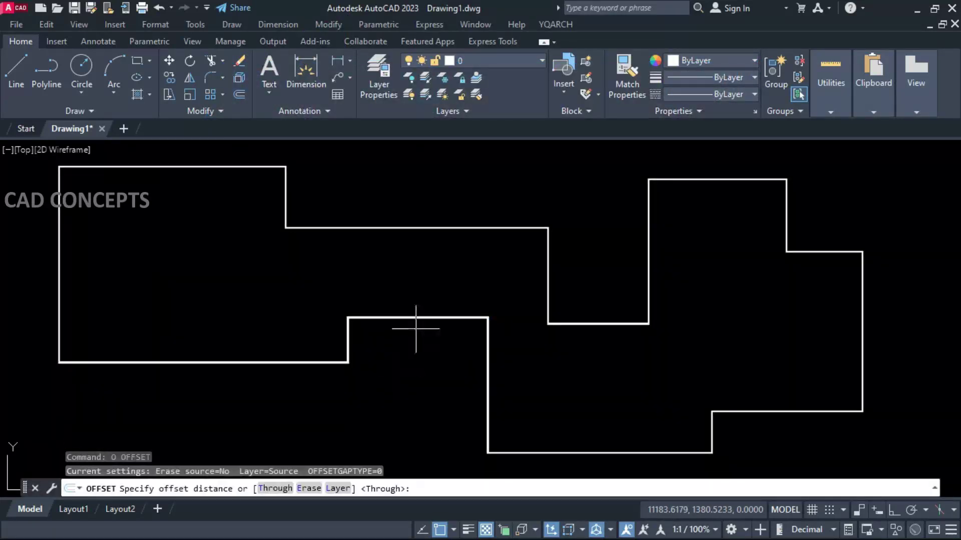
pyautogui.click(418, 317)
pyautogui.click(407, 337)
pyautogui.click(429, 317)
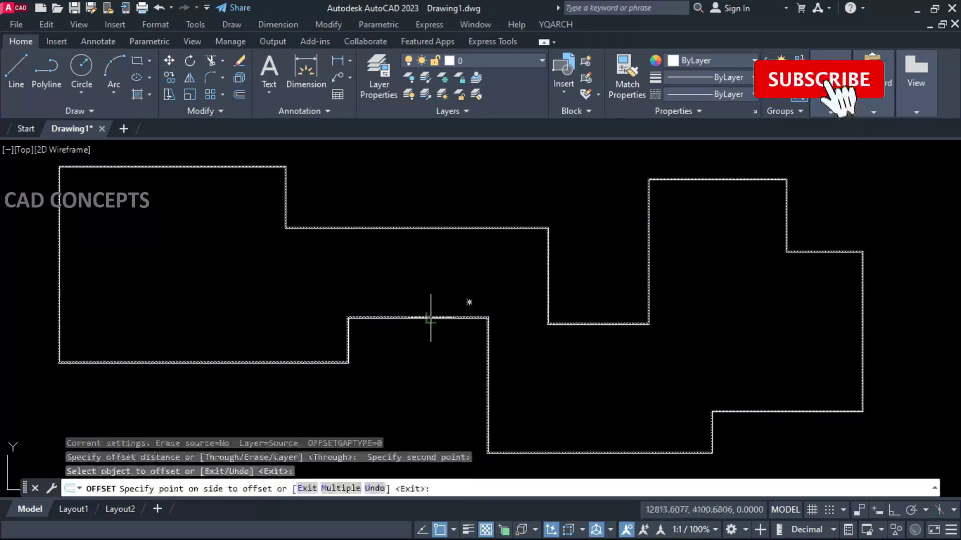
pyautogui.click(419, 347)
pyautogui.click(437, 318)
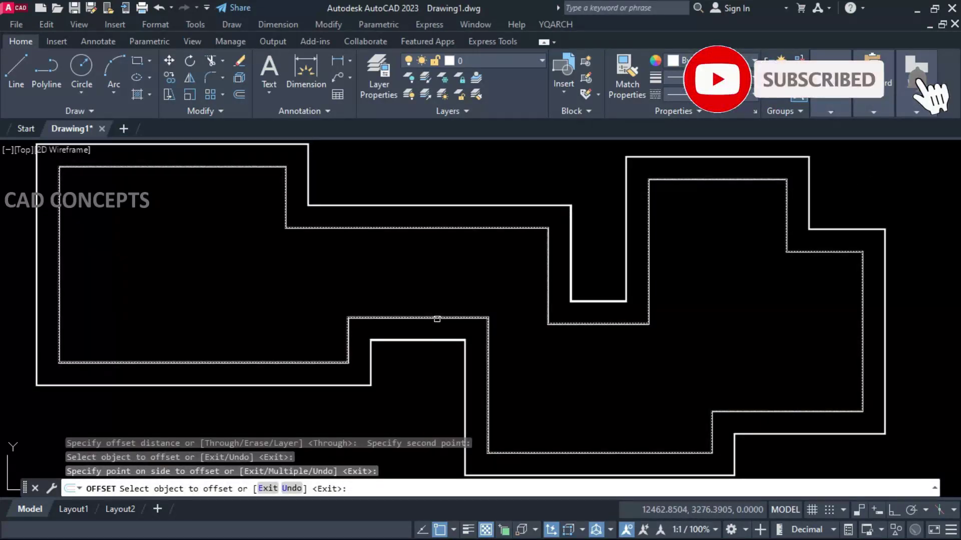
pyautogui.click(443, 302)
pyautogui.press('Escape')
# - Erase the outer and inner offset copies, keeping only the original closed polyline
pyautogui.click(426, 332)
pyautogui.click(427, 363)
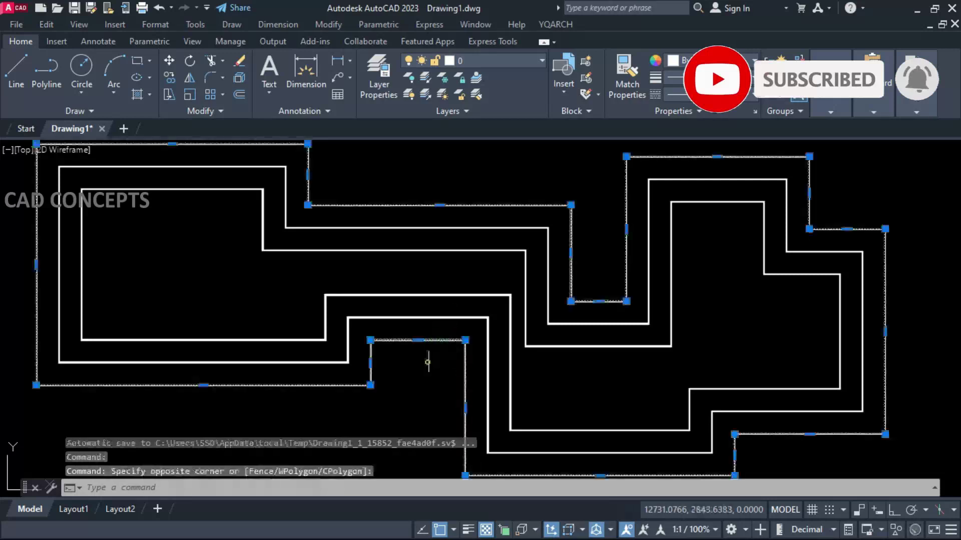
pyautogui.click(435, 294)
pyautogui.write('e')
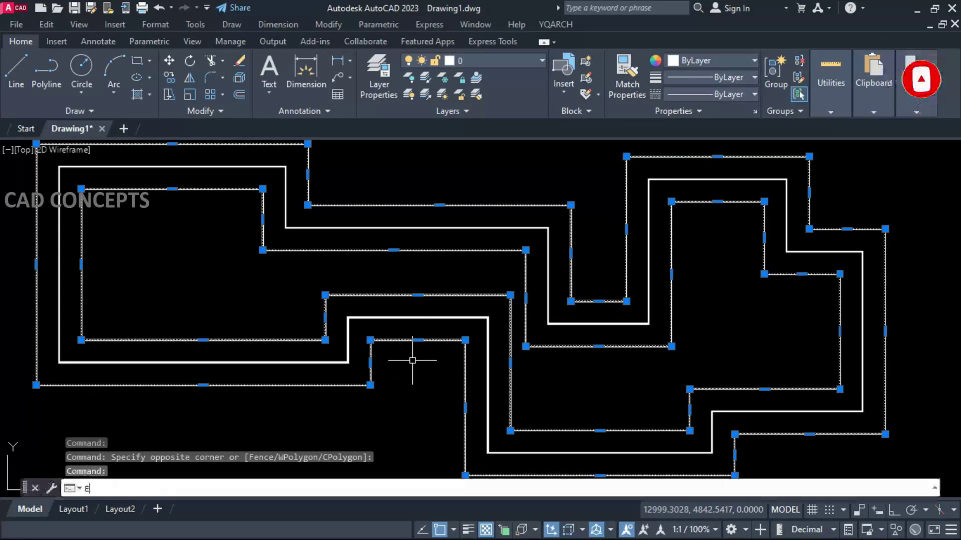
pyautogui.press('Return')
pyautogui.click(362, 317)
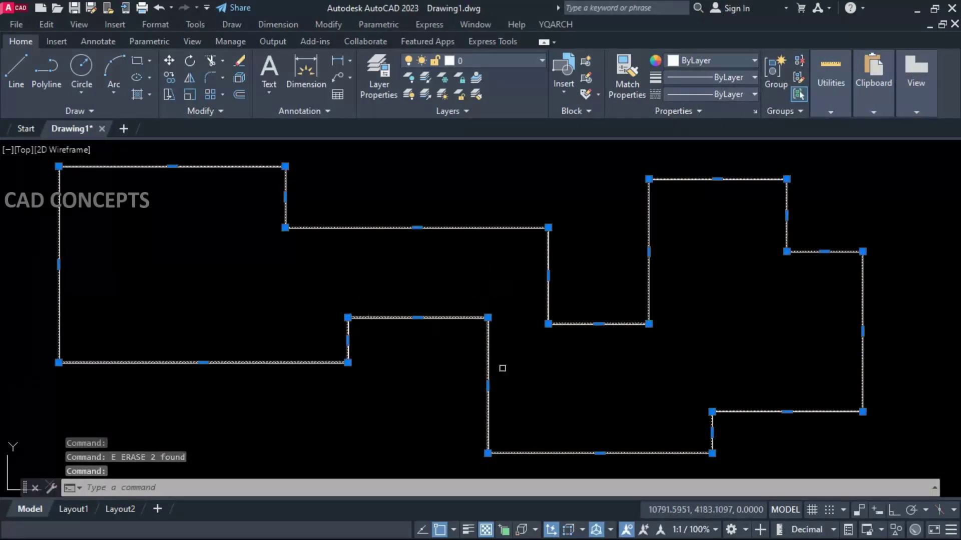
pyautogui.press('Escape')
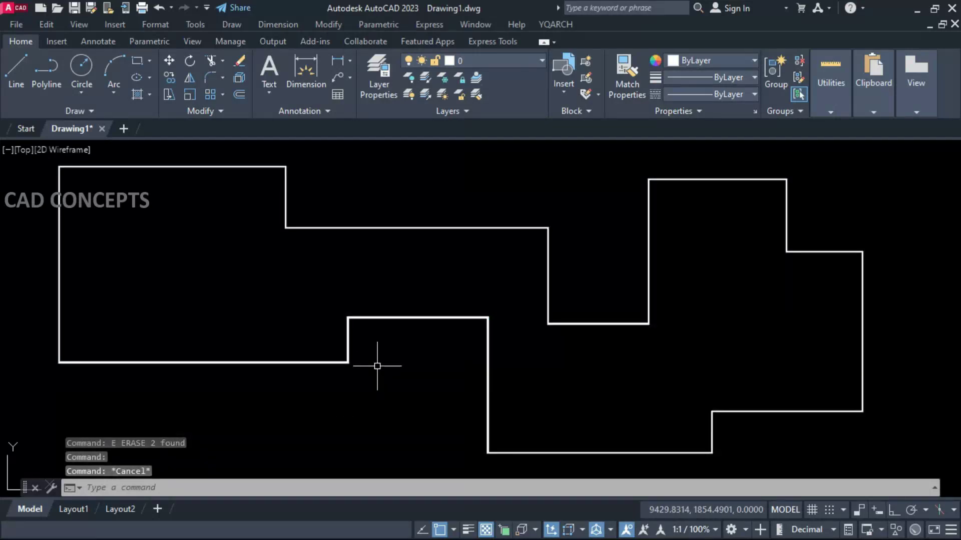
# - Offset the long upper middle segment of the polyline outward with XXS by a picked distance
pyautogui.write('ssx')
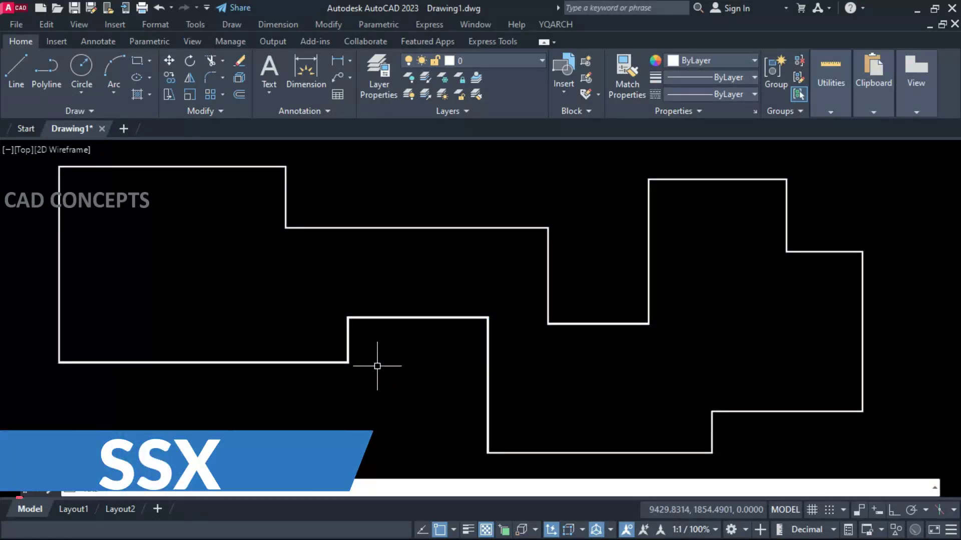
pyautogui.press('Return')
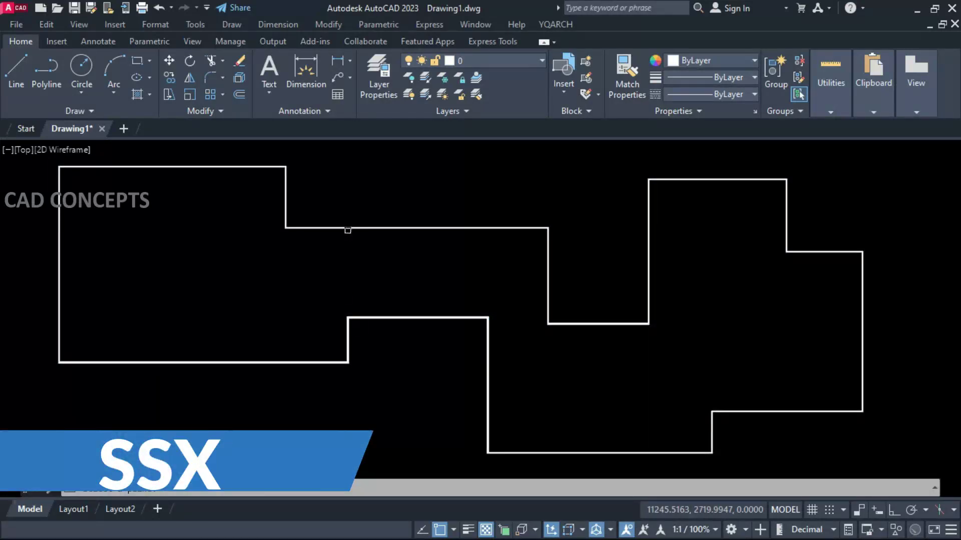
pyautogui.click(348, 230)
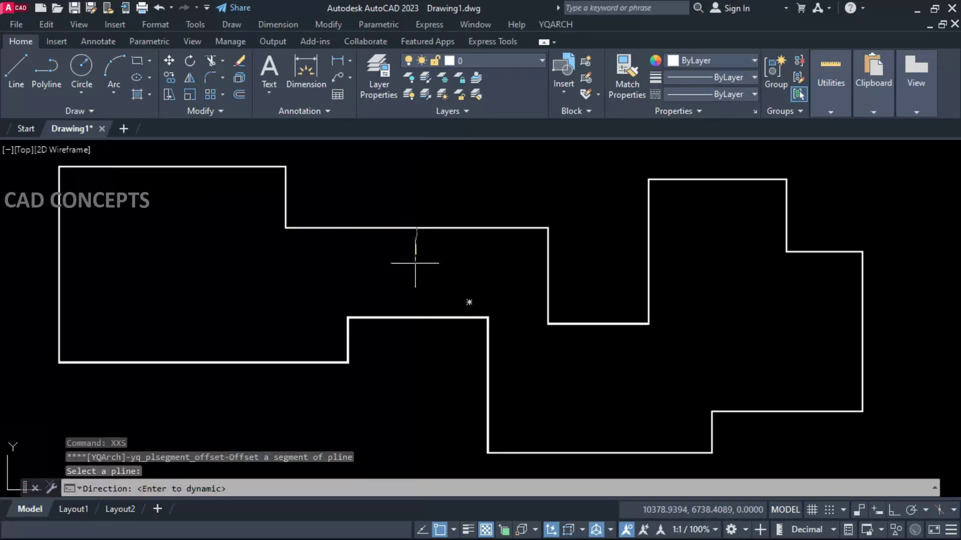
pyautogui.click(436, 193)
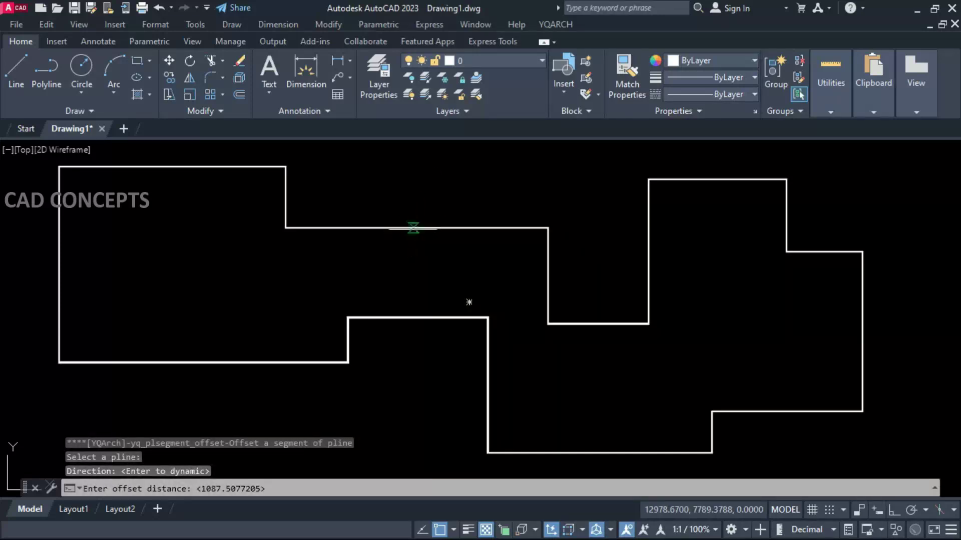
pyautogui.click(417, 201)
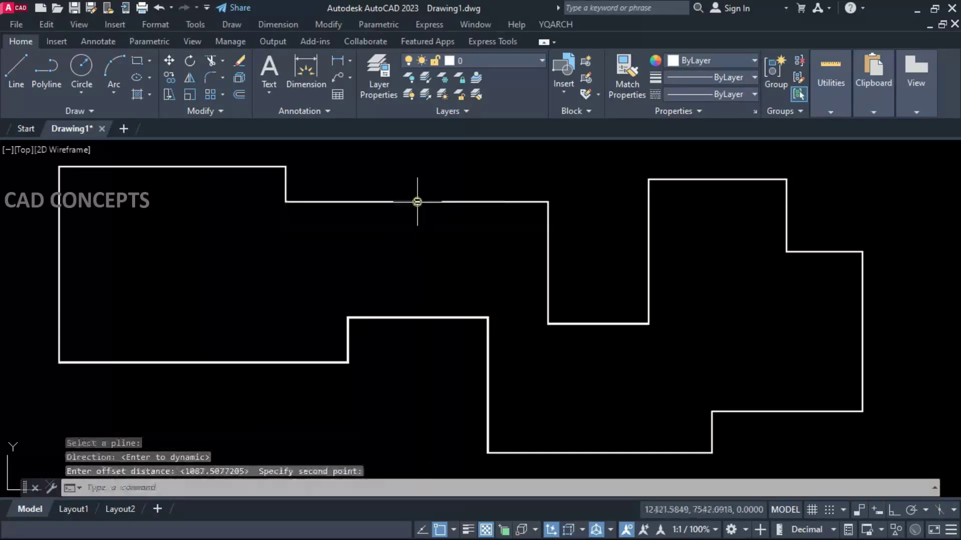
# - Offset the upper notch's bottom segment downward and its right side segment to the right with XXS, using picked distances
pyautogui.press('space')
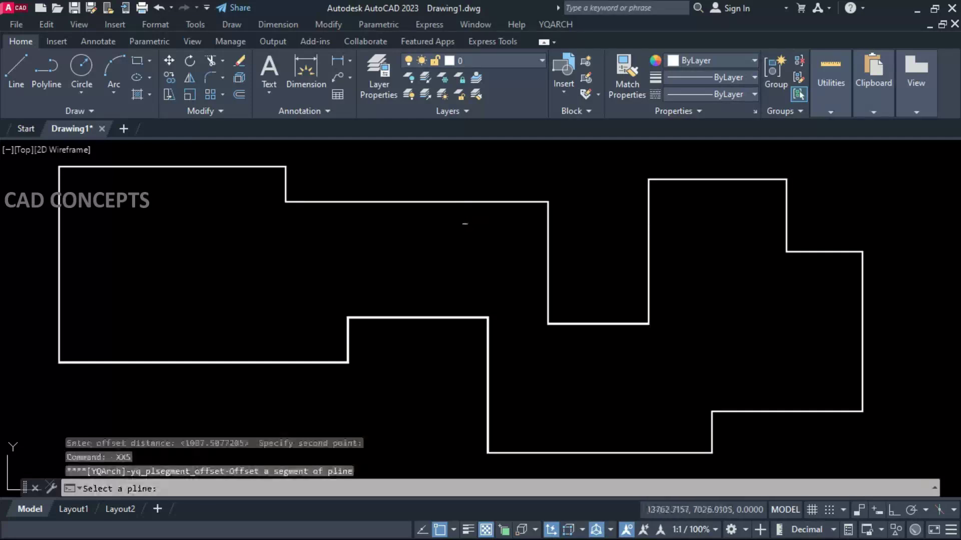
pyautogui.click(572, 323)
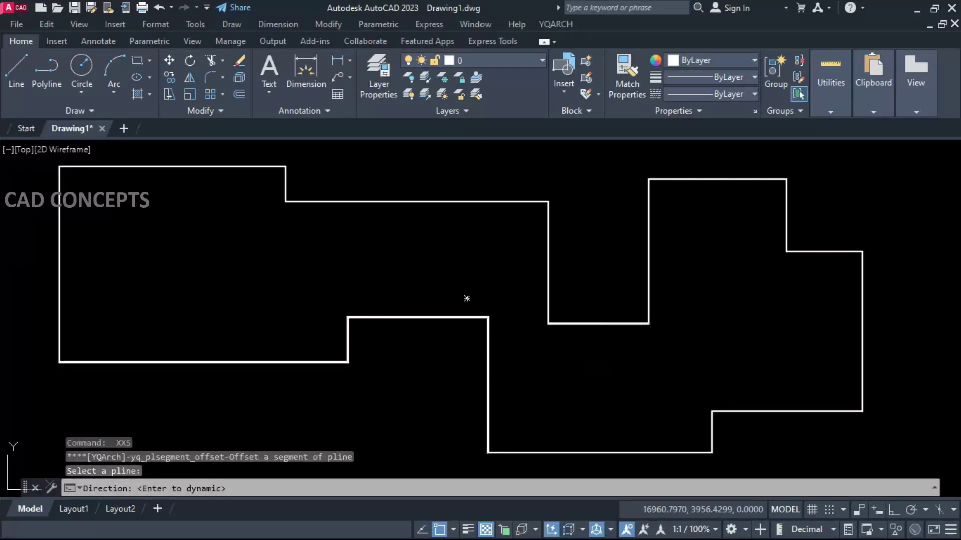
pyautogui.click(601, 388)
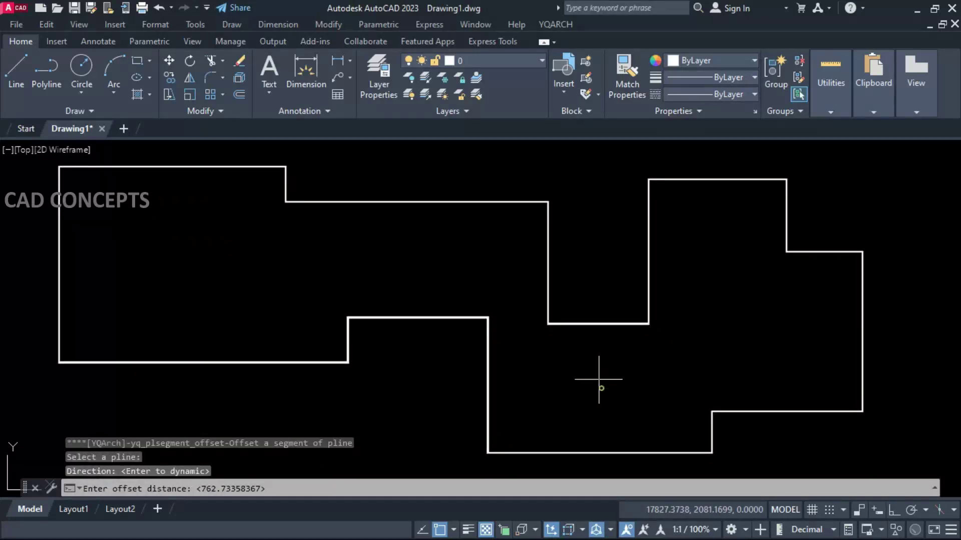
pyautogui.click(593, 328)
pyautogui.click(728, 306)
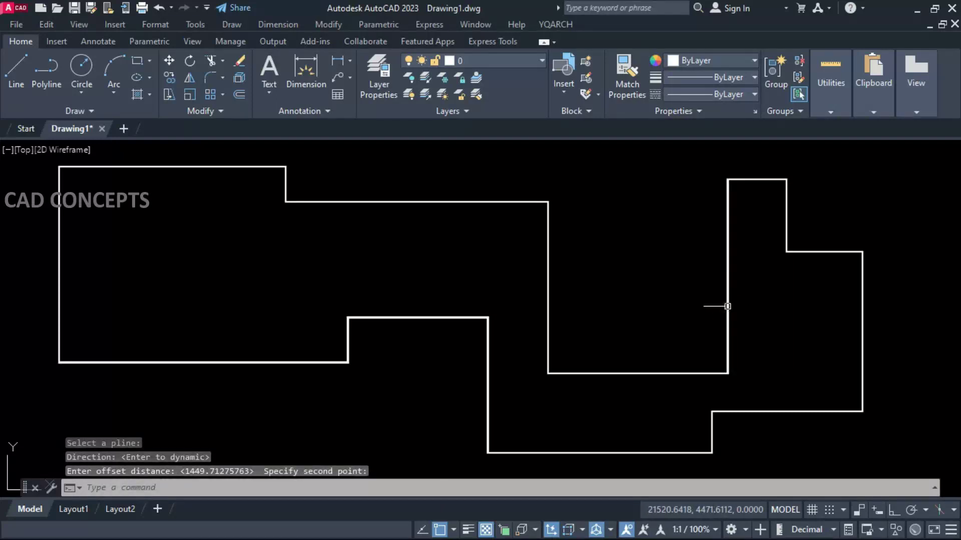
# - Offset the polyline's far right vertical segment outward with XXS by a picked distance
pyautogui.press('Return')
pyautogui.click(861, 302)
pyautogui.click(887, 333)
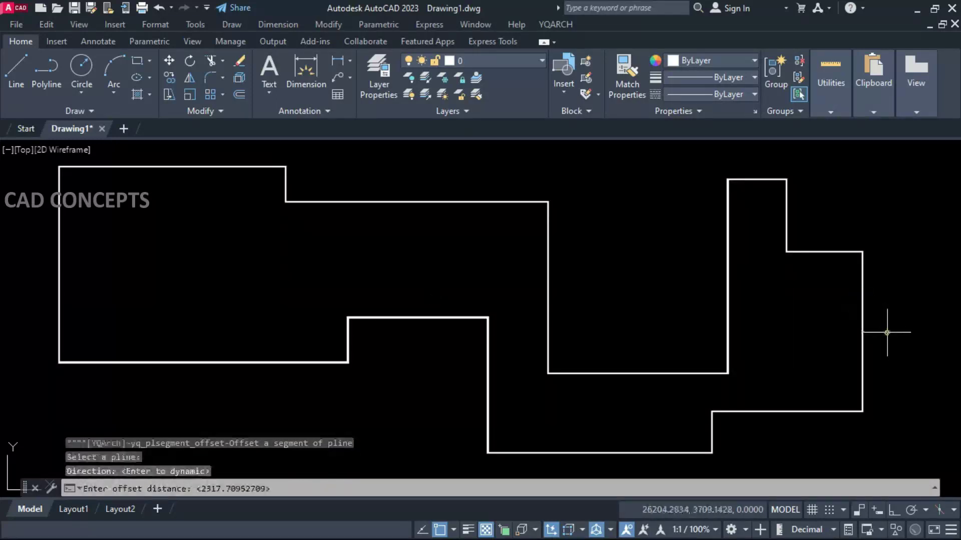
pyautogui.click(806, 349)
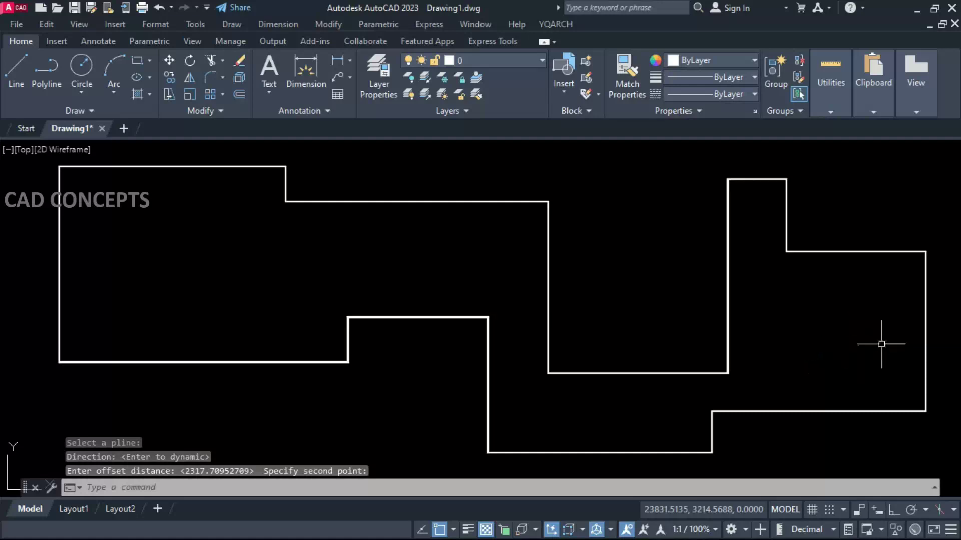
# - Offset the polyline's lowest horizontal segment downward with XXS by a picked distance
pyautogui.press('Return')
pyautogui.click(691, 454)
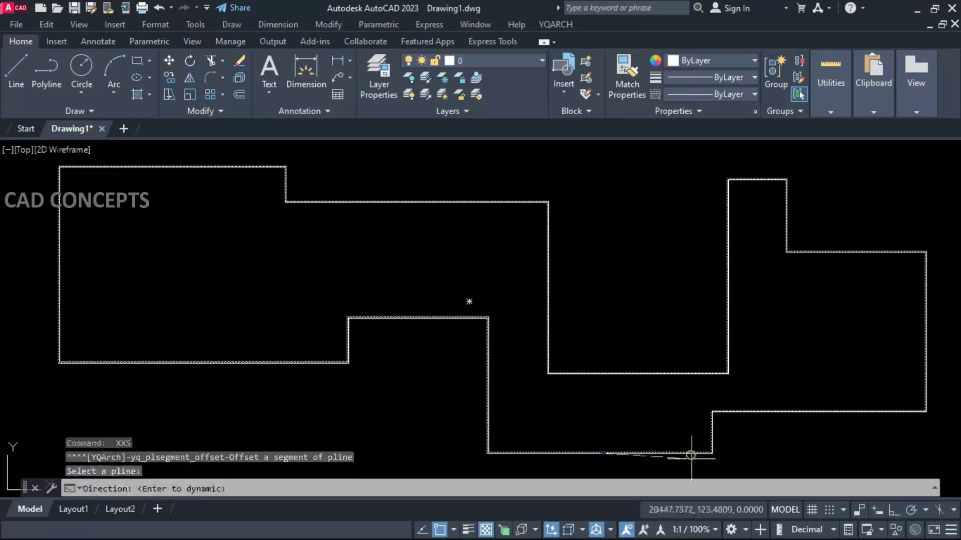
pyautogui.click(685, 464)
pyautogui.click(683, 454)
pyautogui.click(683, 471)
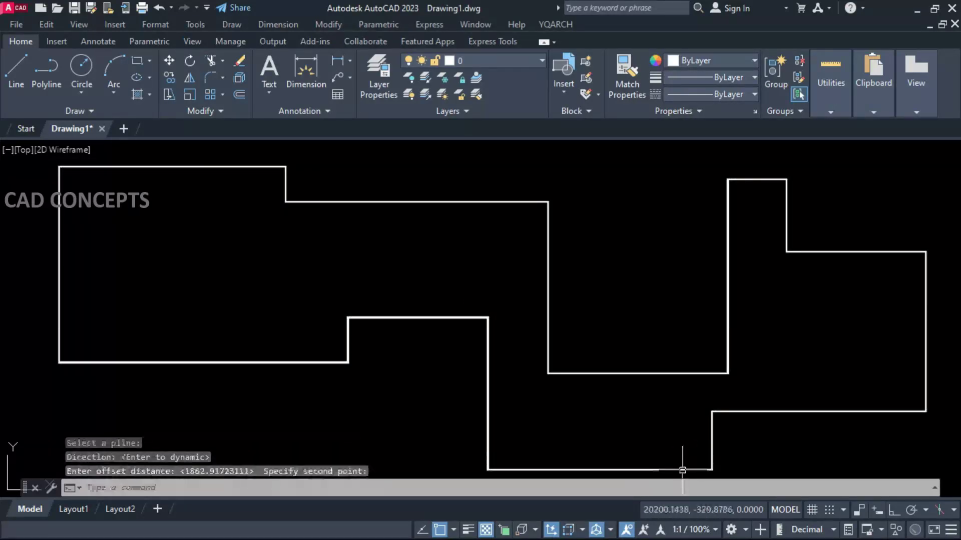
# - Offset the lower notch's right side segment to the left with XXS by a picked distance, narrowing the notch
pyautogui.press('Return')
pyautogui.click(487, 393)
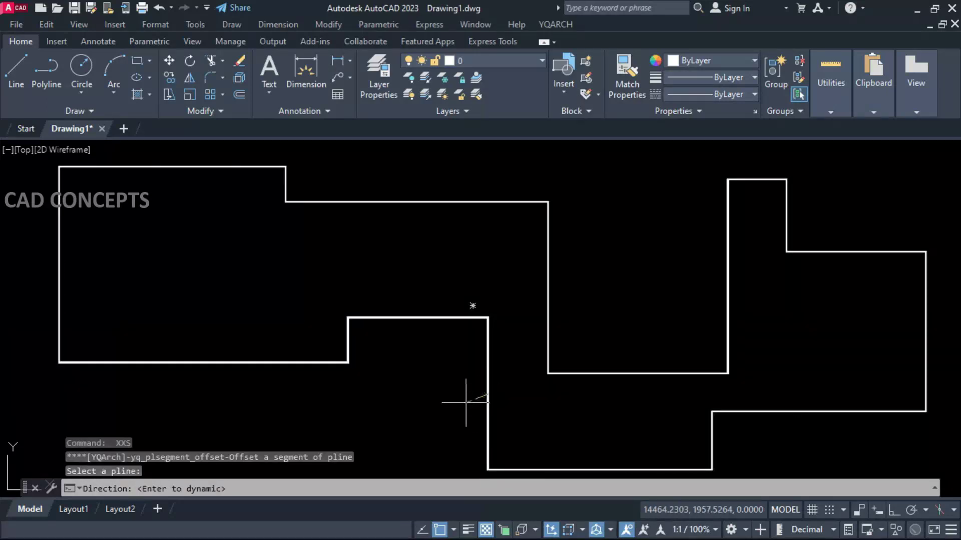
pyautogui.click(466, 403)
pyautogui.click(382, 403)
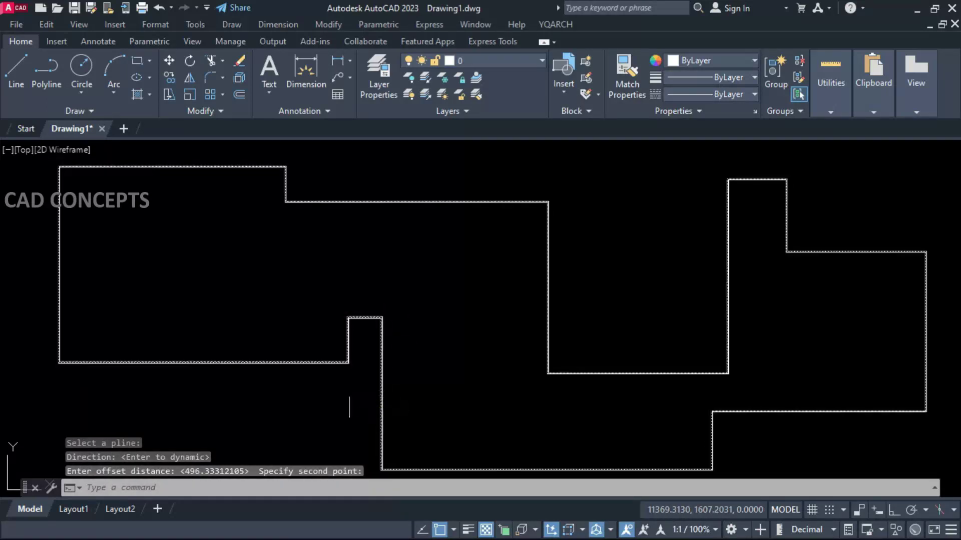
# - Offset the polyline's lower left horizontal segment downward with XXS by a picked distance
pyautogui.press('Return')
pyautogui.click(310, 361)
pyautogui.click(300, 377)
pyautogui.click(290, 365)
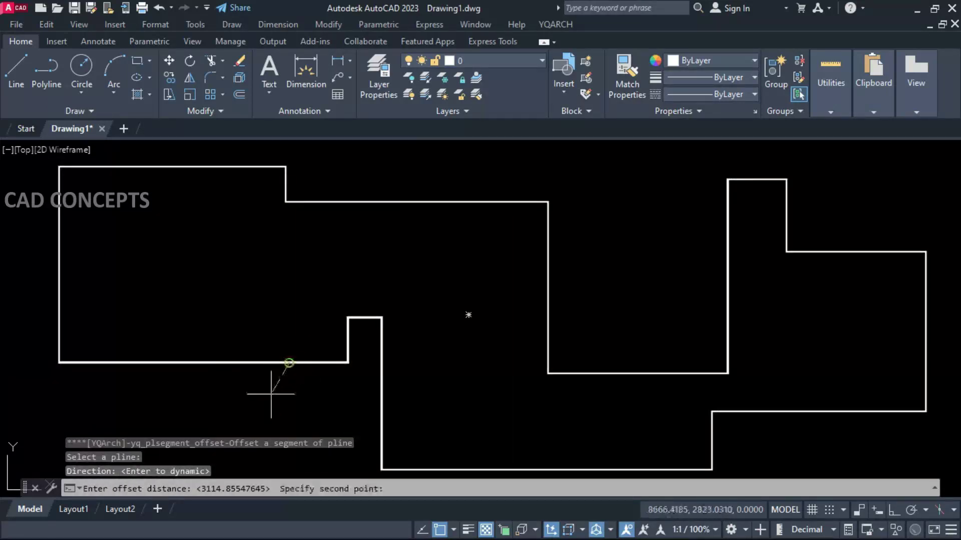
pyautogui.click(229, 415)
# - Start another XXS offset on the lower notch's left side segment and point its direction to the left
pyautogui.press('Return')
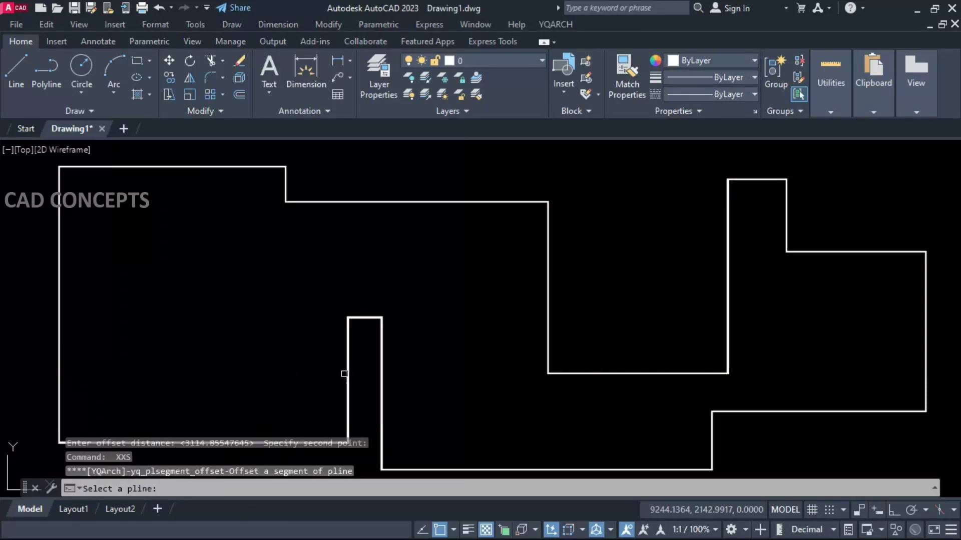
pyautogui.click(345, 374)
pyautogui.click(292, 385)
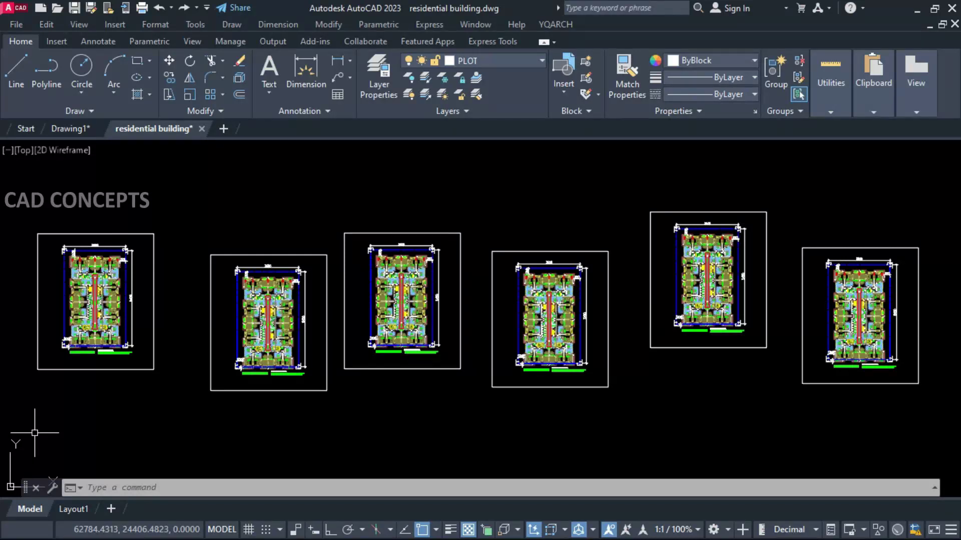
# - Set up DWGA in Interspace Mode with 0 gaps, taking the PLOT layer from a frame and sorting By Select Order
pyautogui.write('dwga')
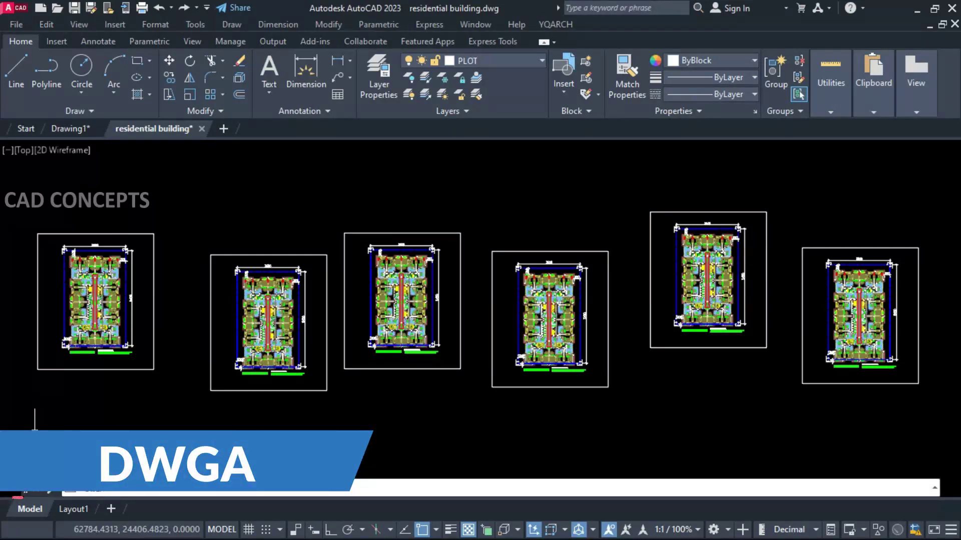
pyautogui.press('Return')
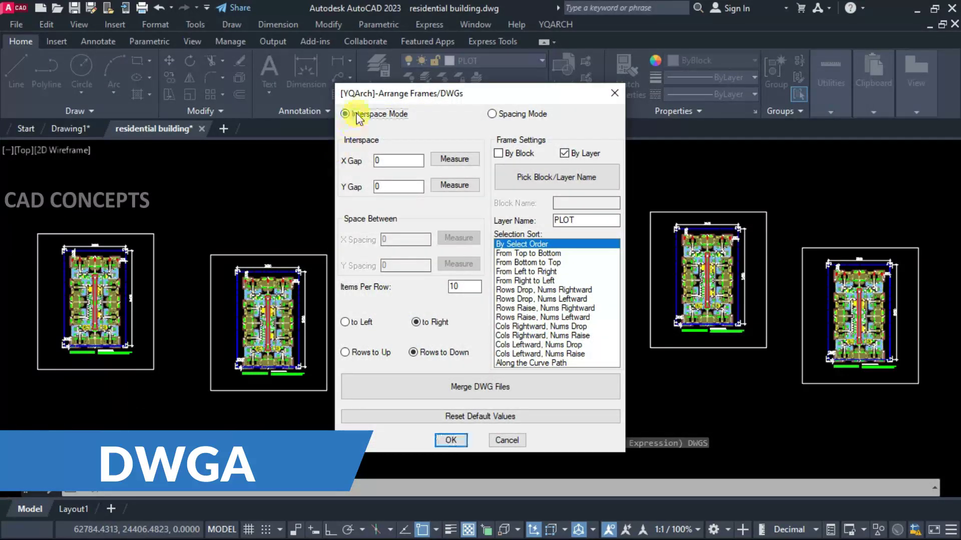
pyautogui.click(541, 177)
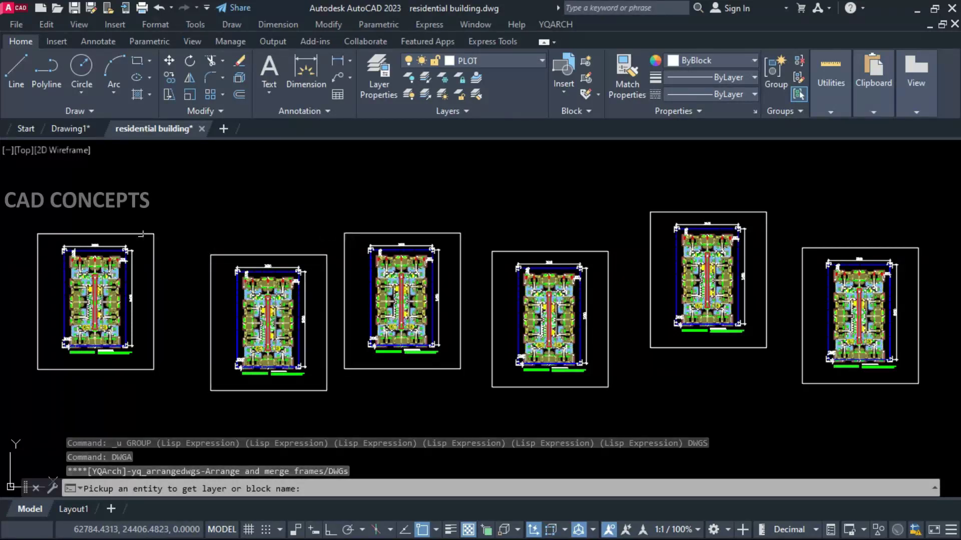
pyautogui.click(120, 234)
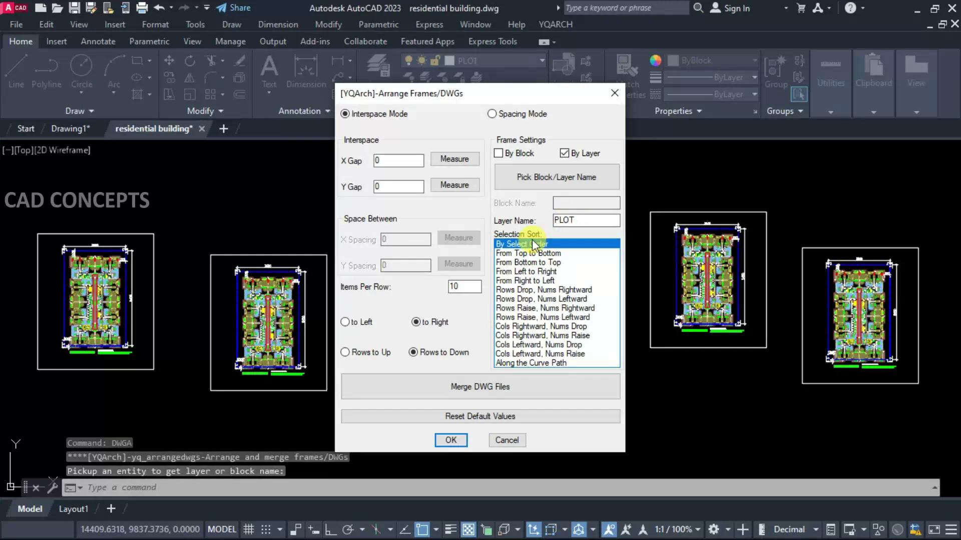
pyautogui.click(449, 440)
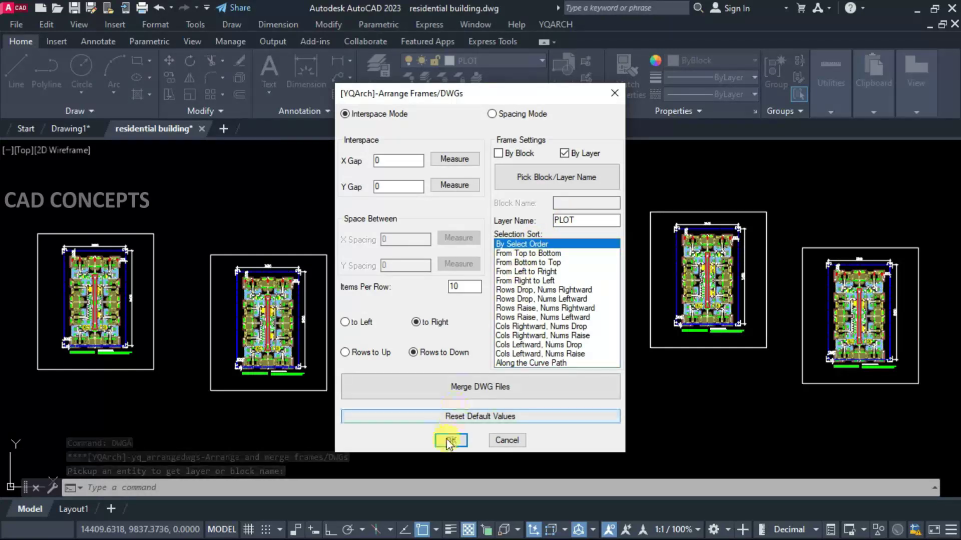
# - Select the six plan frames one by one from left to right as the frames to arrange
pyautogui.click(151, 234)
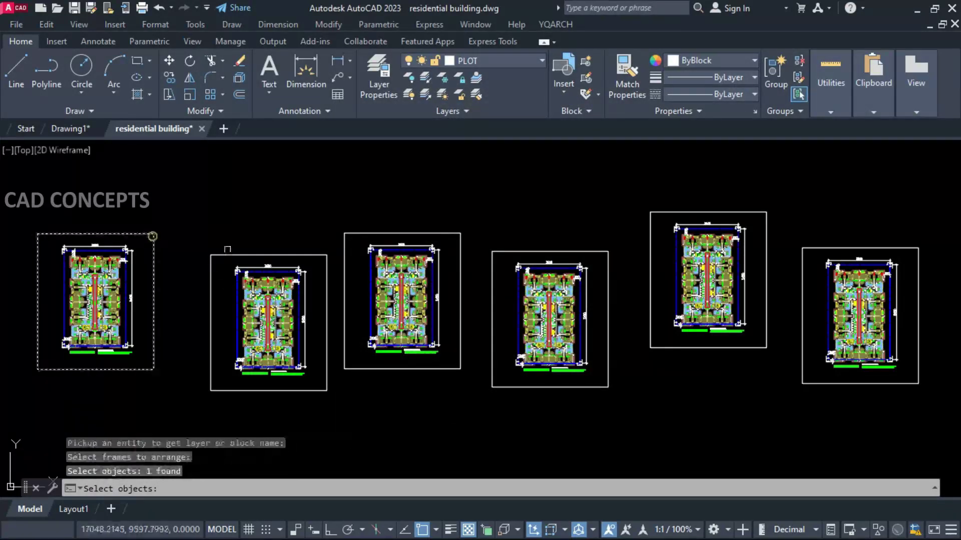
pyautogui.click(244, 255)
pyautogui.click(347, 233)
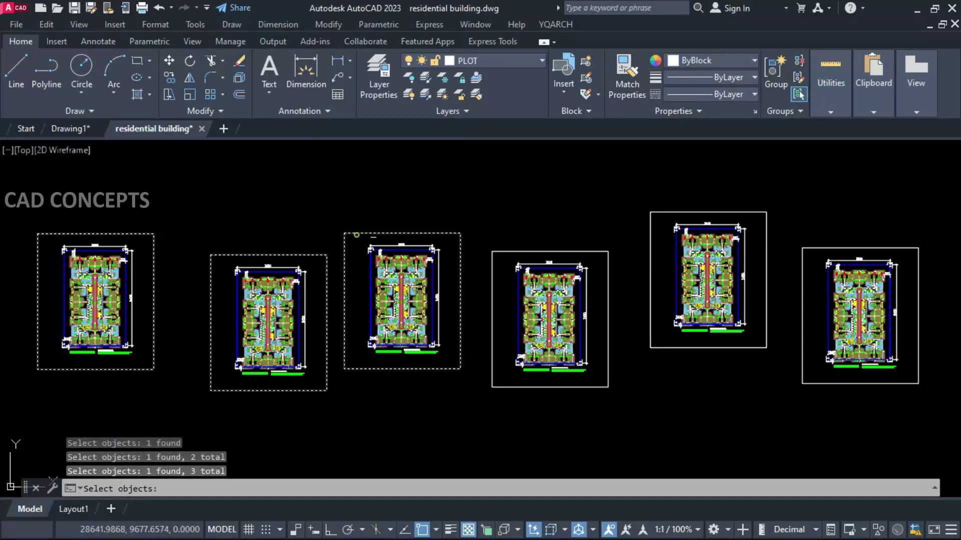
pyautogui.click(521, 252)
pyautogui.click(656, 214)
pyautogui.click(808, 249)
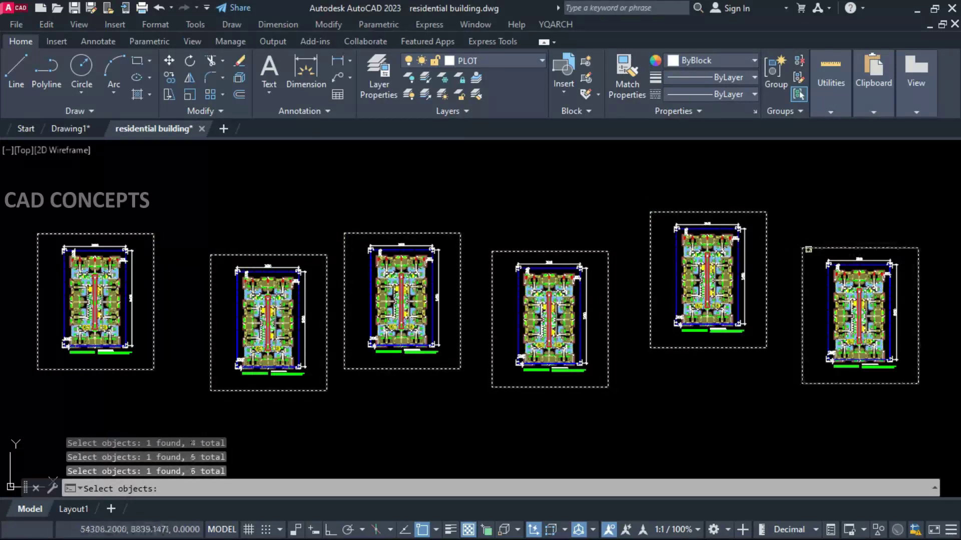
pyautogui.press('Return')
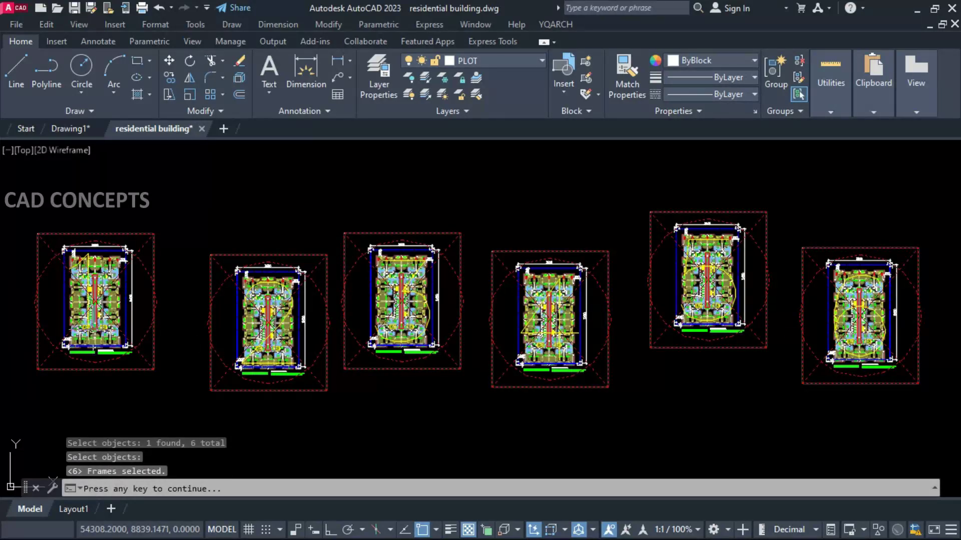
# - Begin arranging the six frames and pick a start point below them to line them up in one row
pyautogui.press('Return')
pyautogui.click(450, 288)
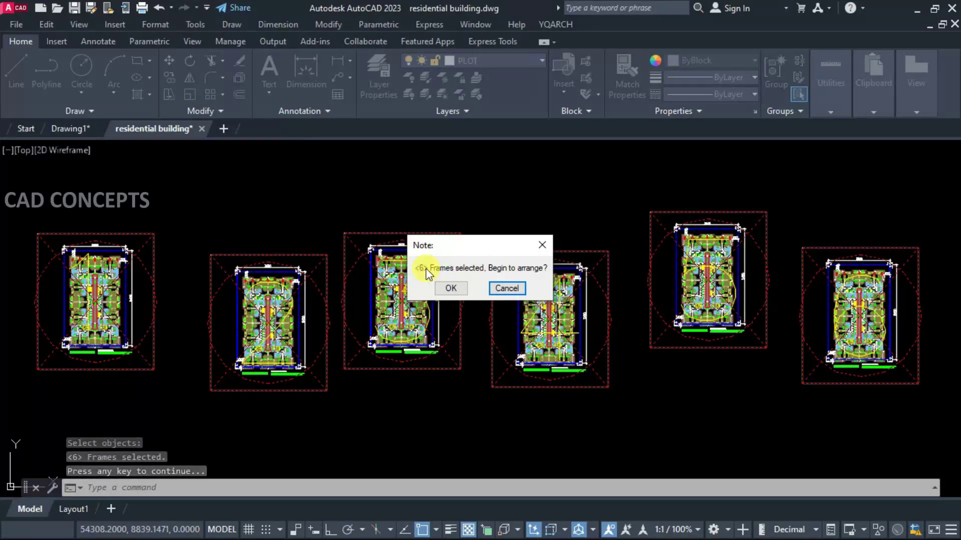
pyautogui.click(451, 287)
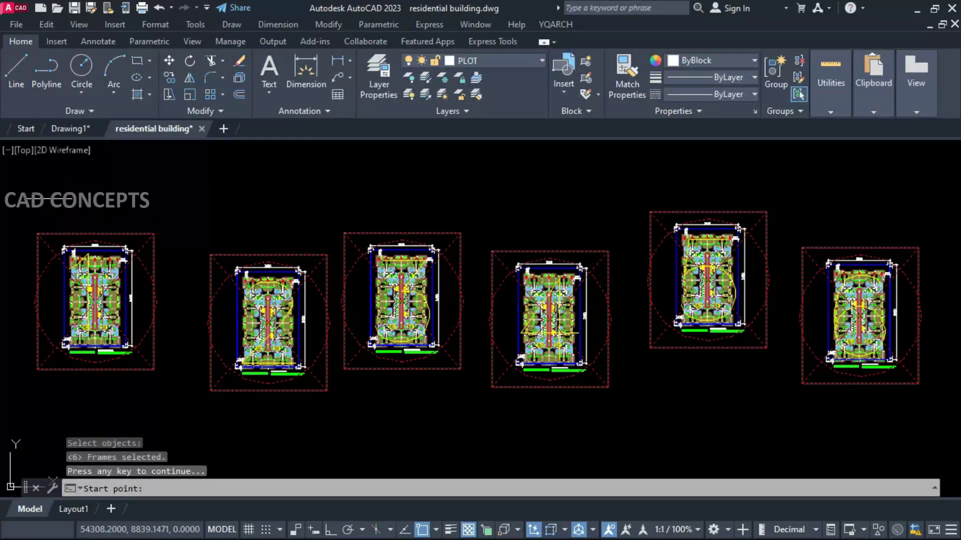
pyautogui.click(263, 427)
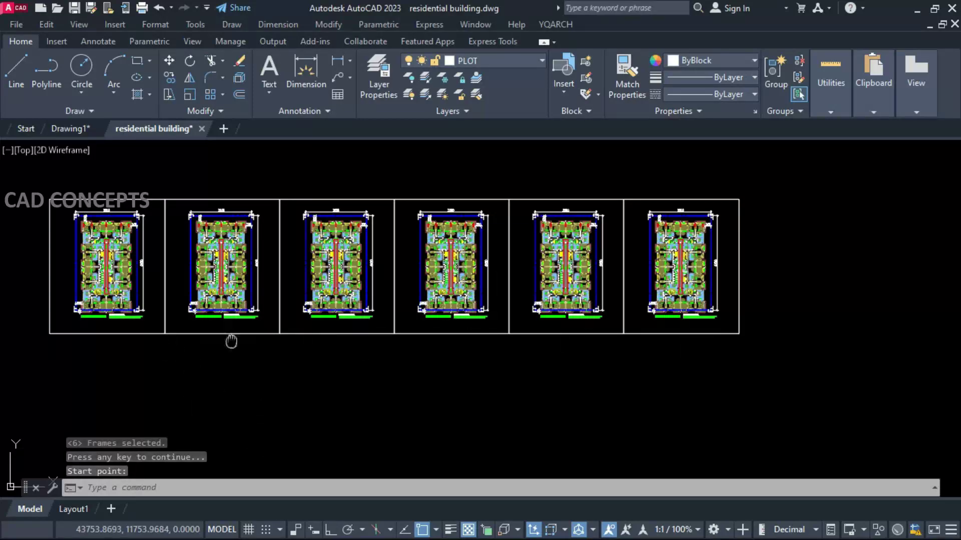
pyautogui.moveTo(231, 342); pyautogui.dragTo(313, 396, button='middle')
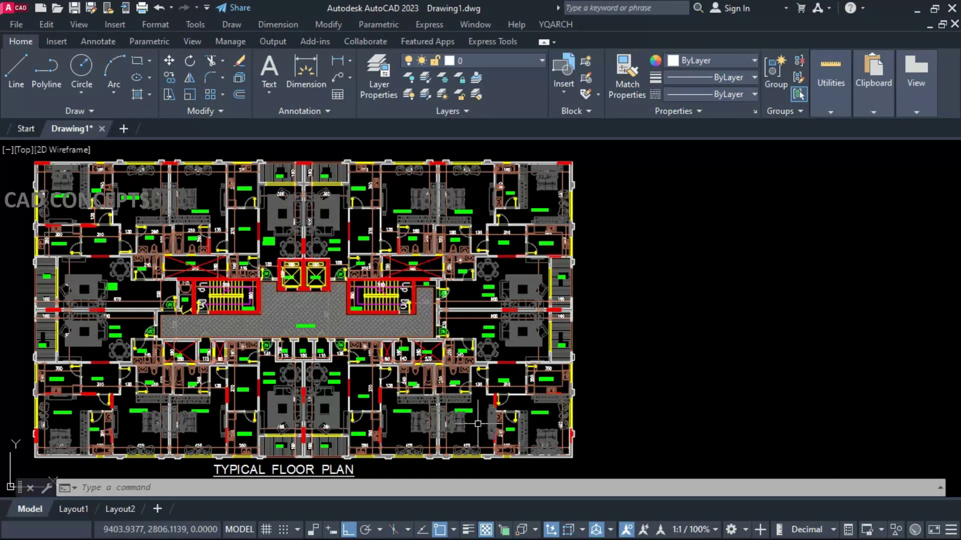
# - Cut the floor plan's upper right corner with QG, linetype scale -0.5 and dims/leaders kept, and paste it beside the plan
pyautogui.write('QG')
pyautogui.press('Return')
pyautogui.click(170, 487)
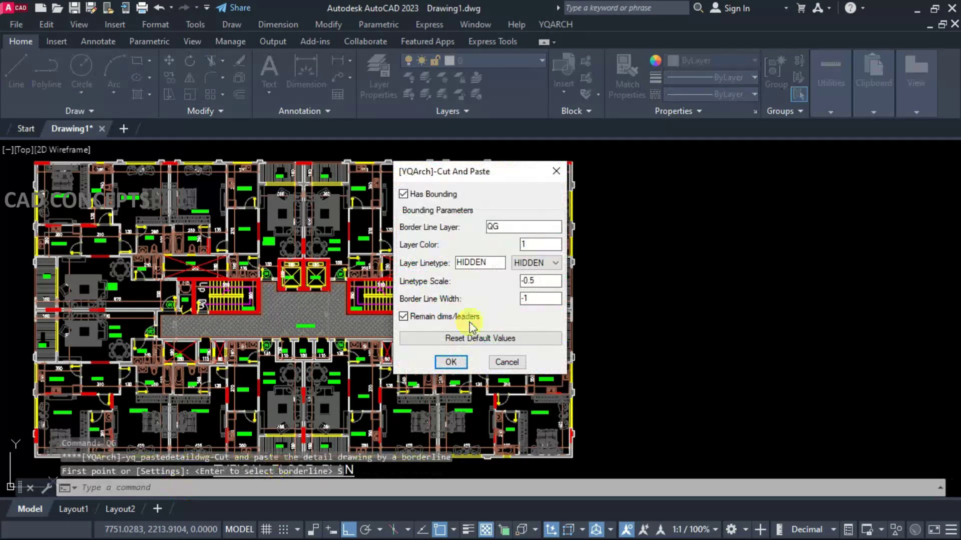
pyautogui.press('Return')
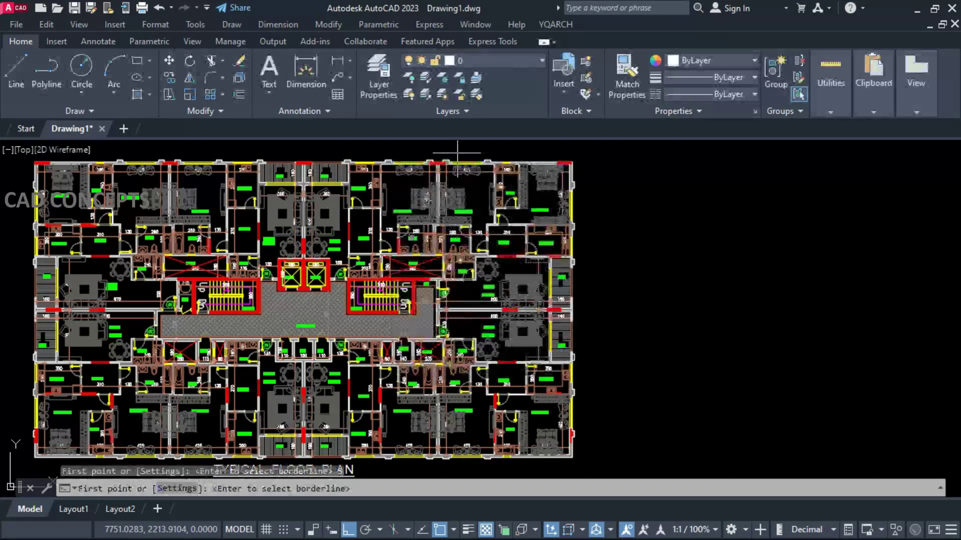
pyautogui.click(460, 153)
pyautogui.click(592, 235)
pyautogui.click(693, 216)
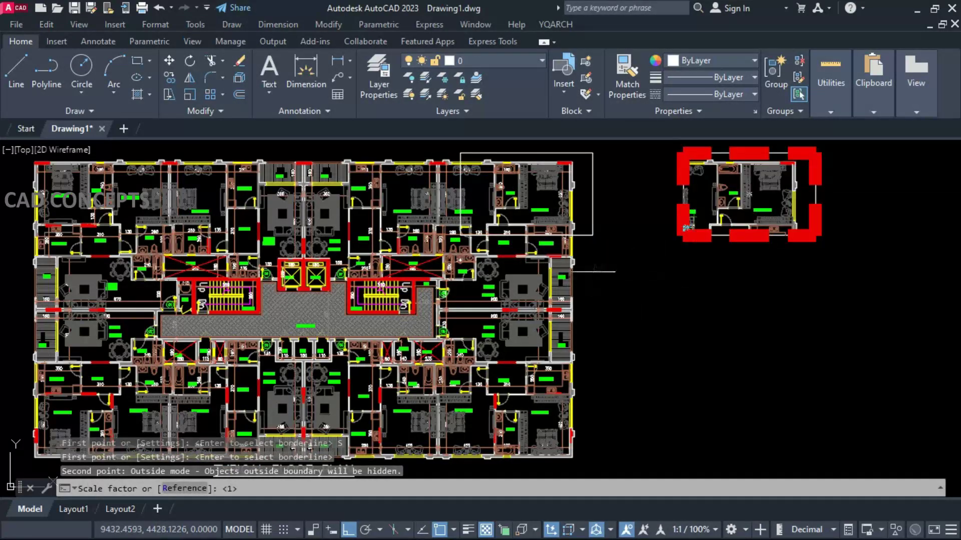
pyautogui.press('Escape')
# - Cut a rectangular detail from the floor plan's middle right side with QG and paste it below the first detail
pyautogui.press('Return')
pyautogui.click(459, 268)
pyautogui.click(588, 327)
pyautogui.click(692, 331)
pyautogui.press('Escape')
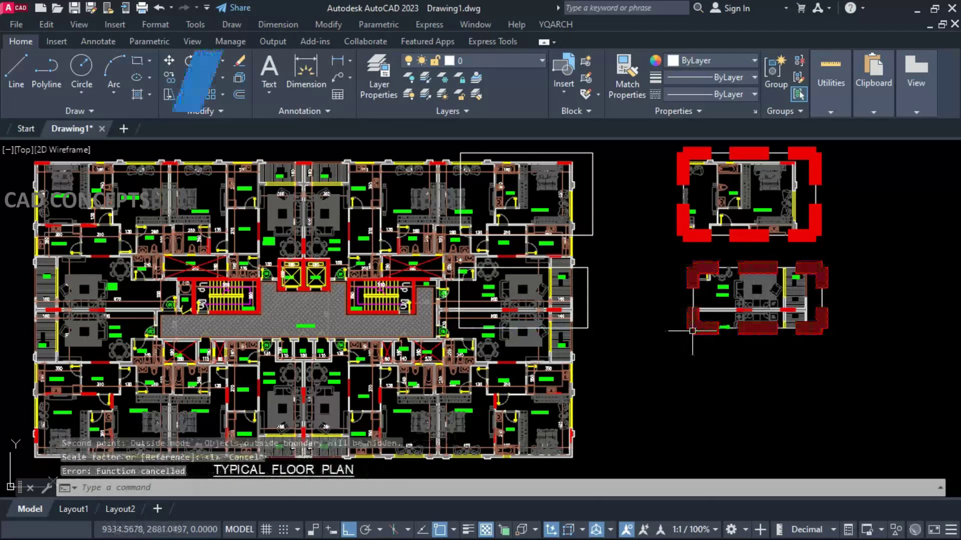
# - Cut a lower right detail with QG, using linetype scale -0.1 without dims/leaders, and paste it below the other two details
pyautogui.press('Return')
pyautogui.write('s')
pyautogui.press('Return')
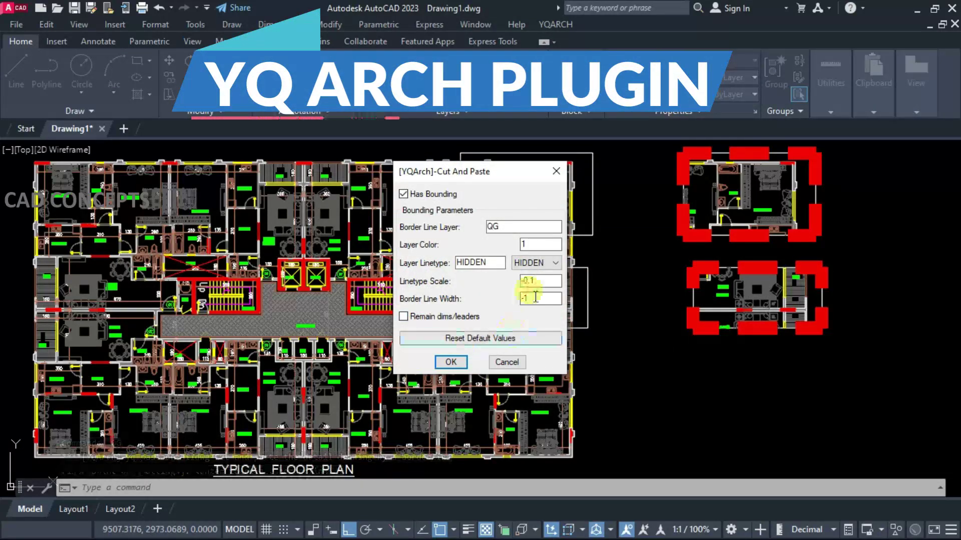
pyautogui.click(451, 361)
pyautogui.click(498, 353)
pyautogui.click(589, 416)
pyautogui.click(696, 416)
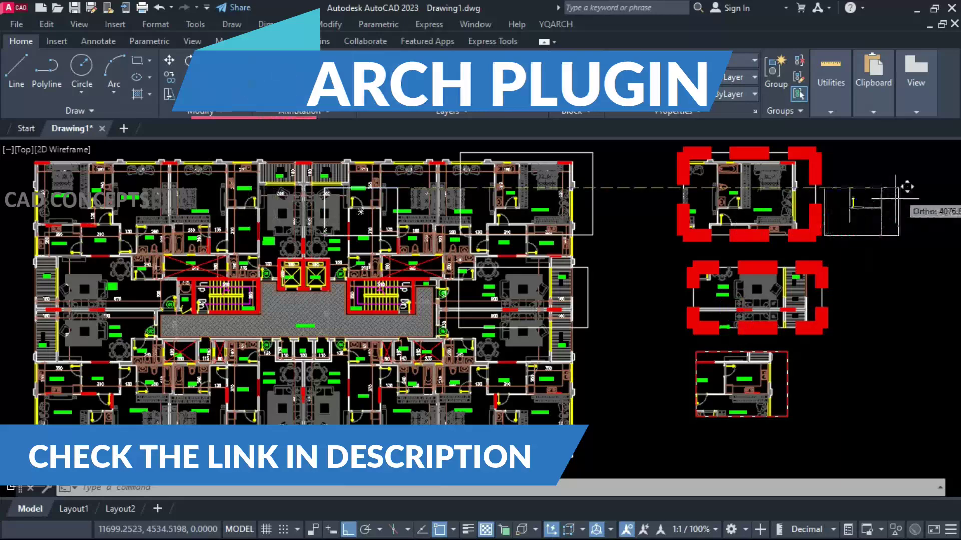
# - Place the detail cut from the plan's upper middle area to the right of the first pasted detail
pyautogui.click(916, 189)
pyautogui.click(626, 279)
pyautogui.click(570, 212)
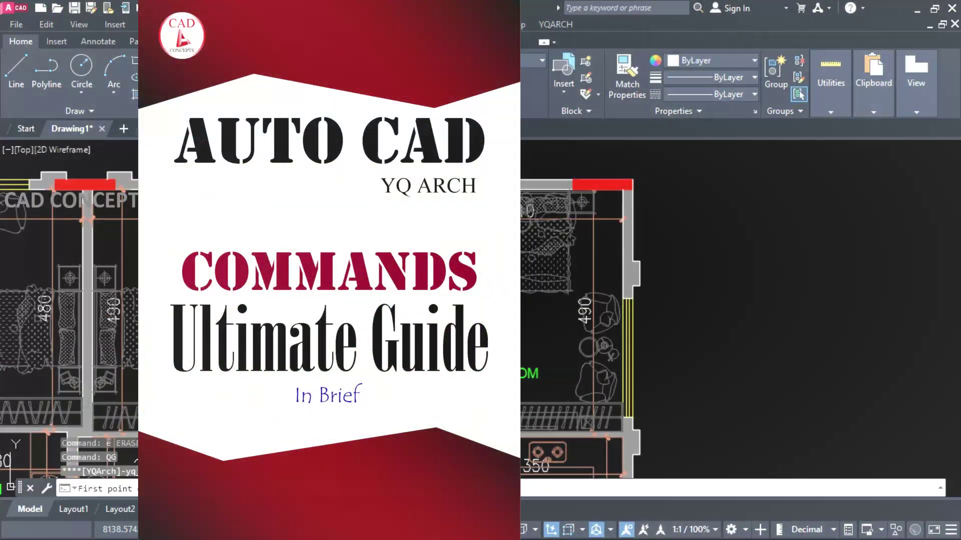
pyautogui.click(511, 167)
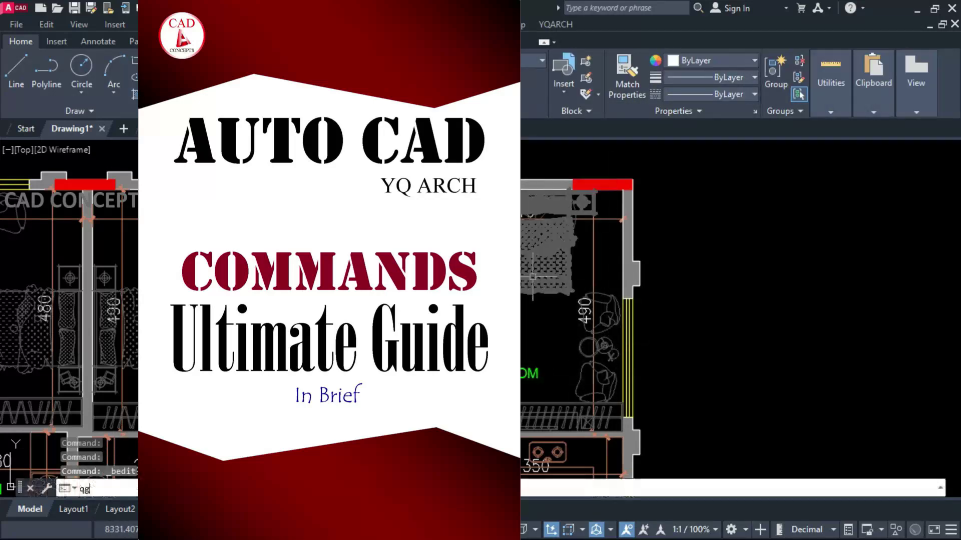
pyautogui.click(683, 349)
pyautogui.click(733, 232)
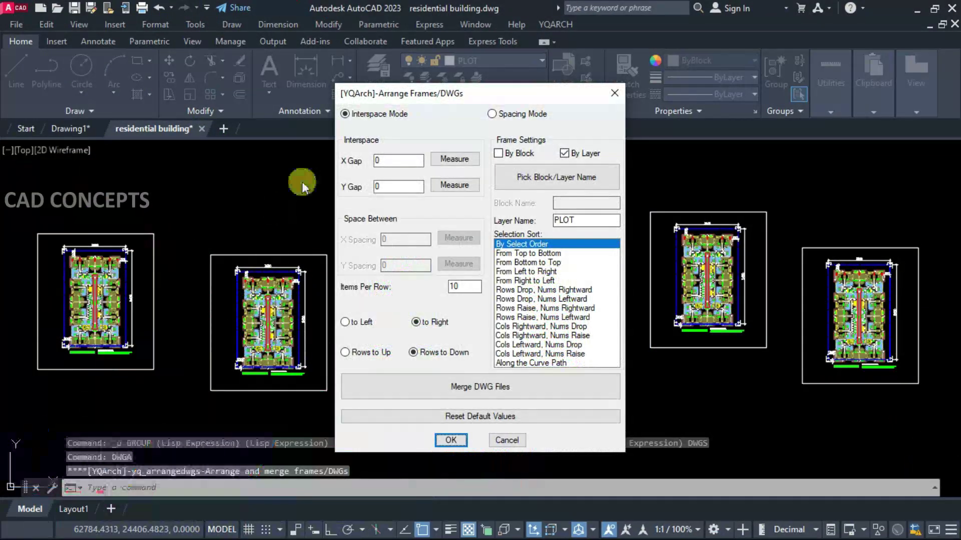
# - Take the DWGA layer name from the third plan frame and accept the settings with By Select Order sorting
pyautogui.click(566, 178)
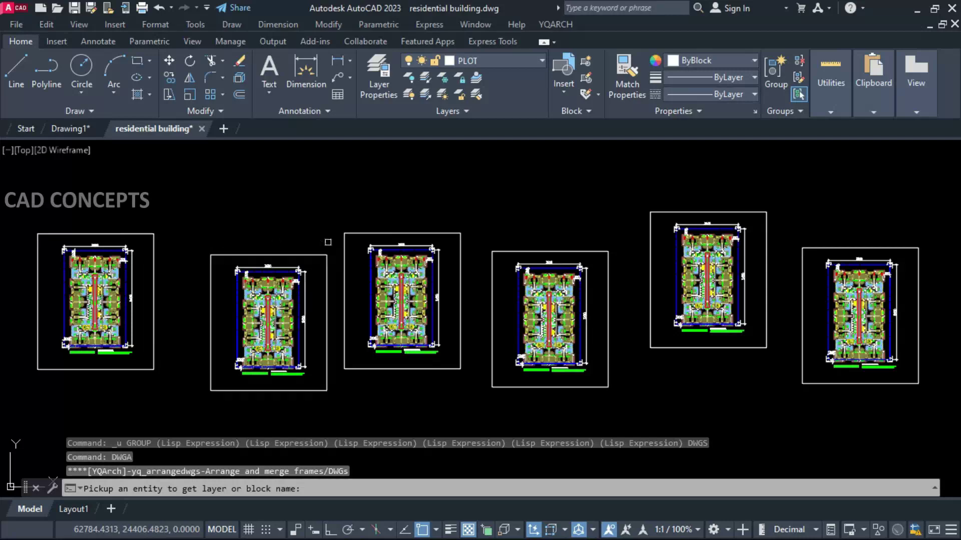
pyautogui.click(344, 243)
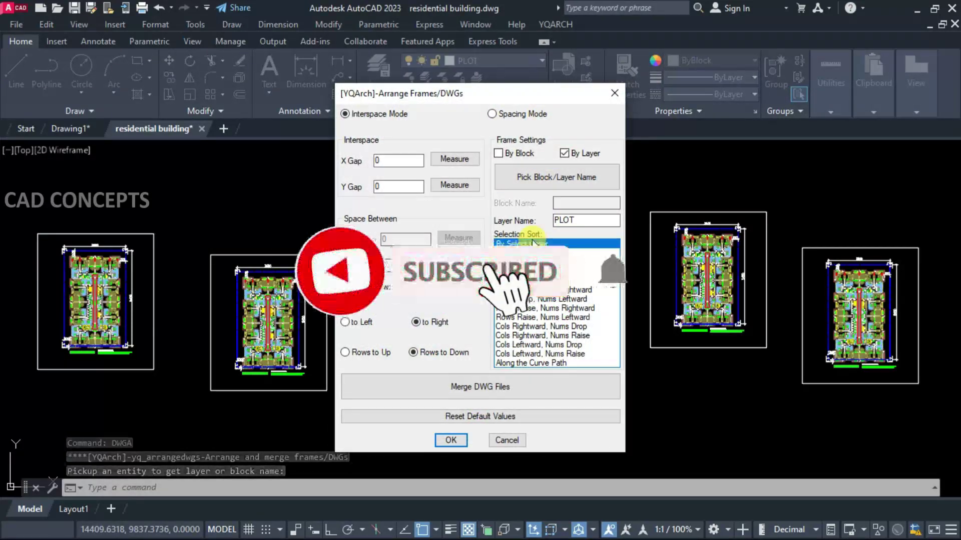
pyautogui.click(521, 243)
pyautogui.click(451, 441)
# - Select the six scattered plan frames and arrange them in a row from a start point picked below them
pyautogui.click(153, 236)
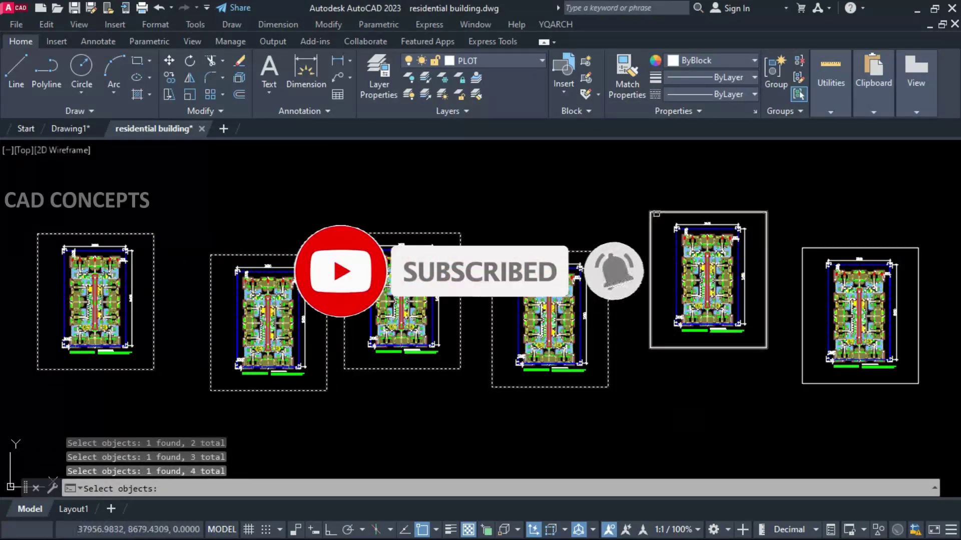
pyautogui.press('Return')
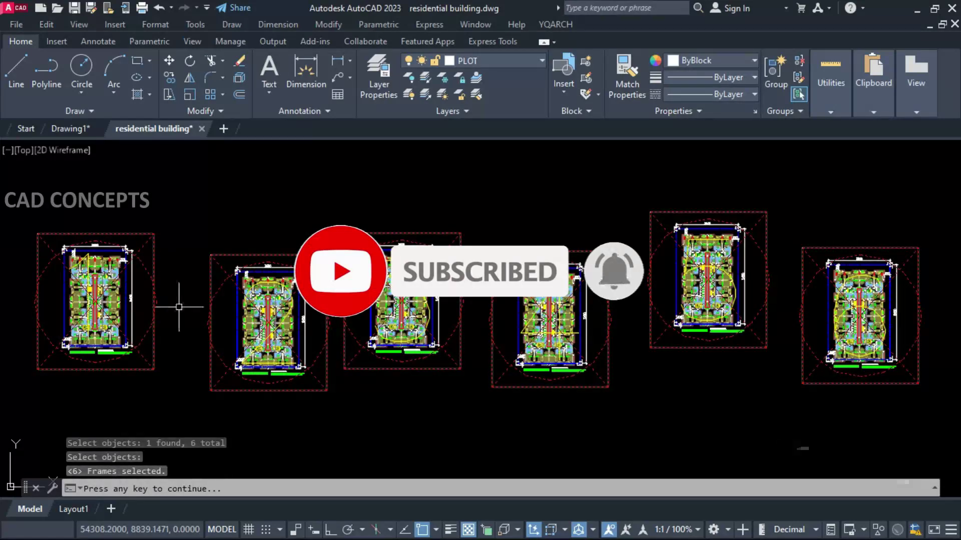
pyautogui.press('Return')
pyautogui.click(452, 296)
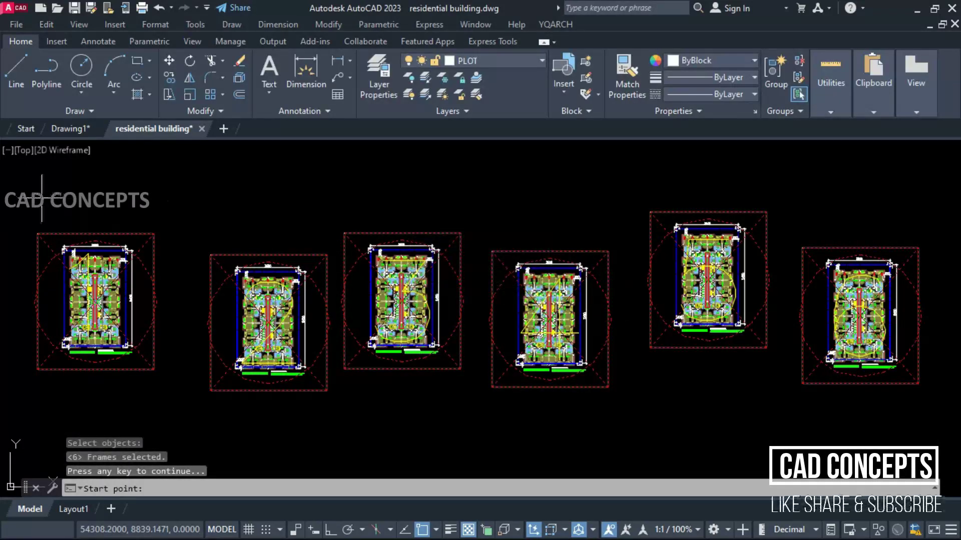
pyautogui.click(263, 427)
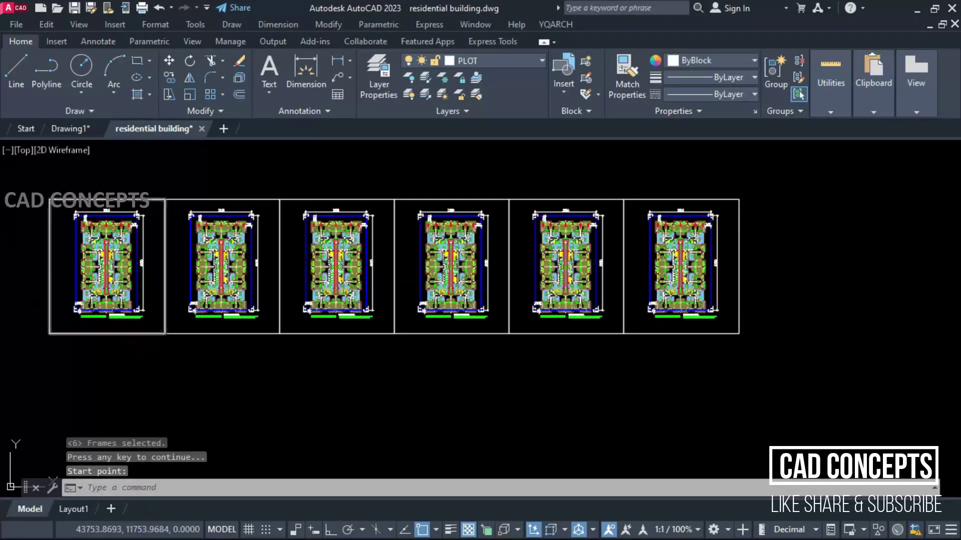